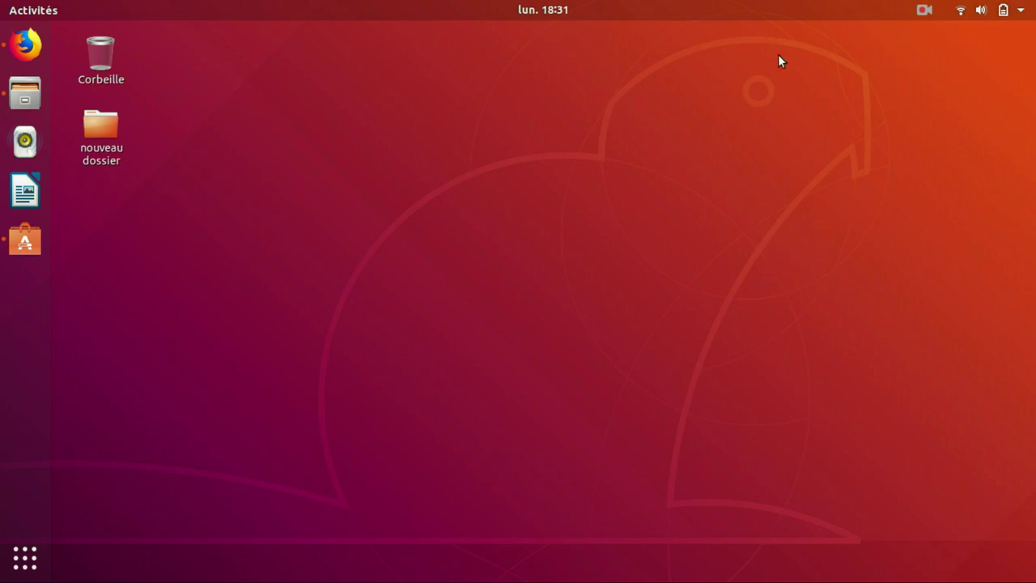
Examine the system menu's volume and brightness controls and its Wi-Fi, battery and user account options.
{"action": "left_click", "coordinate": [1021, 8]}
{"action": "left_click", "coordinate": [924, 10]}
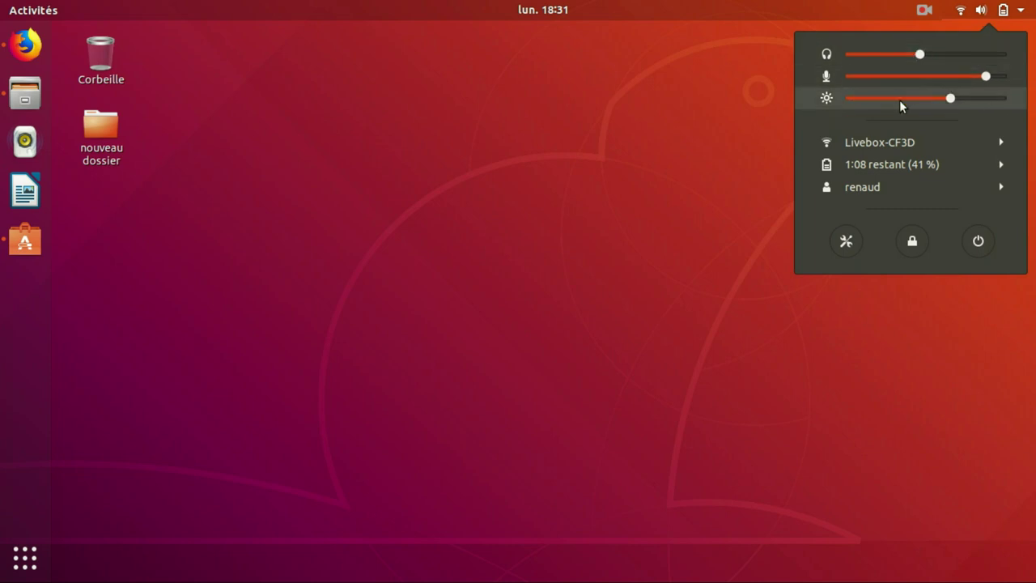
{"action": "left_click_drag", "start_coordinate": [945, 104], "coordinate": [949, 104]}
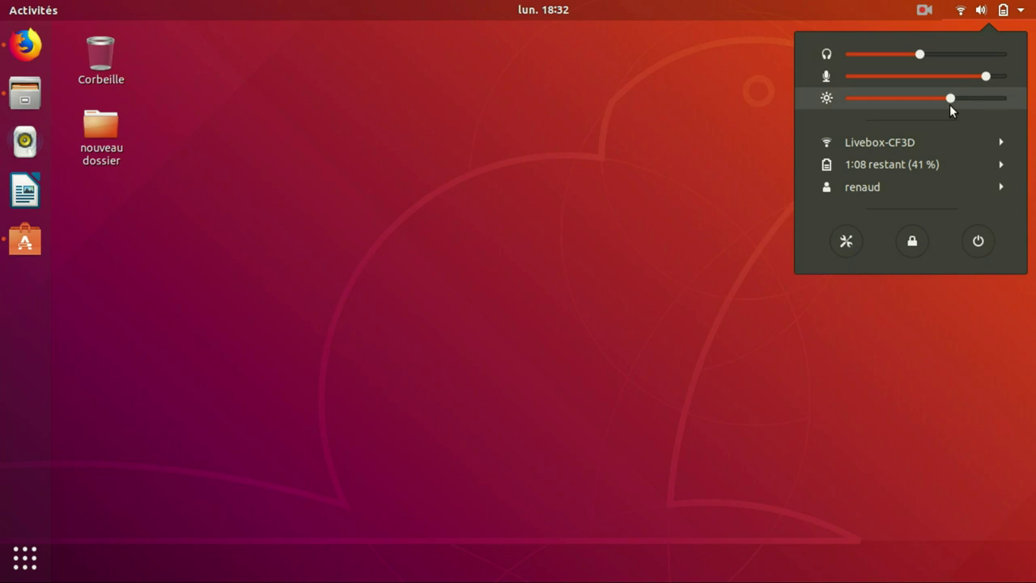
{"action": "left_click", "coordinate": [1000, 147]}
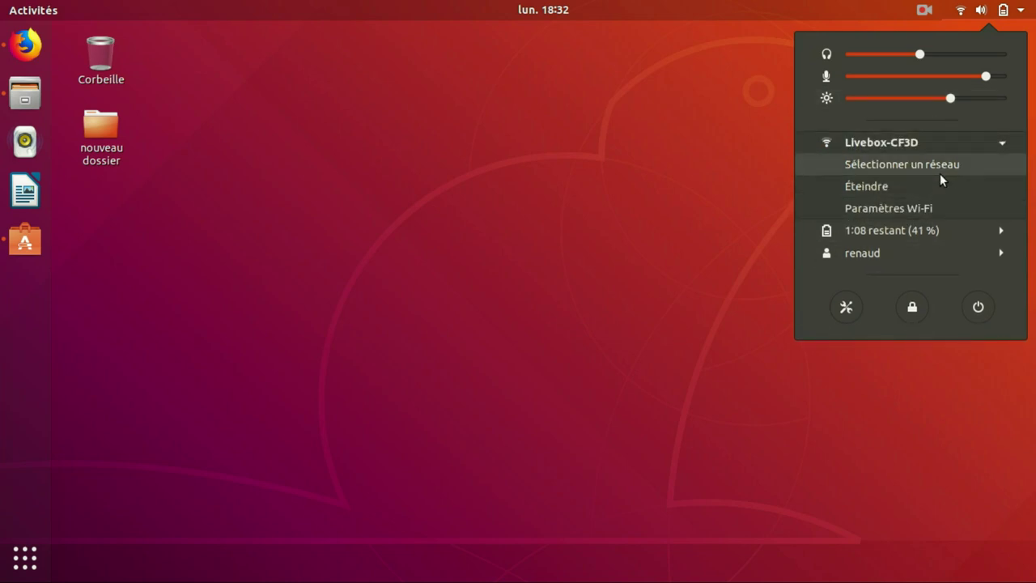
{"action": "left_click", "coordinate": [965, 232]}
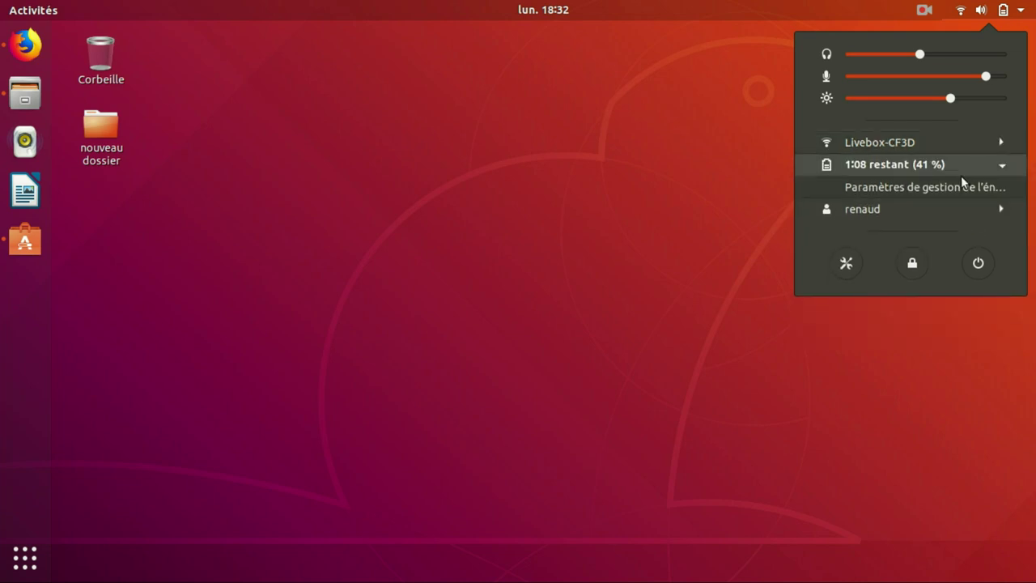
{"action": "left_click", "coordinate": [956, 208]}
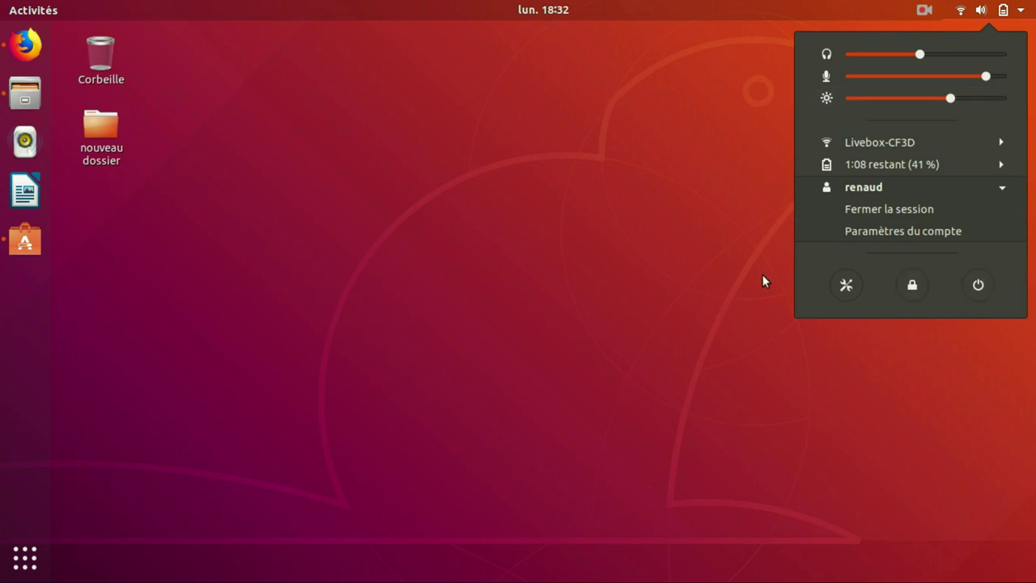
Open the system settings and view the Wi-Fi and Bluetooth pages.
{"action": "left_click", "coordinate": [831, 293]}
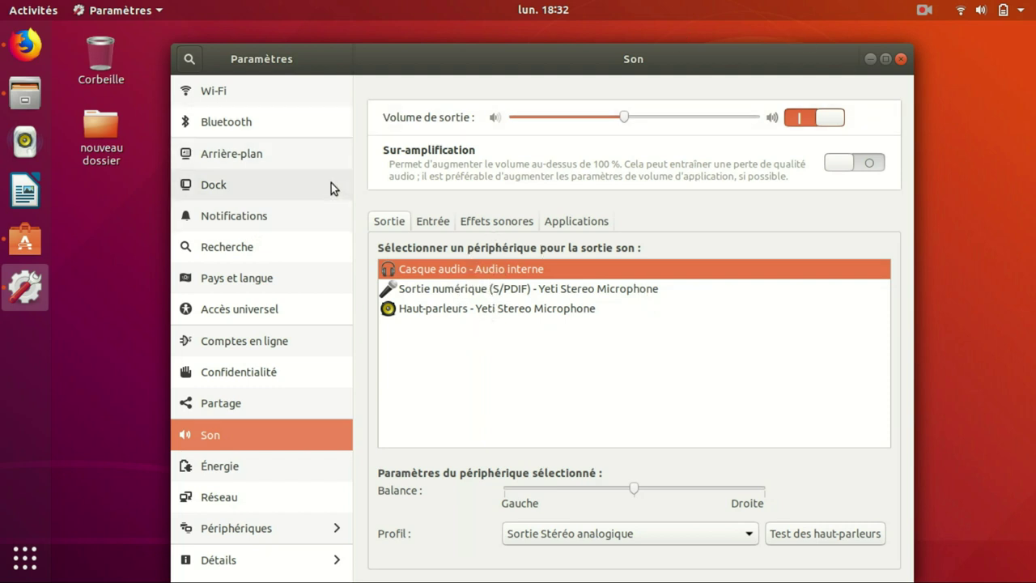
{"action": "left_click", "coordinate": [245, 88]}
{"action": "left_click", "coordinate": [255, 123]}
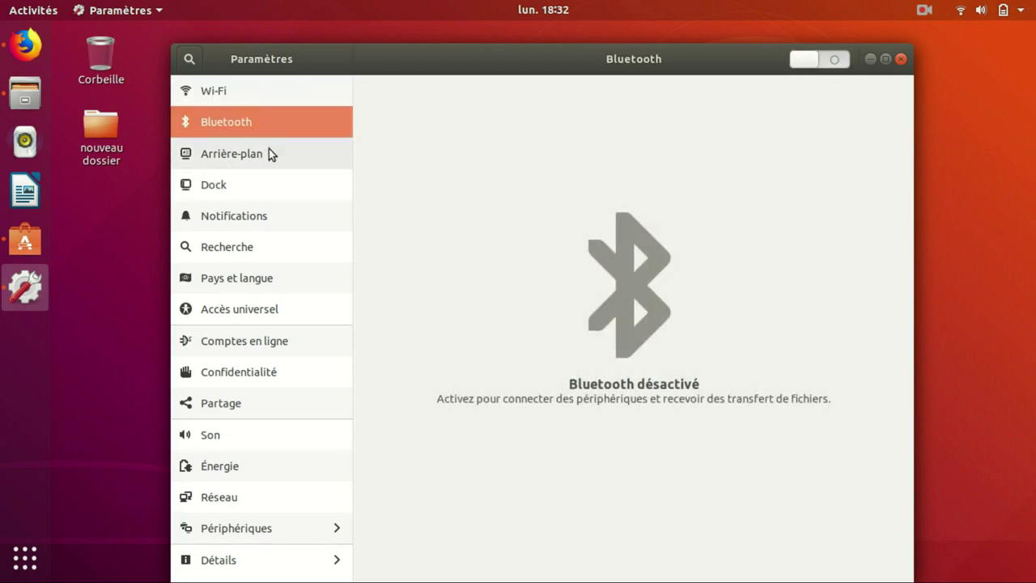
{"action": "left_click", "coordinate": [843, 65]}
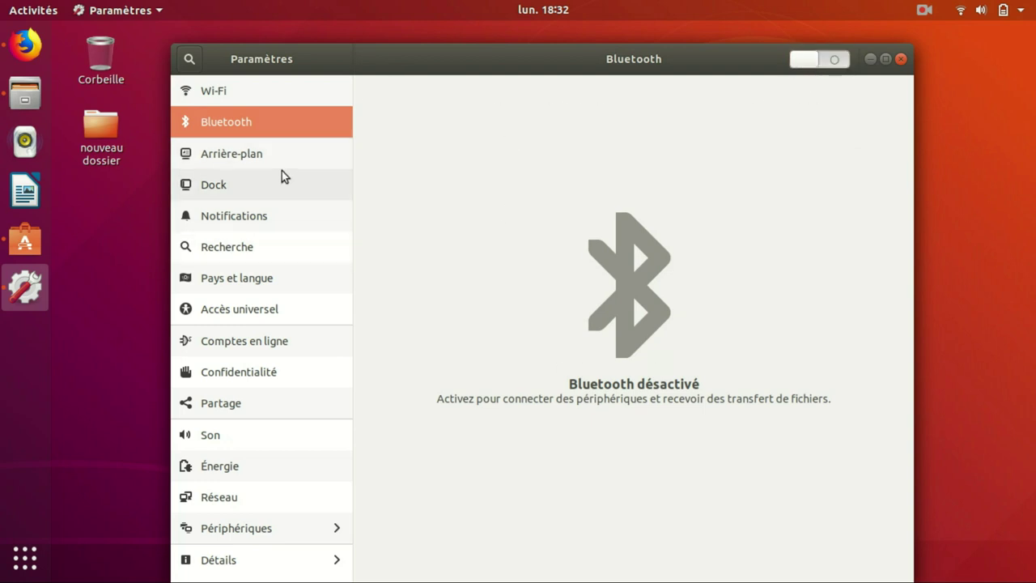
View the Arrière-plan settings and check the desktop's own option for changing the background.
{"action": "left_click", "coordinate": [293, 147]}
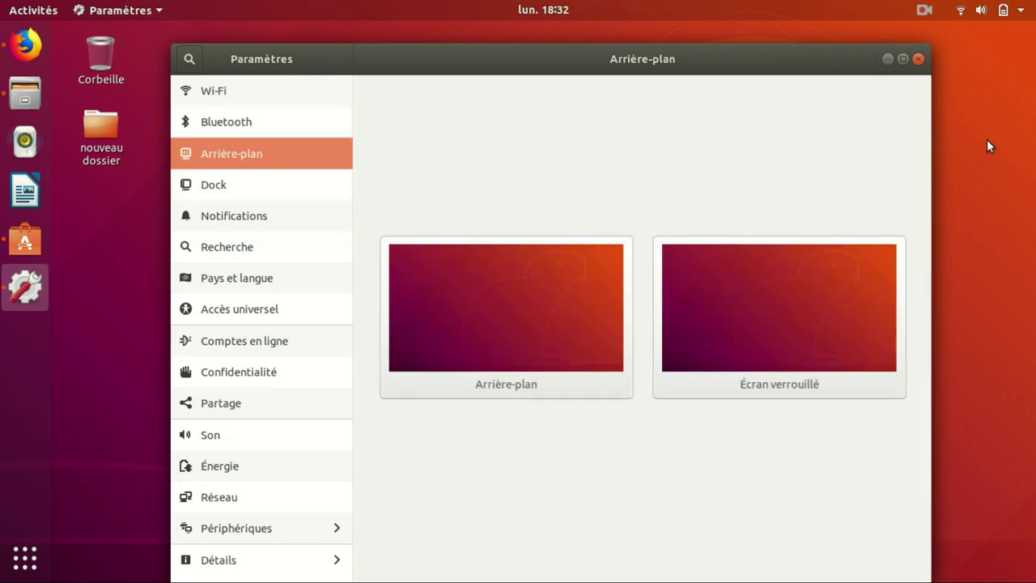
{"action": "right_click", "coordinate": [988, 202]}
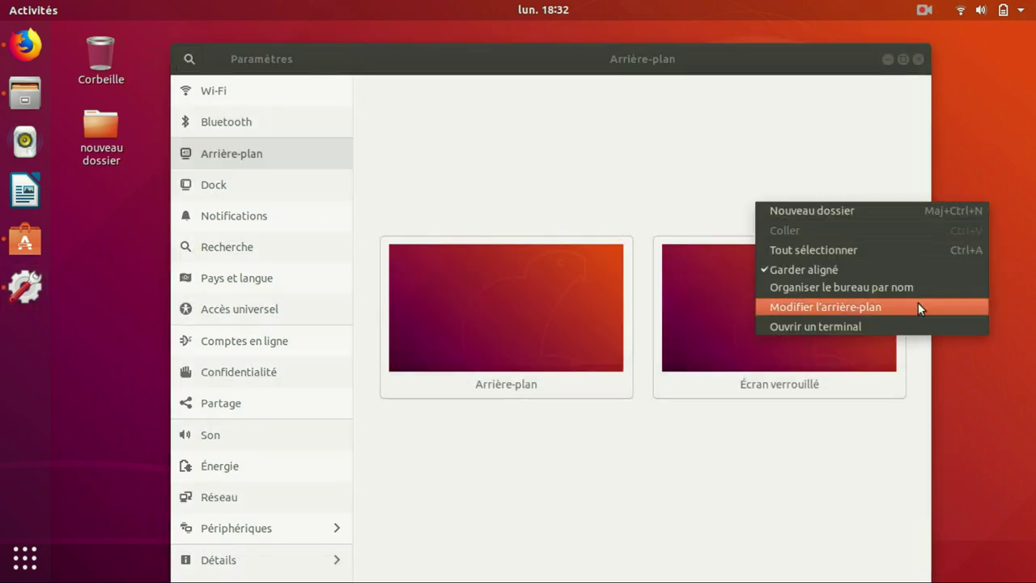
{"action": "left_click", "coordinate": [223, 194]}
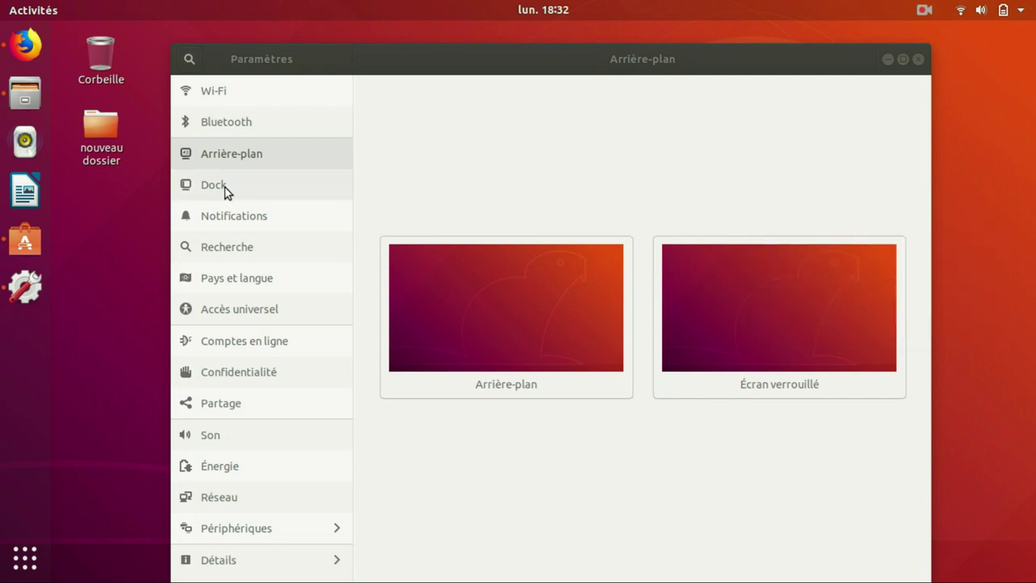
Set the Dock's icon size to 46 in the Dock settings.
{"action": "left_click", "coordinate": [216, 194]}
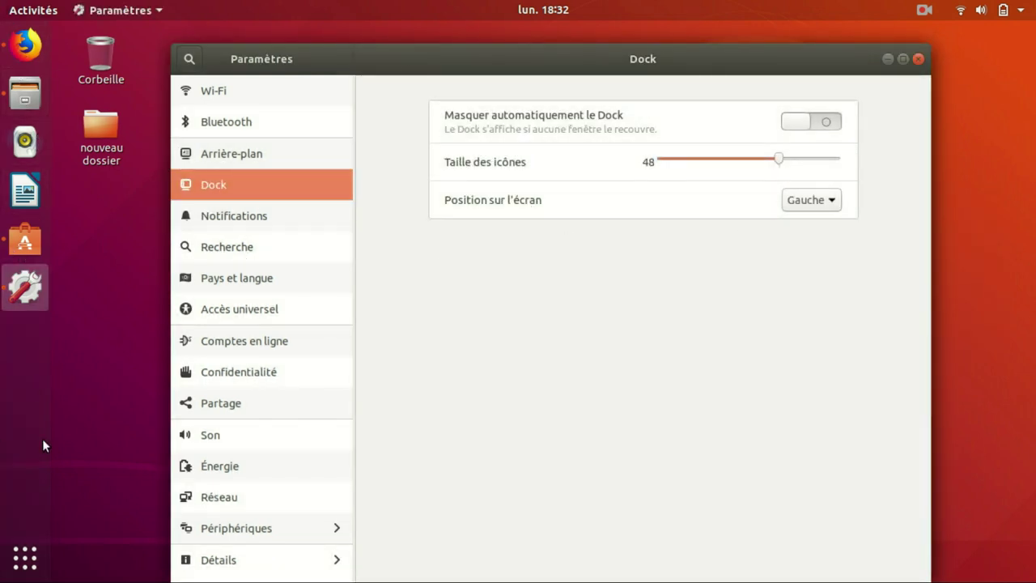
{"action": "mouse_move", "coordinate": [786, 161]}
{"action": "left_mouse_down"}
{"action": "mouse_move", "coordinate": [842, 159]}
{"action": "mouse_move", "coordinate": [624, 166]}
{"action": "mouse_move", "coordinate": [774, 178]}
{"action": "left_mouse_up"}
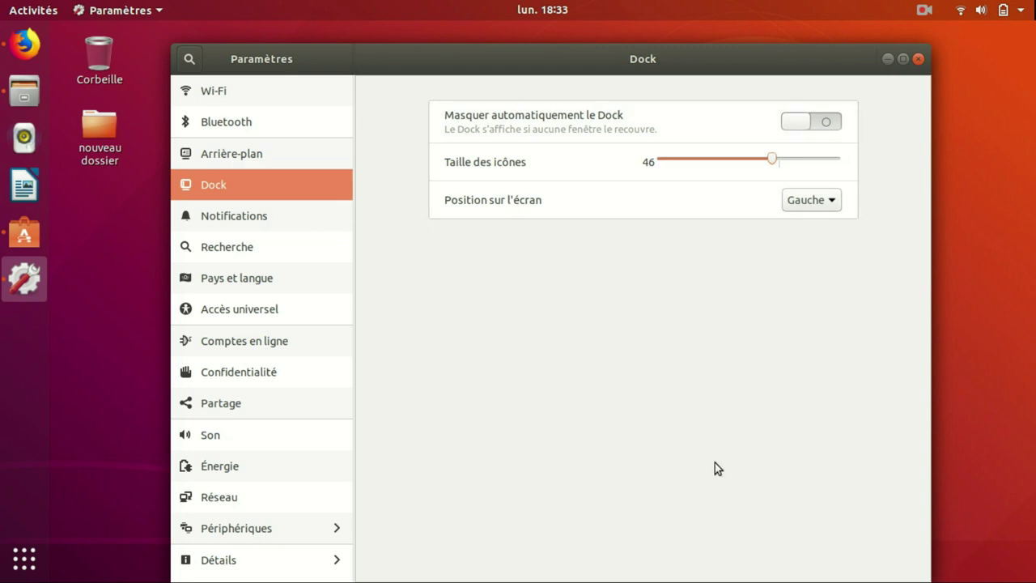
Try the Dock's screen position at Bas and return it to Gauche.
{"action": "left_click", "coordinate": [828, 202]}
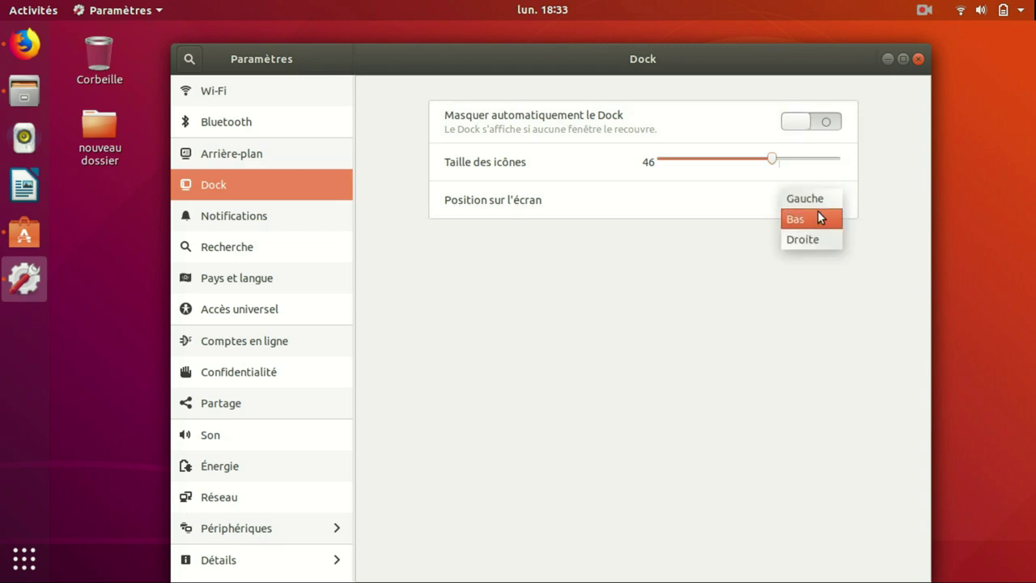
{"action": "left_click", "coordinate": [812, 219]}
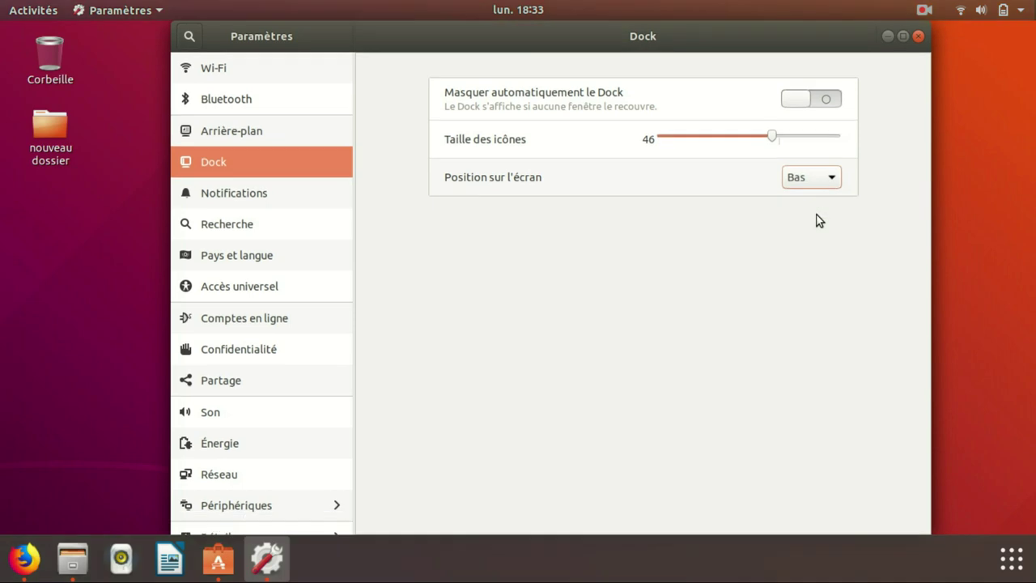
{"action": "left_click", "coordinate": [824, 182]}
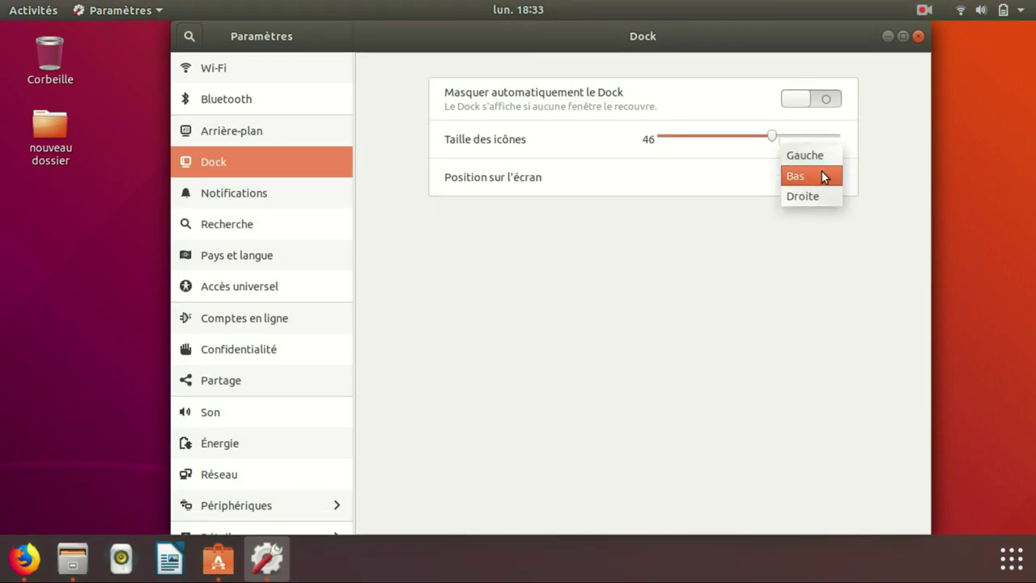
{"action": "left_click", "coordinate": [825, 161]}
Look through the Notifications settings and their list of applications.
{"action": "left_click", "coordinate": [236, 216]}
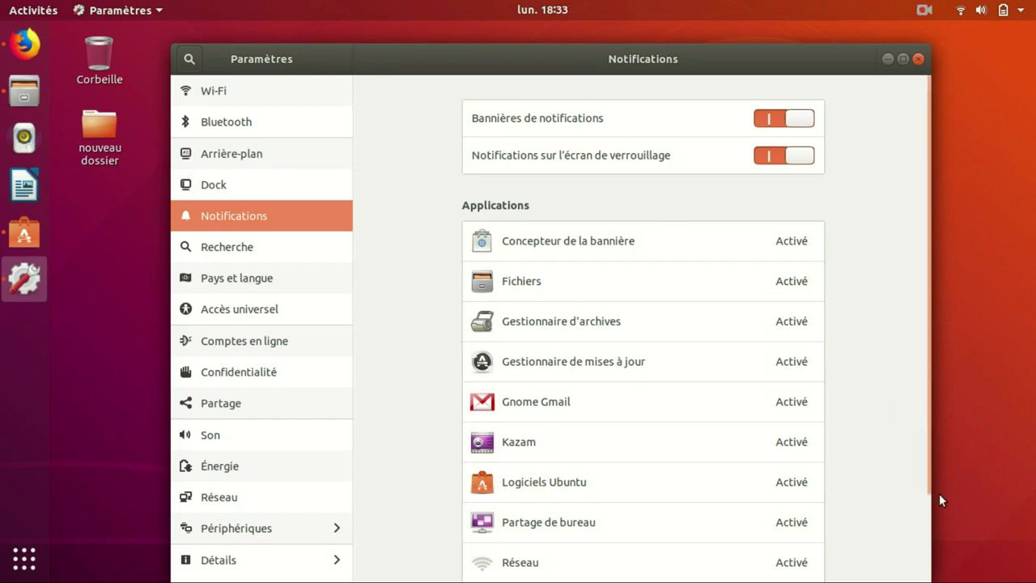
{"action": "scroll", "coordinate": [889, 445], "scroll_direction": "down", "scroll_amount": 3}
{"action": "scroll", "coordinate": [888, 445], "scroll_direction": "up", "scroll_amount": 3}
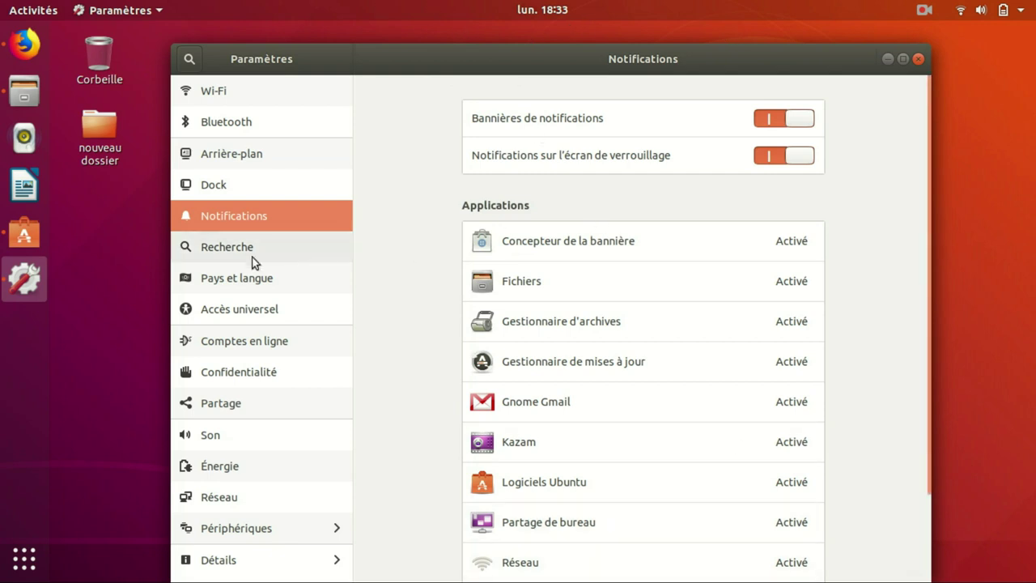
View the Recherche settings and check the search field in the applications overview before returning to the settings.
{"action": "left_click", "coordinate": [243, 252]}
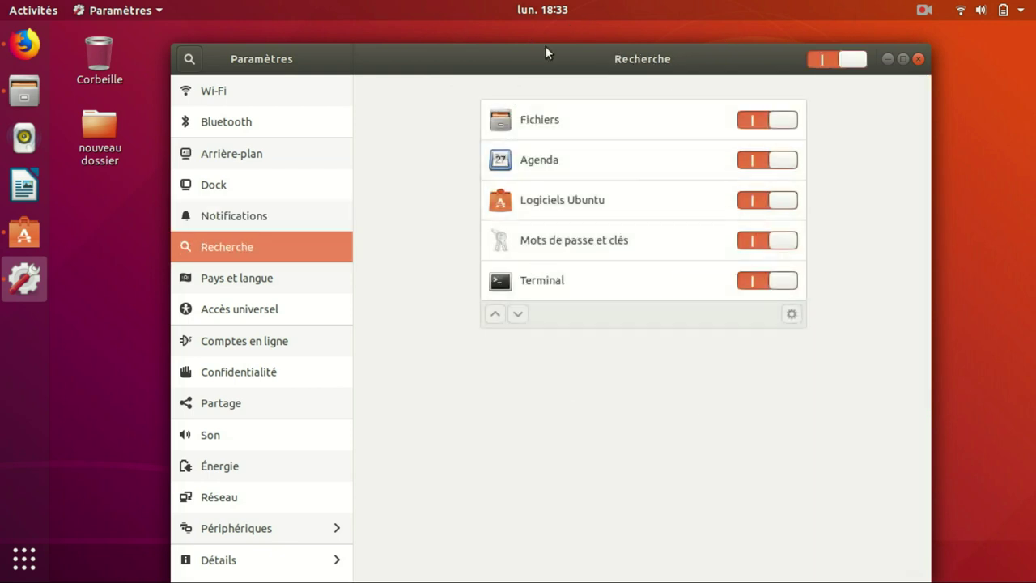
{"action": "left_click", "coordinate": [24, 557]}
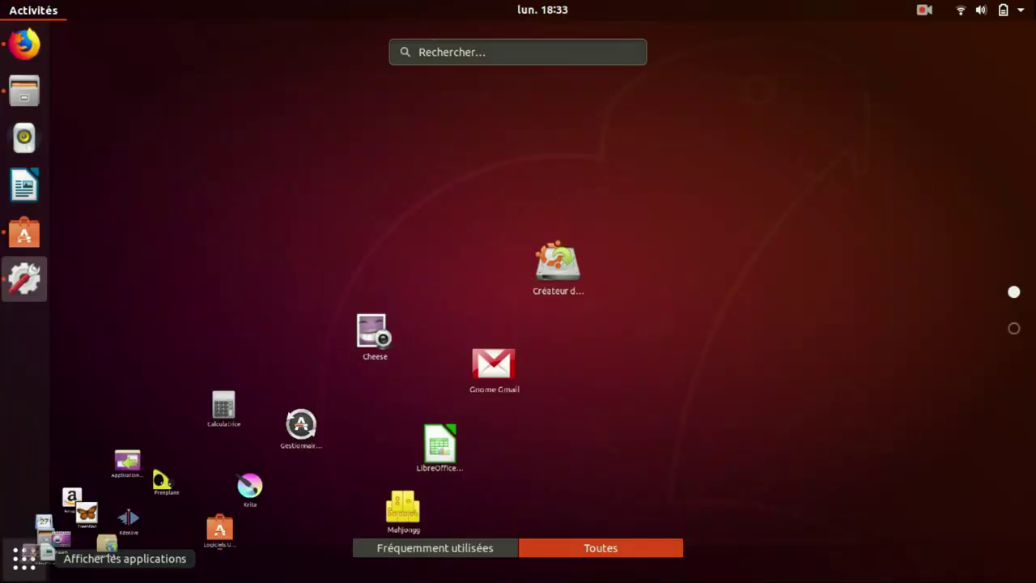
{"action": "left_click", "coordinate": [495, 51]}
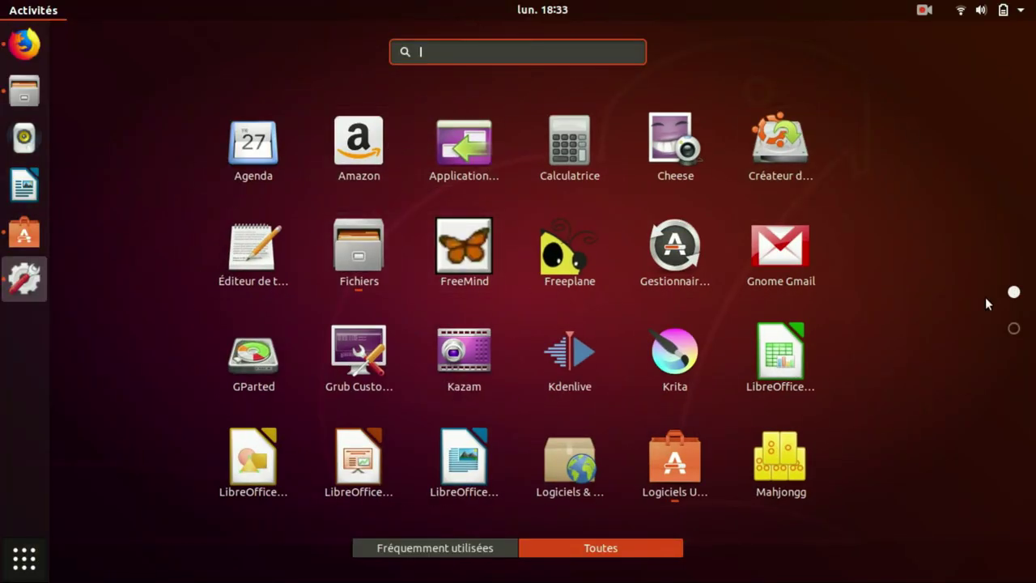
{"action": "left_click", "coordinate": [38, 287]}
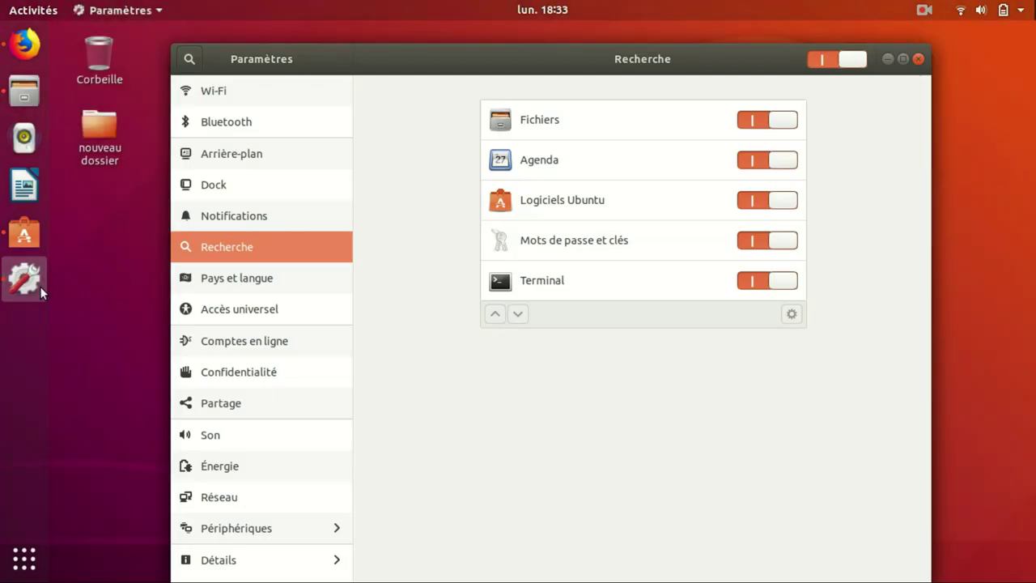
Review the Pays et langue page and the Accès universel options from Image to Pointage et clic de souris.
{"action": "left_click", "coordinate": [257, 279]}
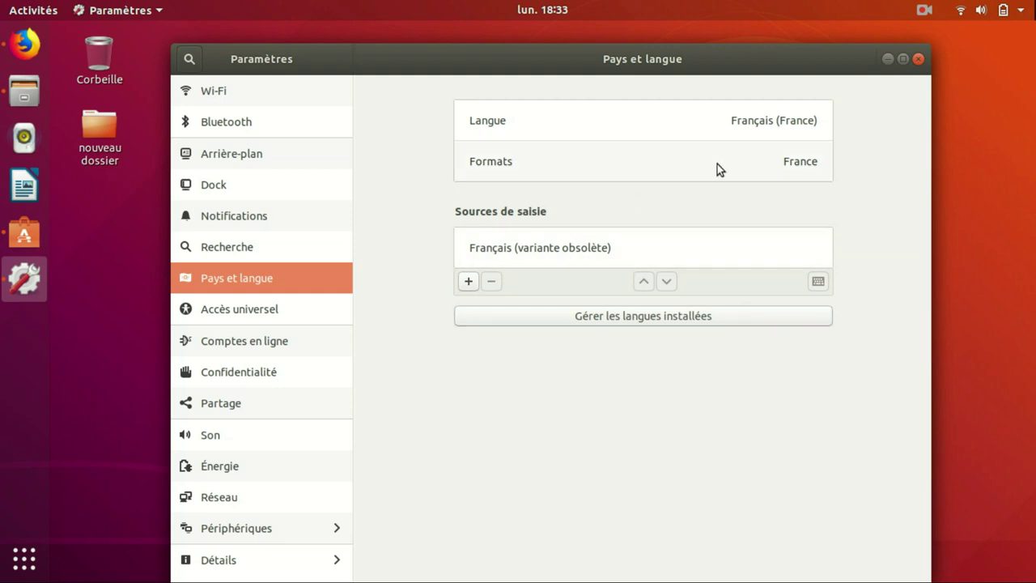
{"action": "left_click", "coordinate": [290, 308]}
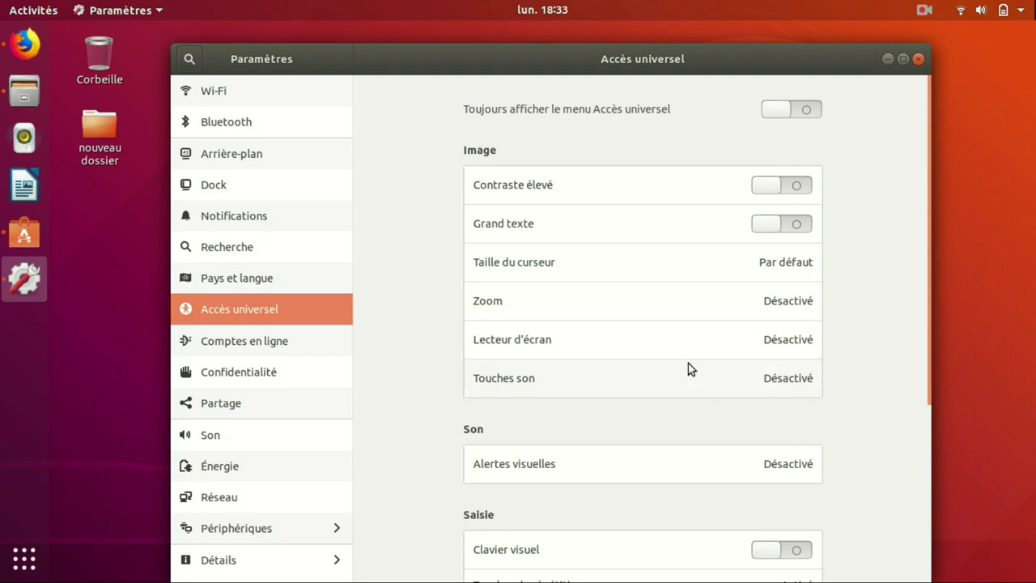
{"action": "scroll", "coordinate": [690, 408], "scroll_direction": "down", "scroll_amount": 5}
{"action": "scroll", "coordinate": [714, 300], "scroll_direction": "down", "scroll_amount": 3}
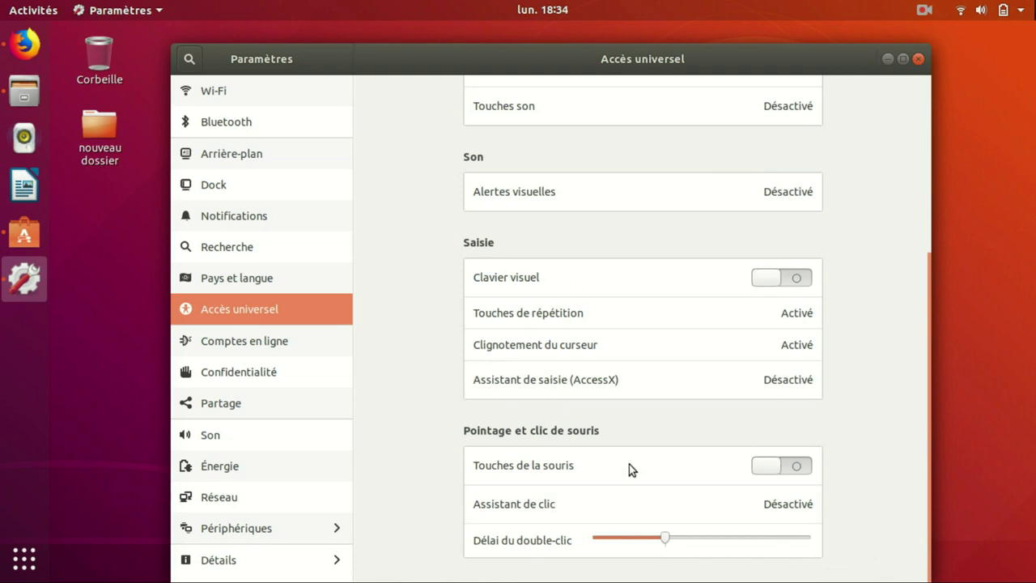
{"action": "scroll", "coordinate": [551, 364], "scroll_direction": "up", "scroll_amount": 2}
{"action": "scroll", "coordinate": [574, 440], "scroll_direction": "up", "scroll_amount": 5}
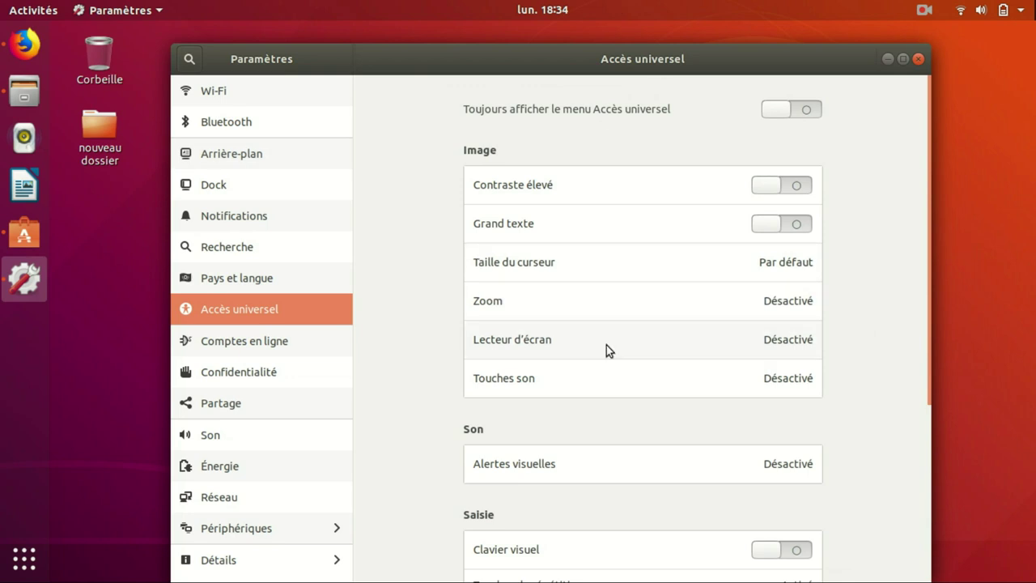
Look through the account providers offered in the Comptes en ligne settings.
{"action": "left_click", "coordinate": [296, 346]}
{"action": "scroll", "coordinate": [545, 326], "scroll_direction": "down", "scroll_amount": 2}
{"action": "scroll", "coordinate": [606, 407], "scroll_direction": "up", "scroll_amount": 2}
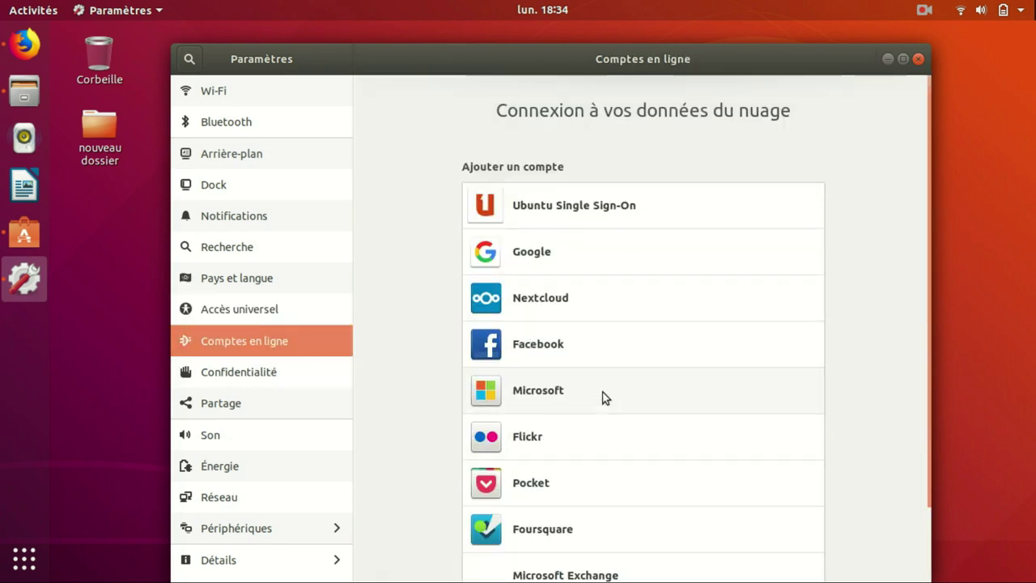
{"action": "scroll", "coordinate": [596, 414], "scroll_direction": "down", "scroll_amount": 2}
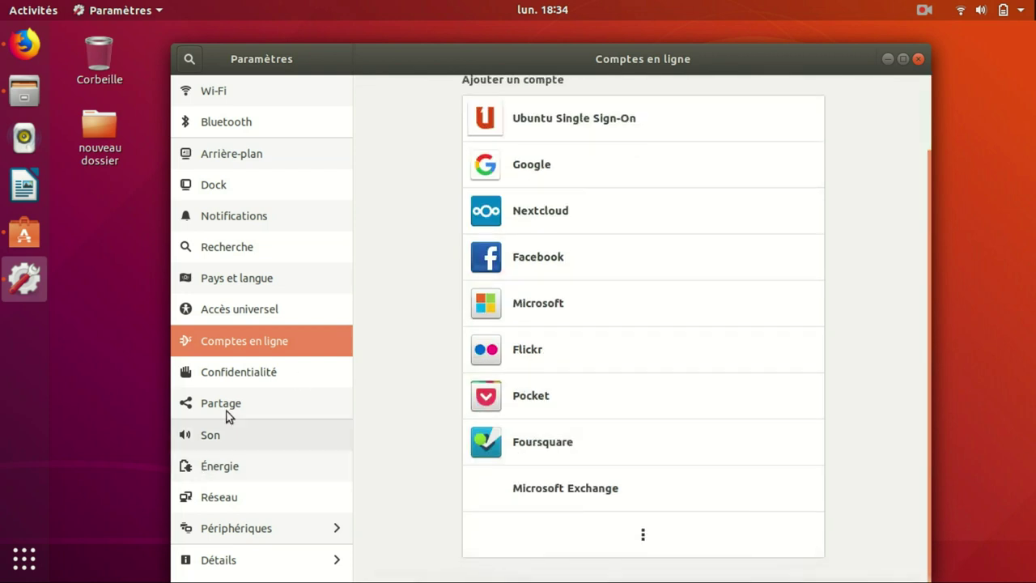
View the Confidentialité, Partage and Son settings pages.
{"action": "left_click", "coordinate": [255, 374]}
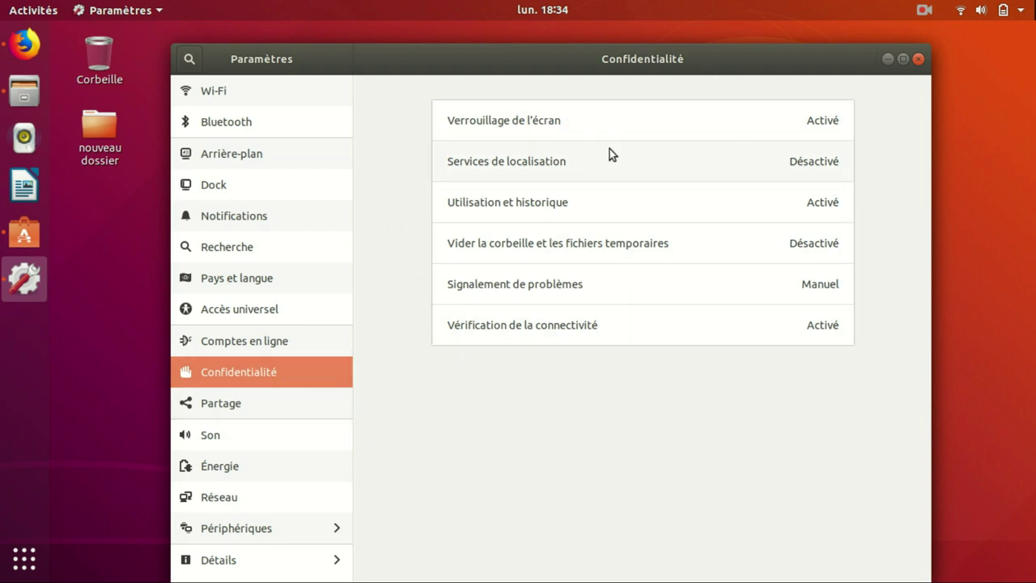
{"action": "left_click", "coordinate": [254, 405]}
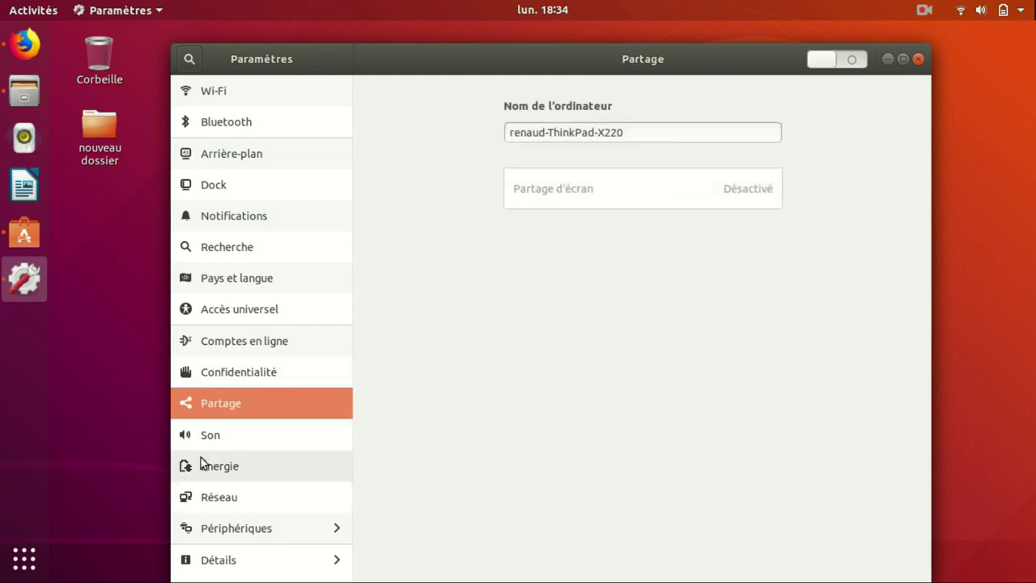
{"action": "left_click", "coordinate": [235, 439]}
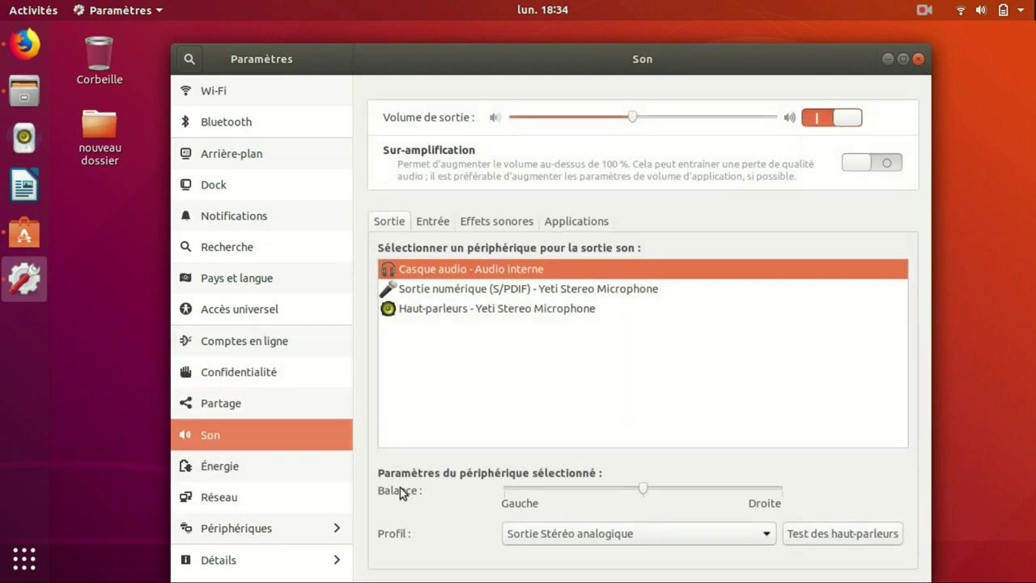
Open the Énergie settings and check the Bluetooth switch and Écran noir delays, keeping Bluetooth off and the delay at Jamais.
{"action": "left_click", "coordinate": [211, 467]}
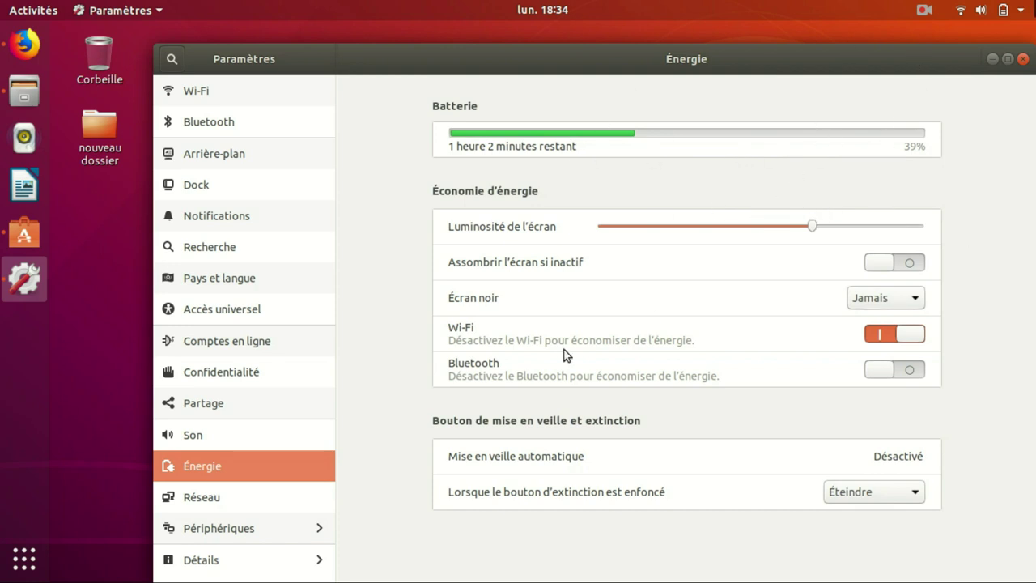
{"action": "left_click", "coordinate": [916, 369]}
{"action": "left_click", "coordinate": [898, 371]}
{"action": "left_click", "coordinate": [919, 297]}
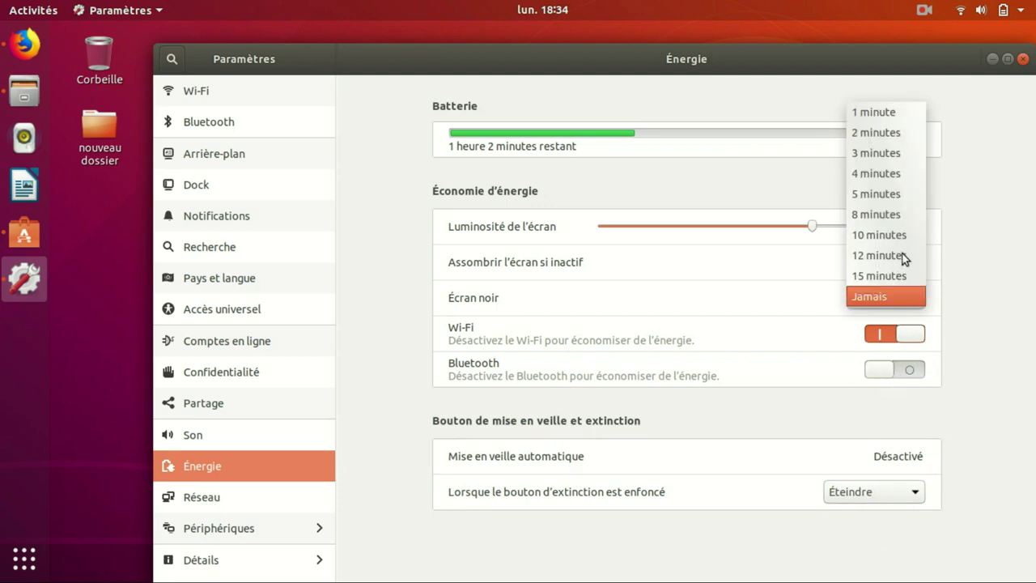
{"action": "left_click", "coordinate": [890, 297]}
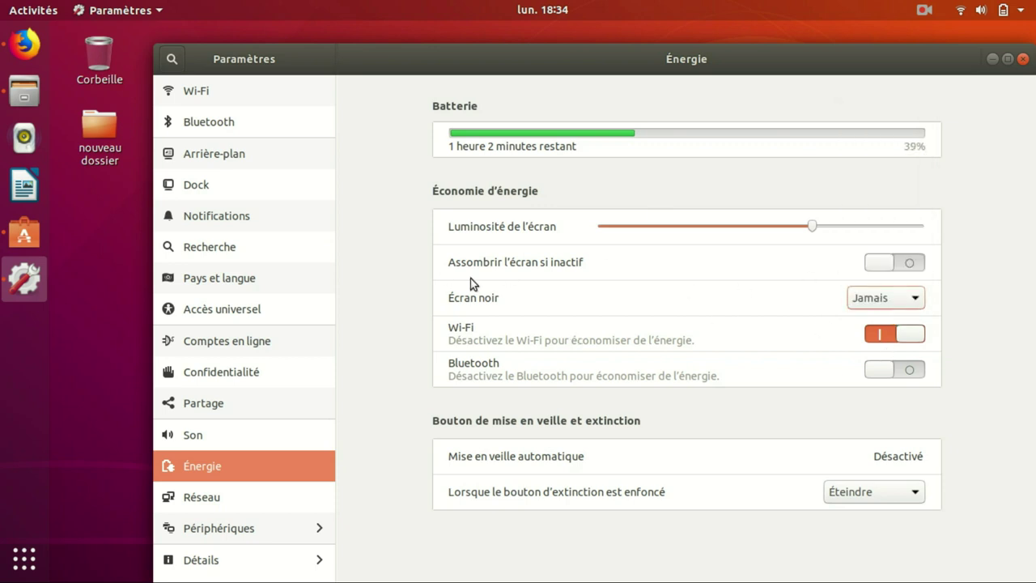
Try the Luminosité de l'écran slider and the Assombrir l'écran si inactif switch, leaving dimming off.
{"action": "left_click_drag", "start_coordinate": [806, 231], "coordinate": [822, 236]}
{"action": "left_click", "coordinate": [915, 266]}
{"action": "left_click", "coordinate": [915, 265]}
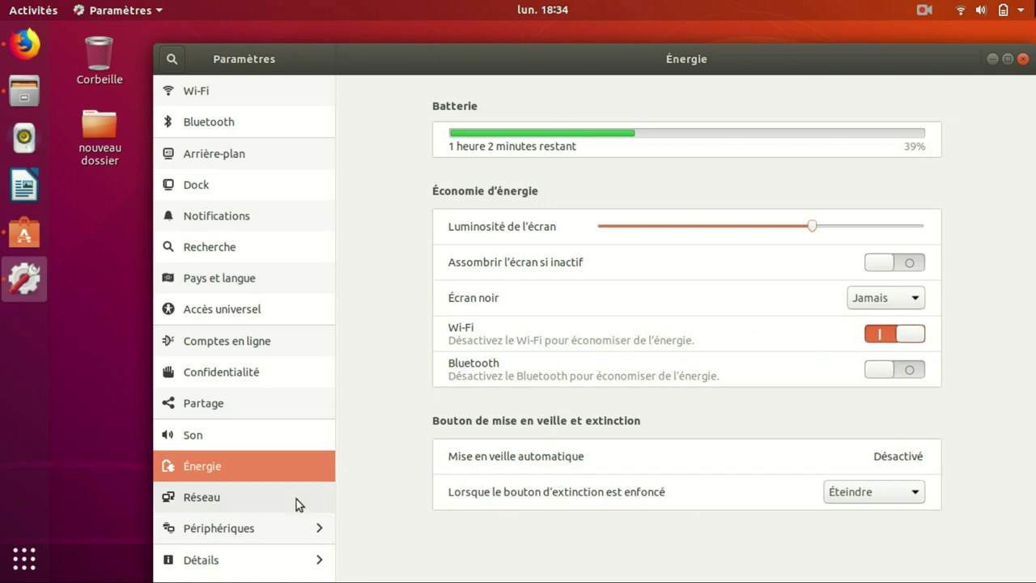
View the Réseau settings and check the Orientation choices for the built-in display under Périphériques, keeping Paysage.
{"action": "left_click", "coordinate": [235, 502]}
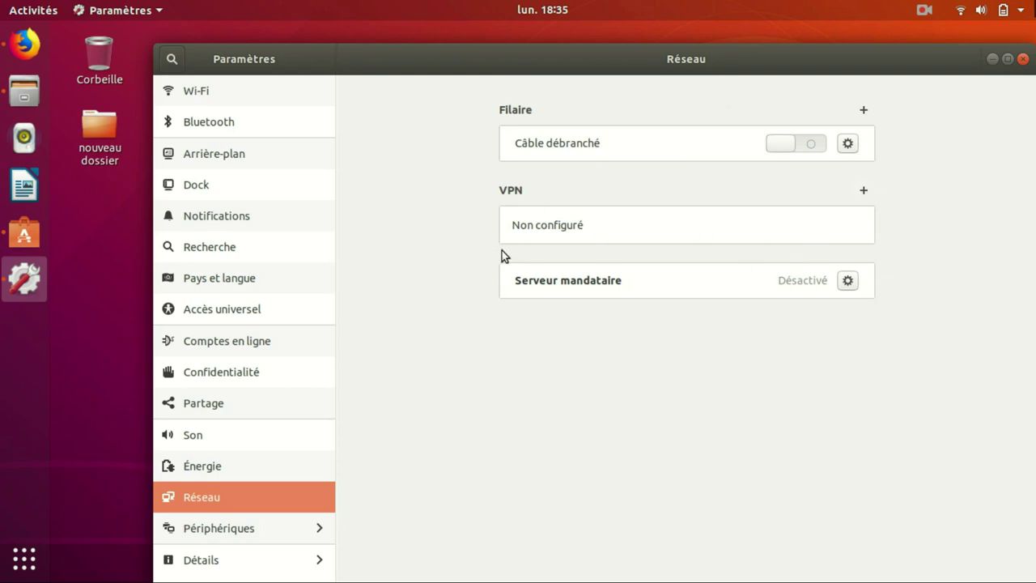
{"action": "left_click", "coordinate": [268, 534]}
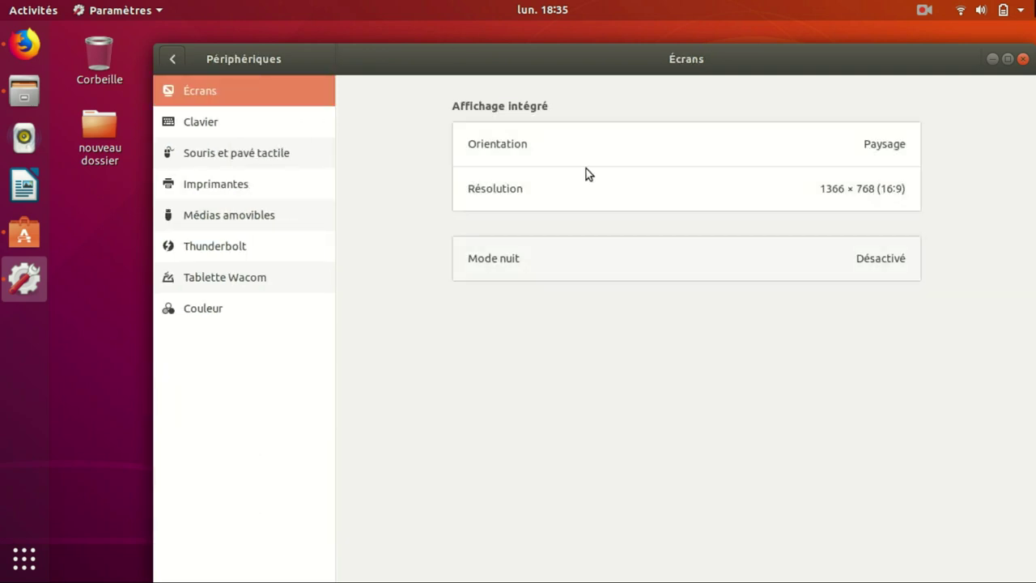
{"action": "left_click", "coordinate": [220, 127]}
{"action": "left_click", "coordinate": [265, 97]}
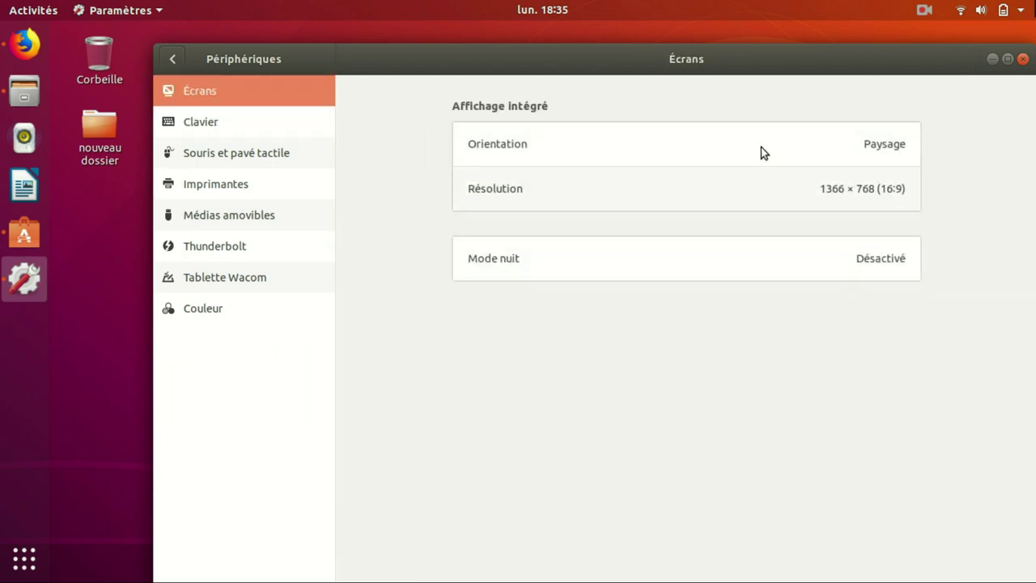
{"action": "left_click", "coordinate": [645, 149]}
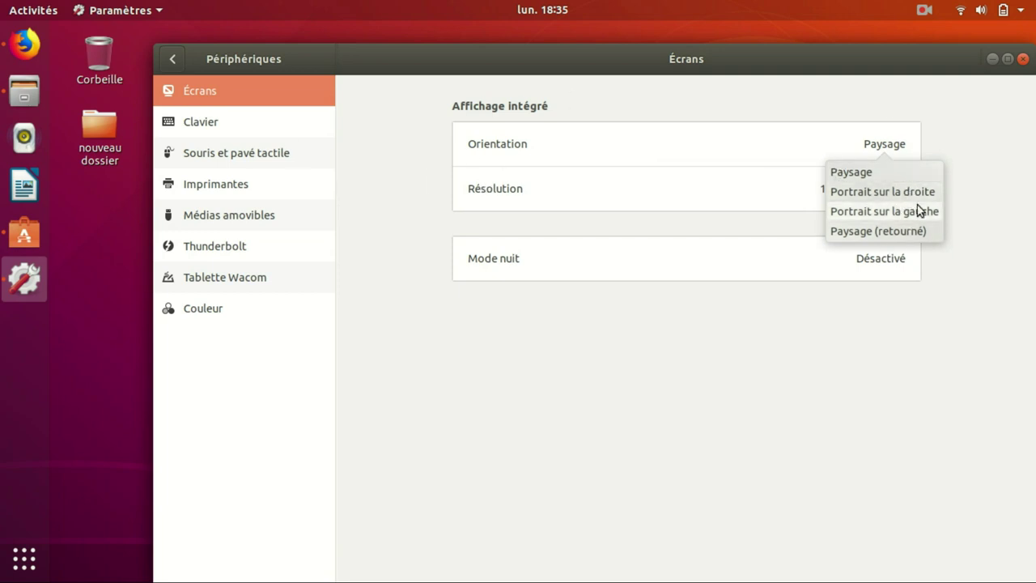
{"action": "left_click", "coordinate": [384, 182]}
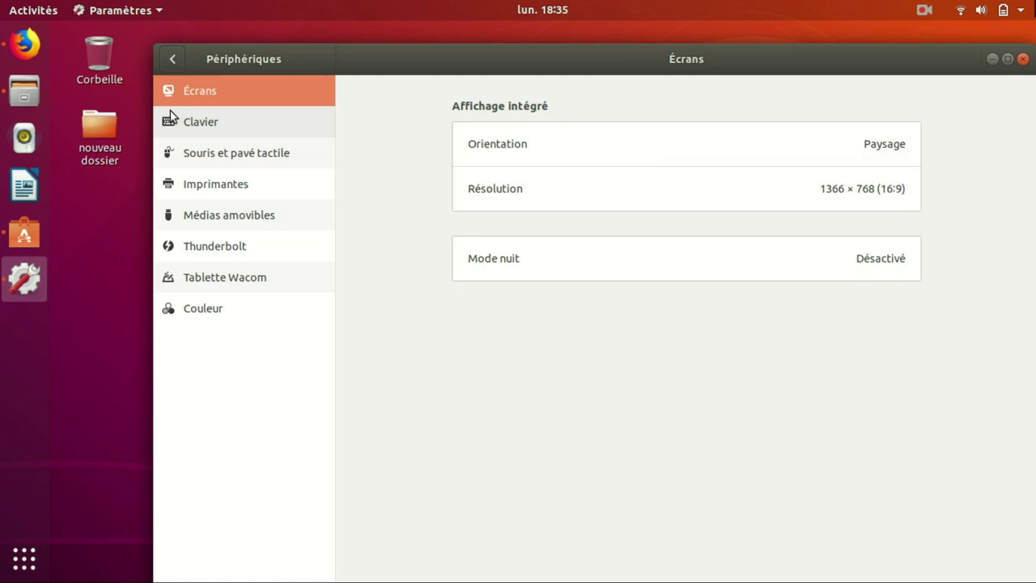
View the Clavier, Souris et pavé tactile and Imprimantes settings pages.
{"action": "left_click", "coordinate": [203, 121]}
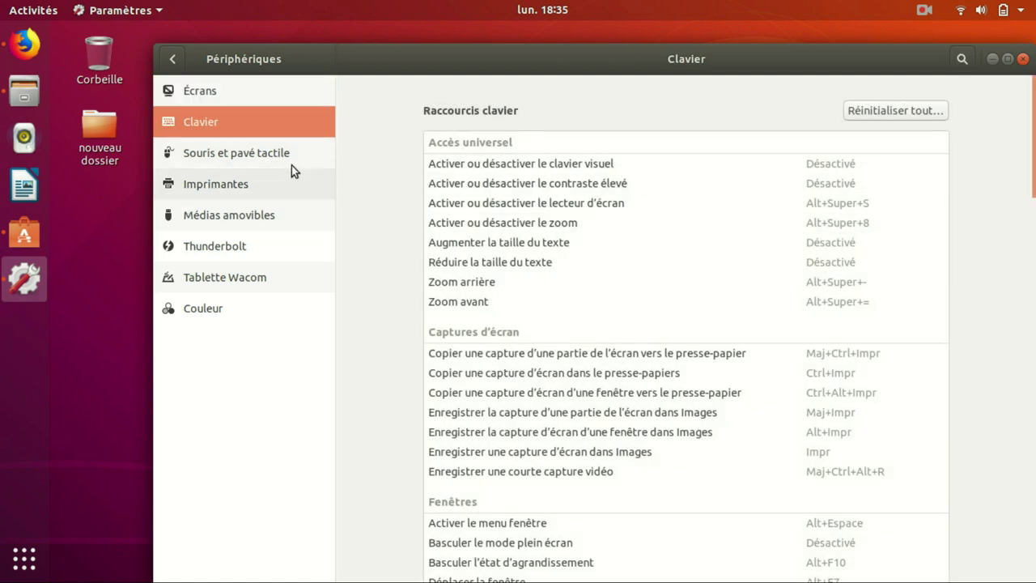
{"action": "left_click", "coordinate": [246, 155]}
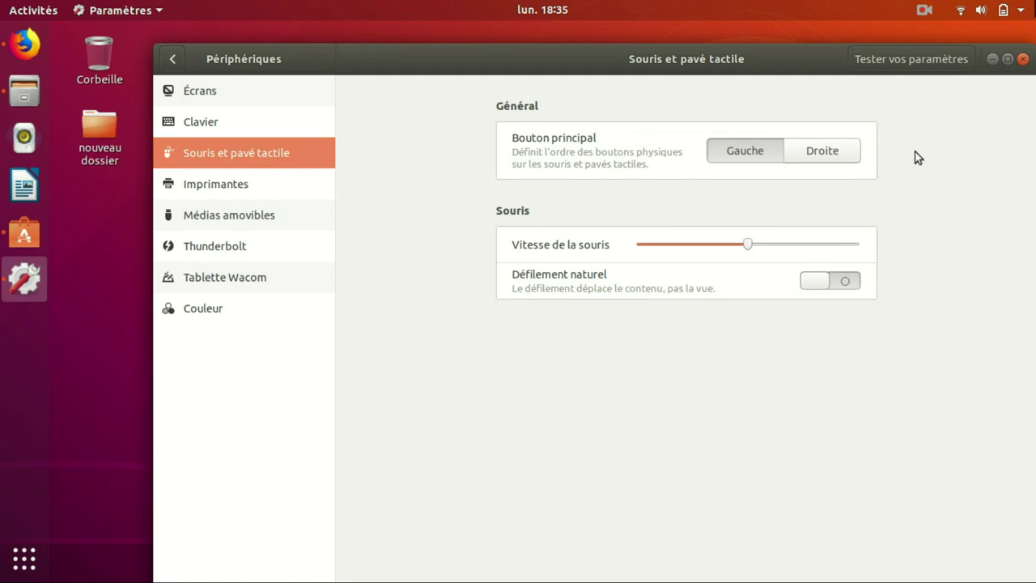
{"action": "left_click", "coordinate": [254, 187]}
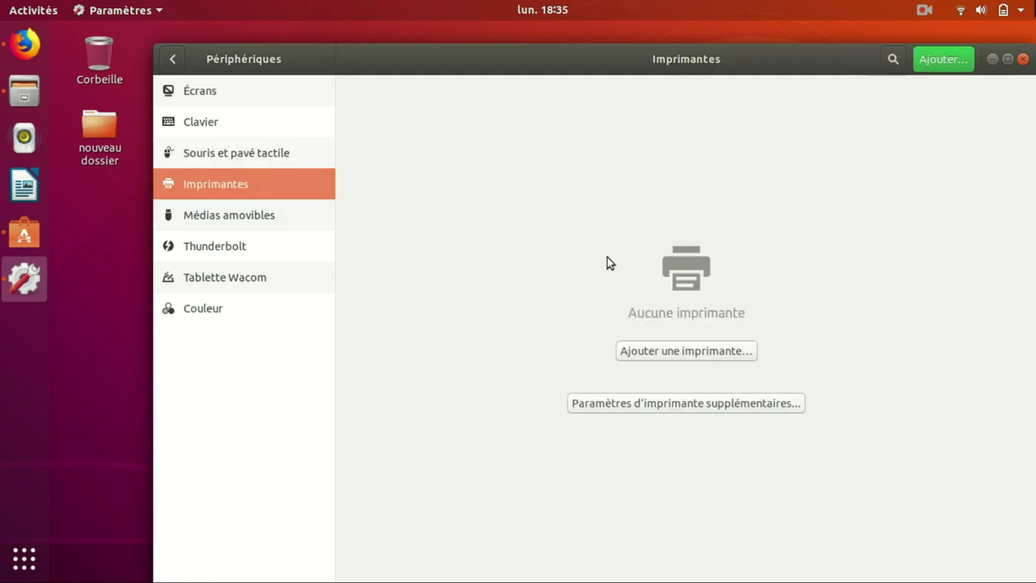
Look at the Ajouter une imprimante dialog and its network address search field, and cancel without adding a printer.
{"action": "left_click", "coordinate": [678, 352]}
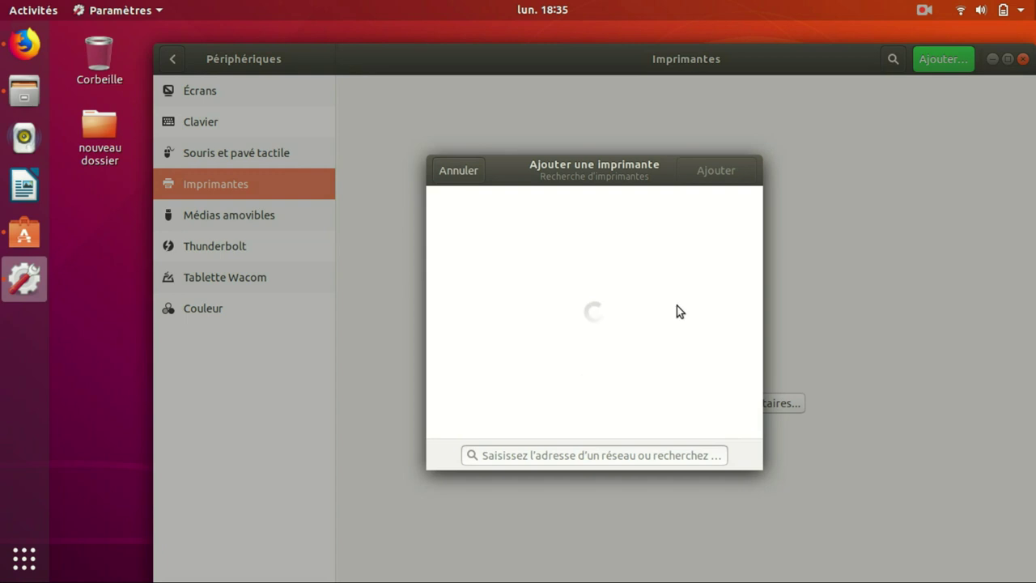
{"action": "left_click", "coordinate": [640, 455]}
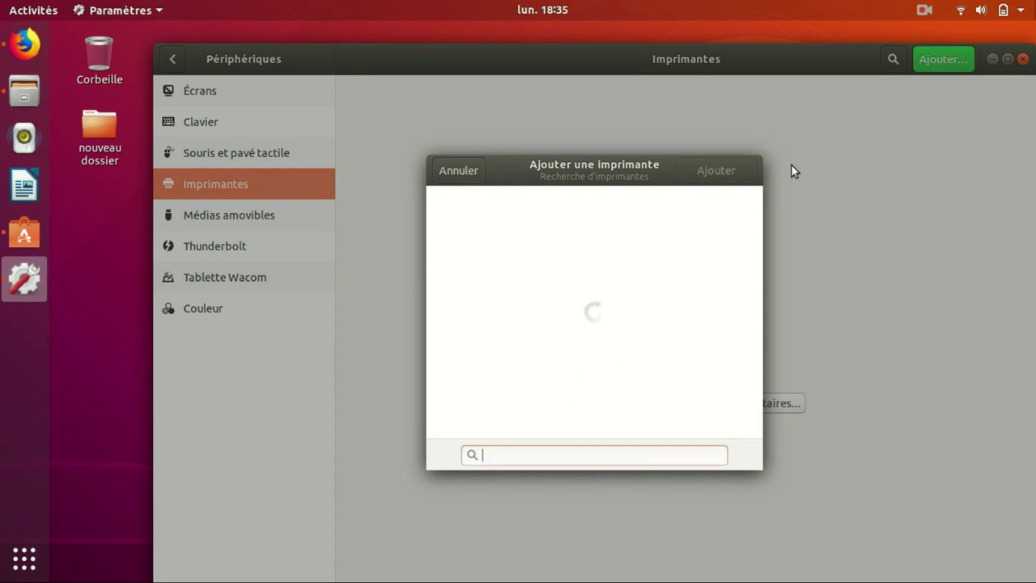
{"action": "left_click", "coordinate": [453, 171]}
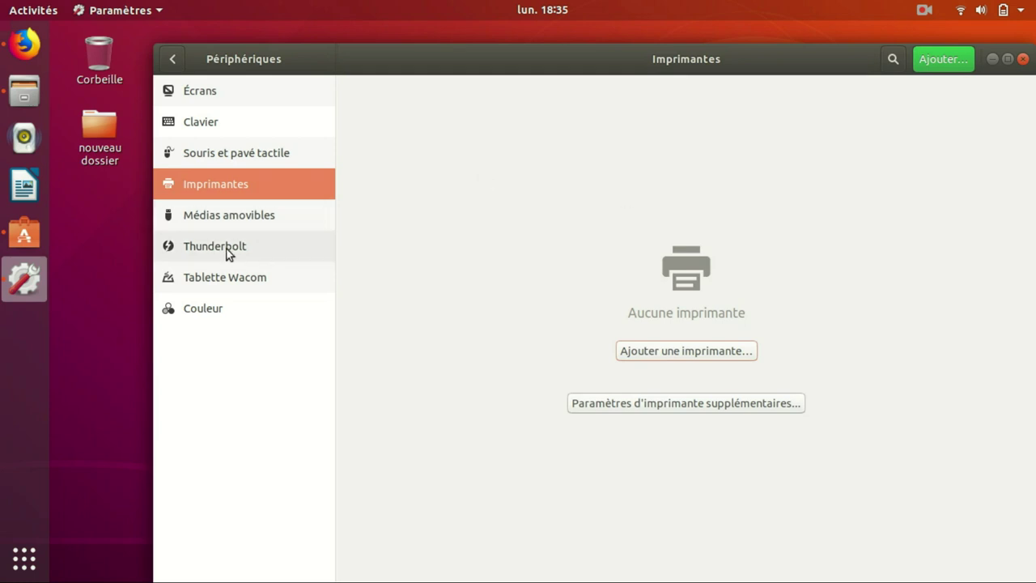
Open the Médias amovibles settings and view the media types offered under Autres médias, keeping DVD audio.
{"action": "left_click", "coordinate": [220, 220]}
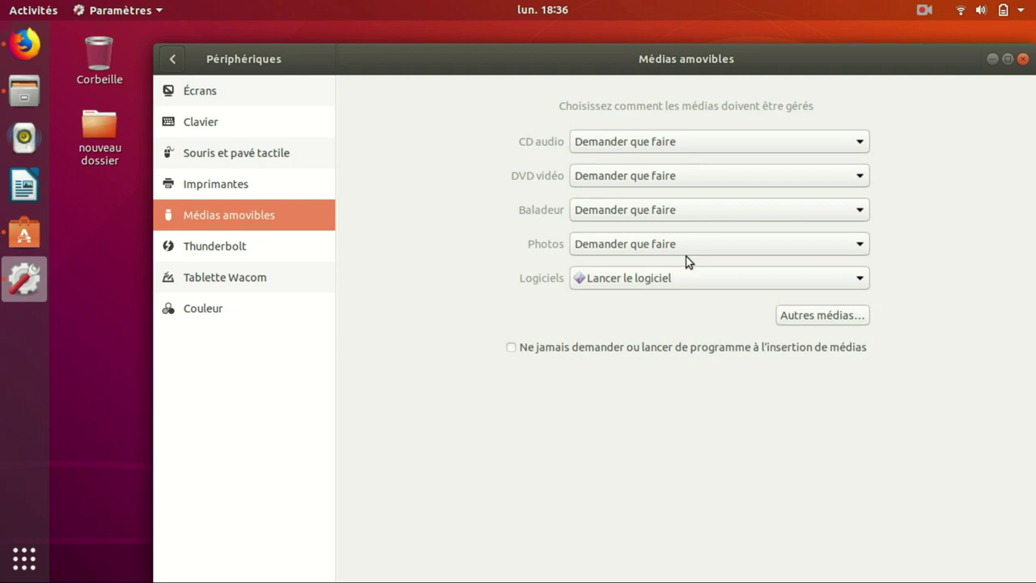
{"action": "left_click", "coordinate": [819, 317]}
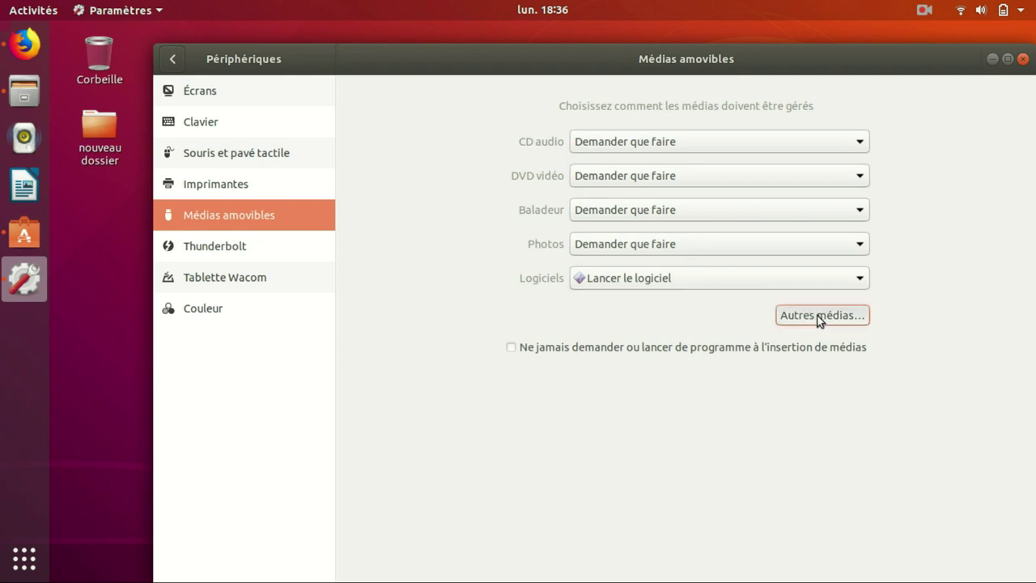
{"action": "left_click", "coordinate": [569, 332]}
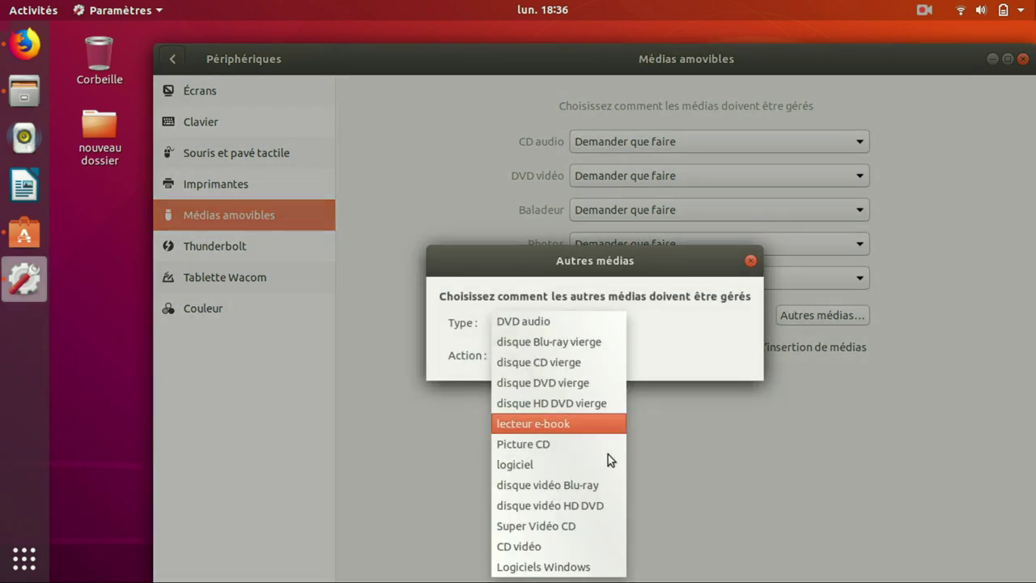
{"action": "left_click", "coordinate": [737, 492]}
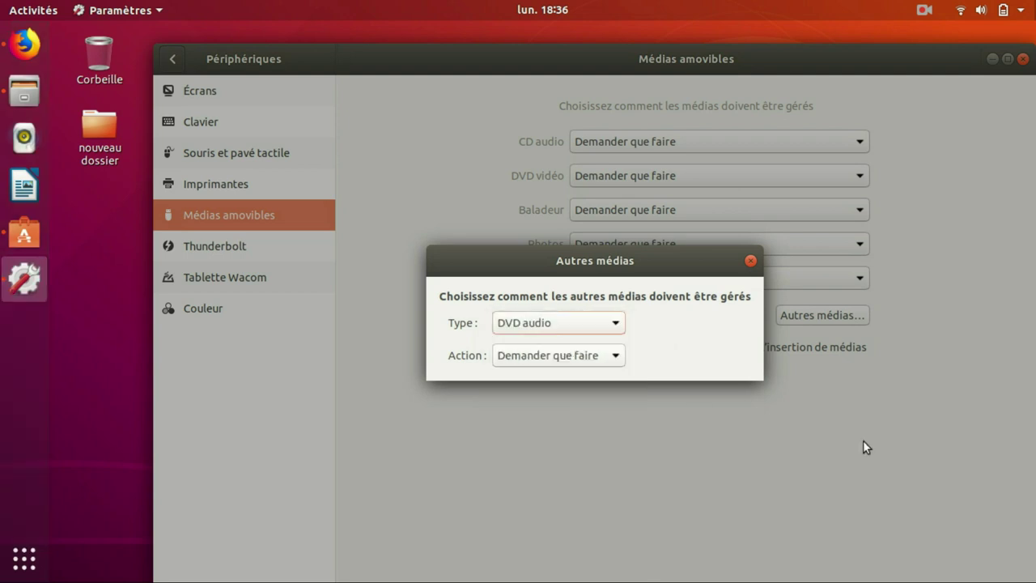
Browse the actions and applications available for DVD audio, keep Demander que faire, and close the Autres médias dialog.
{"action": "left_click", "coordinate": [613, 354]}
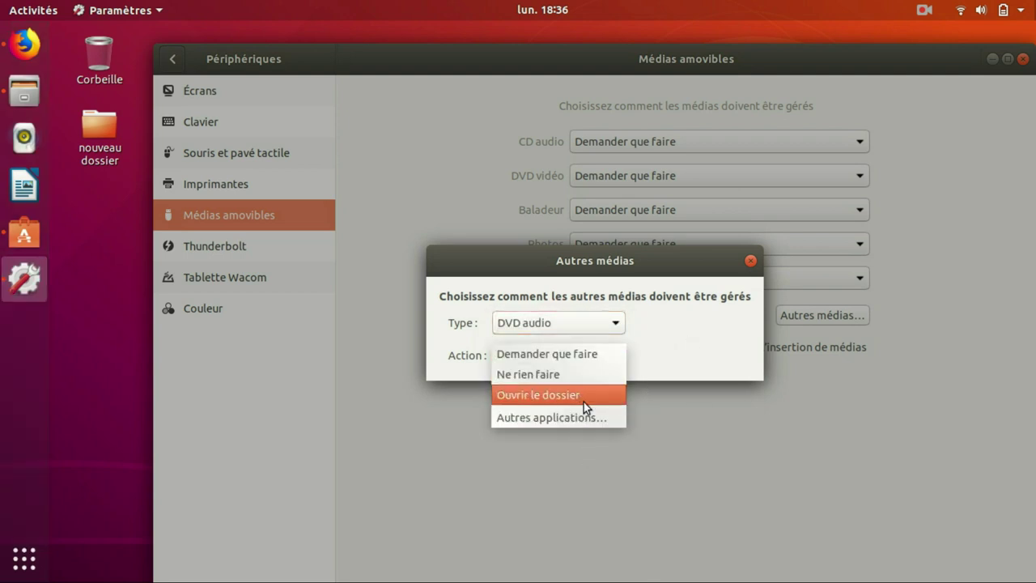
{"action": "left_click", "coordinate": [608, 421]}
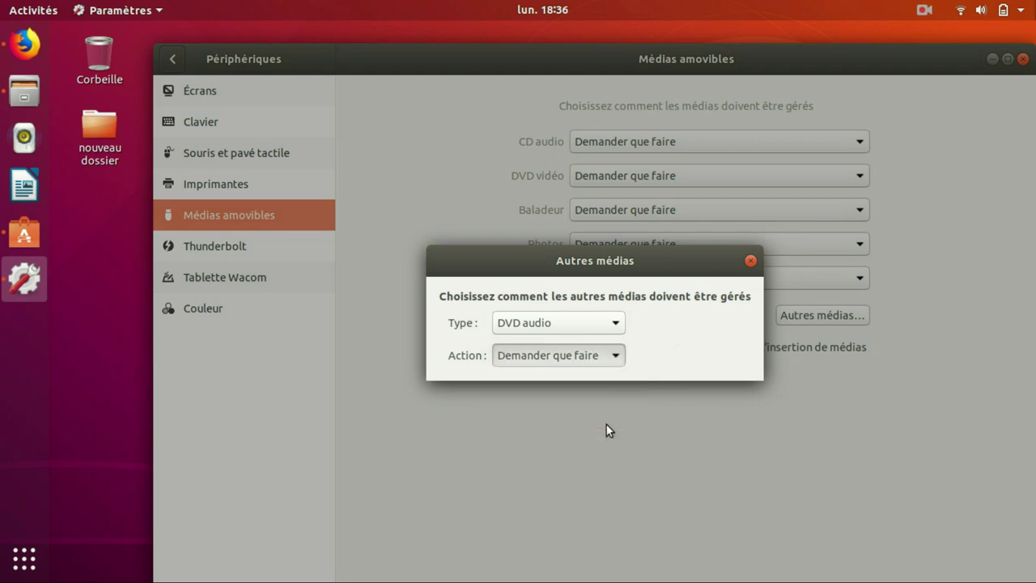
{"action": "scroll", "coordinate": [627, 394], "scroll_direction": "down", "scroll_amount": 3}
{"action": "scroll", "coordinate": [627, 382], "scroll_direction": "up", "scroll_amount": 3}
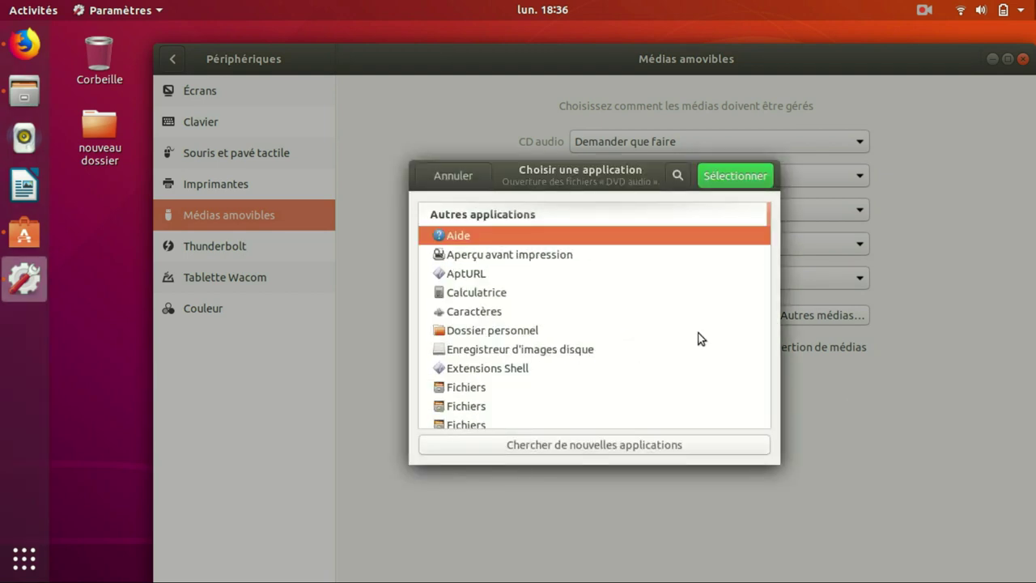
{"action": "left_click", "coordinate": [421, 168]}
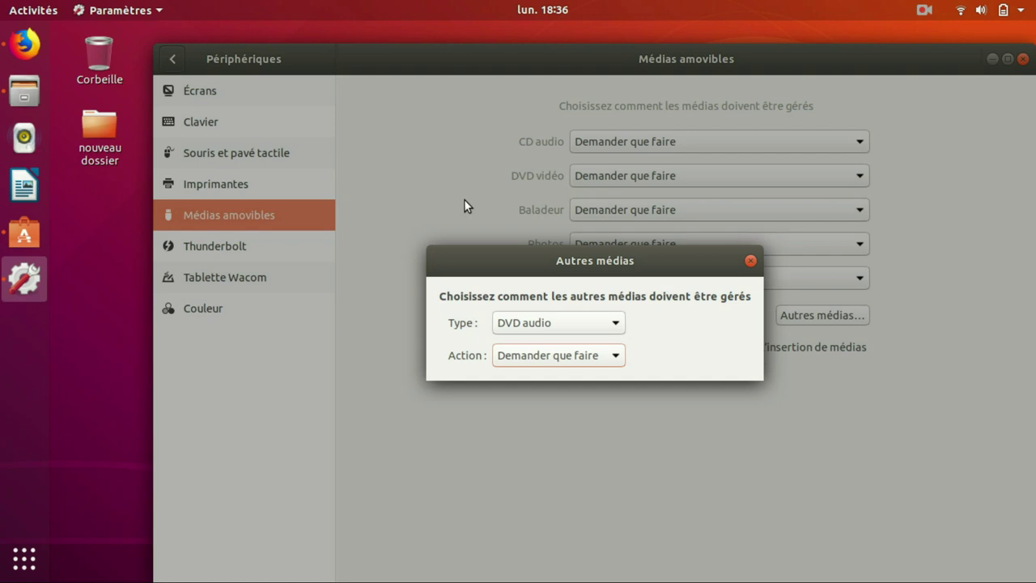
{"action": "left_click", "coordinate": [750, 261]}
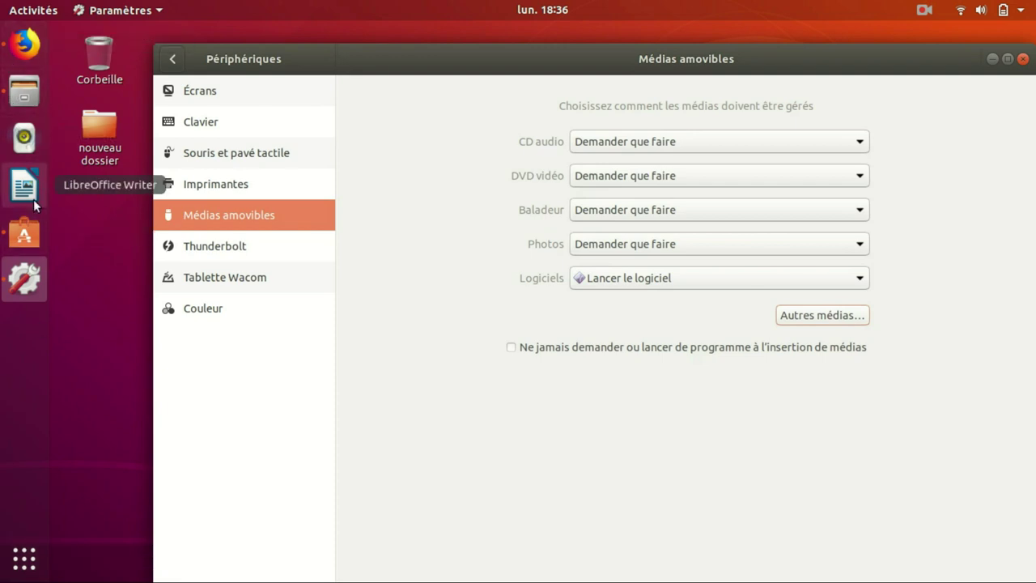
View the Thunderbolt, Tablette Wacom (stylus and tablet) and Couleur settings, and close the settings window.
{"action": "left_click", "coordinate": [190, 252]}
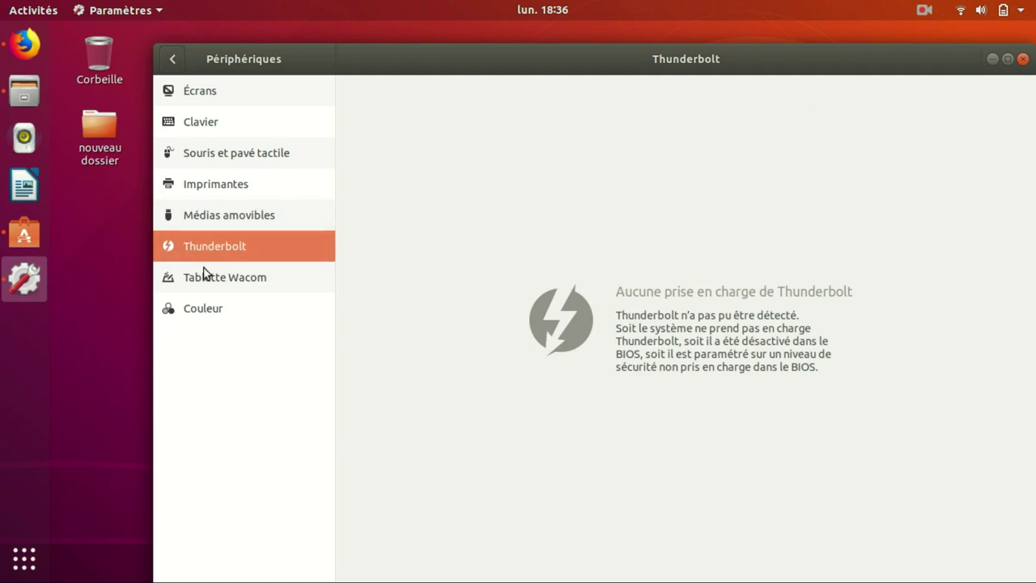
{"action": "left_click", "coordinate": [232, 283]}
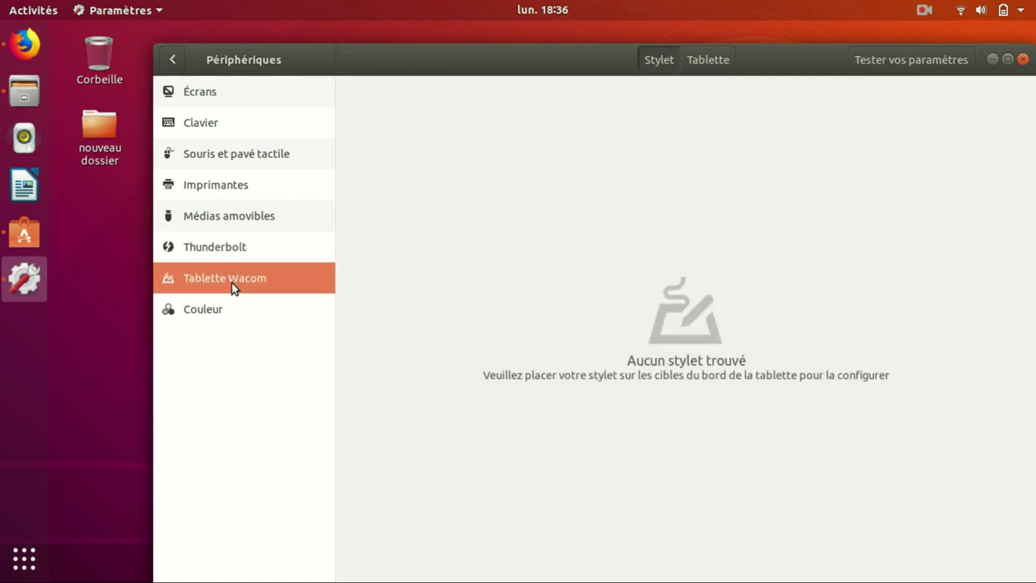
{"action": "left_click_drag", "start_coordinate": [499, 70], "coordinate": [427, 100]}
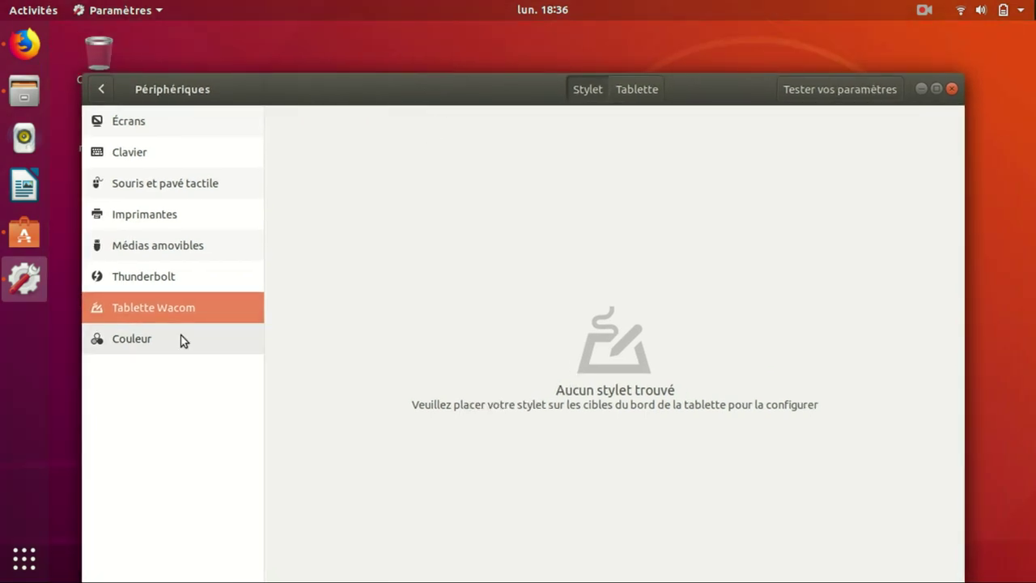
{"action": "left_click", "coordinate": [636, 91]}
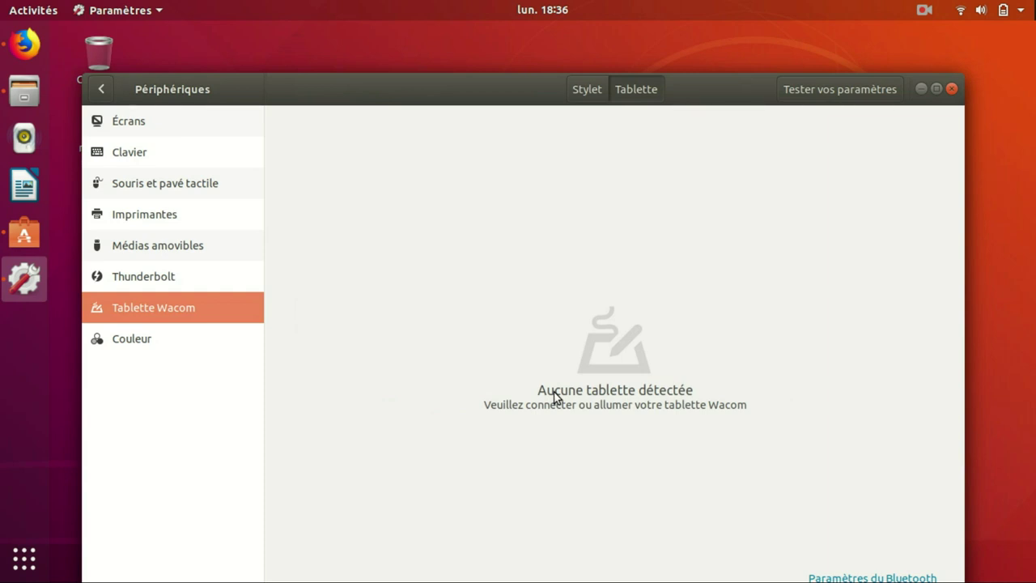
{"action": "left_click", "coordinate": [135, 338]}
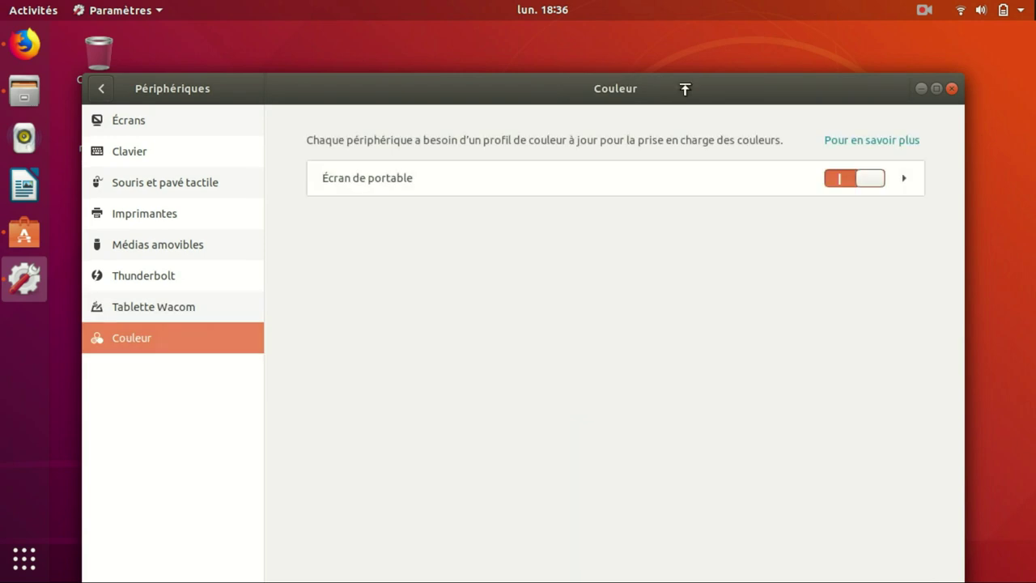
{"action": "left_click", "coordinate": [103, 88]}
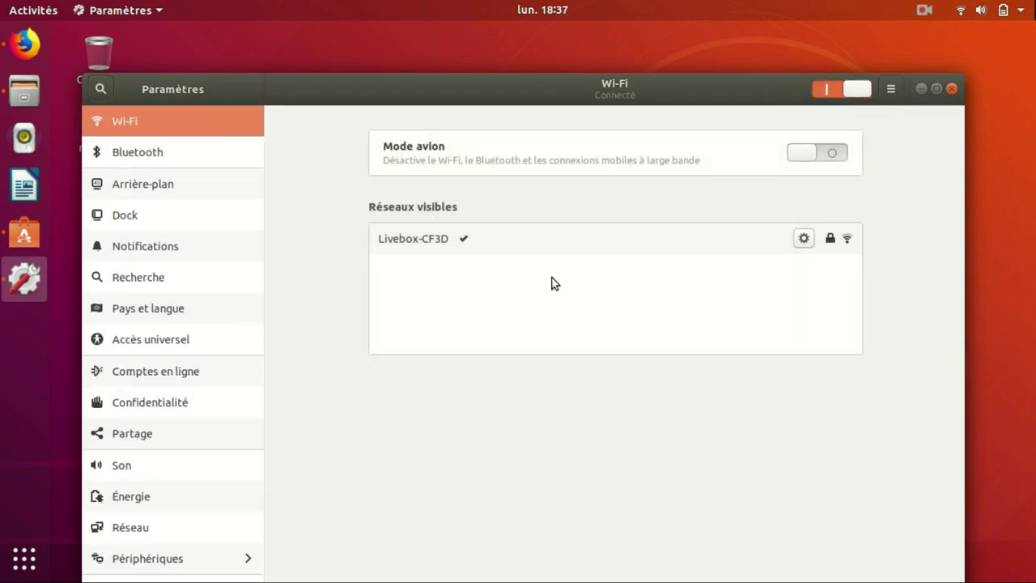
{"action": "left_click", "coordinate": [951, 88]}
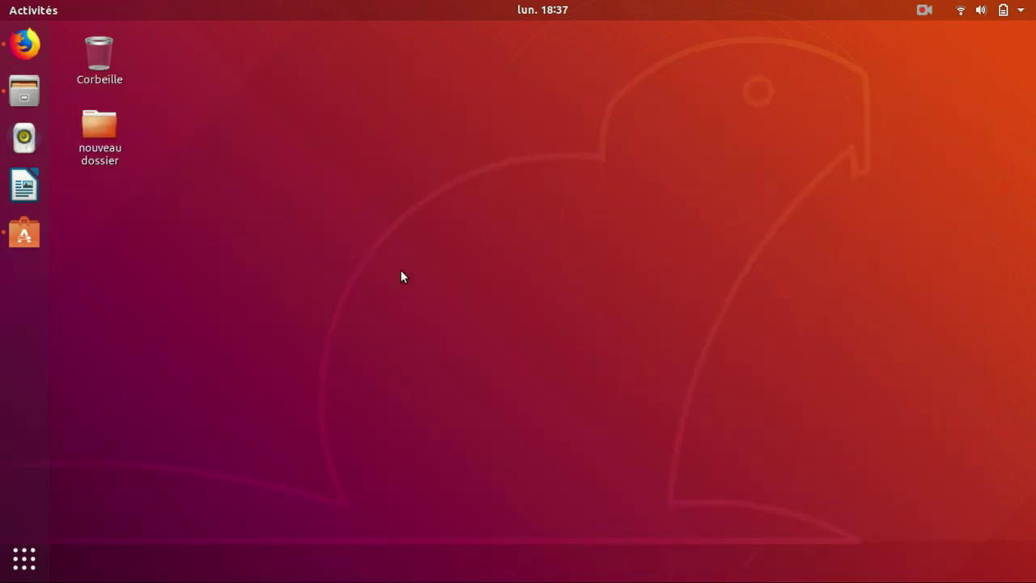
Launch LibreOffice Writer, maximize its window, and minimize it to return to the desktop.
{"action": "left_click", "coordinate": [21, 193]}
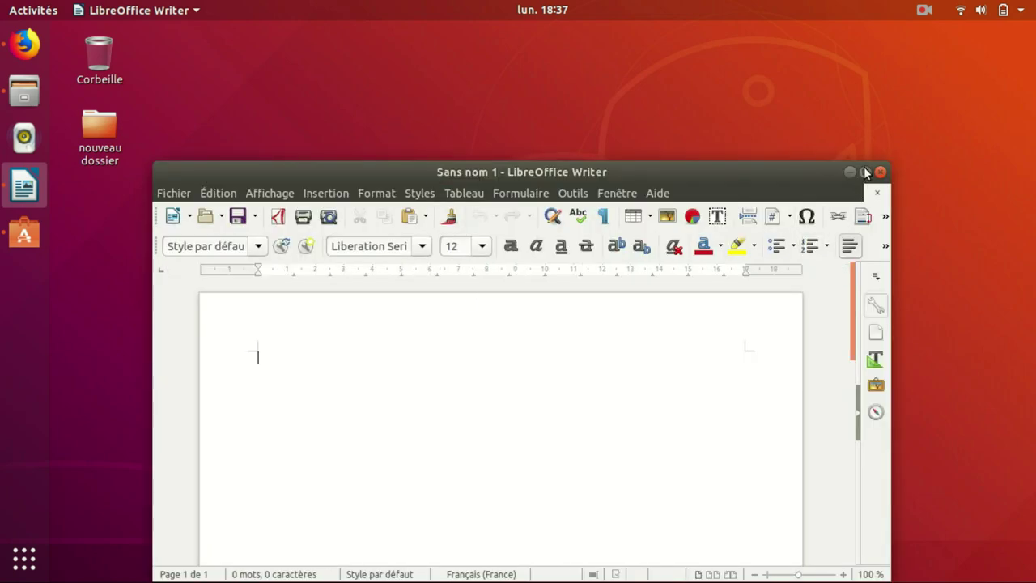
{"action": "left_click", "coordinate": [865, 172]}
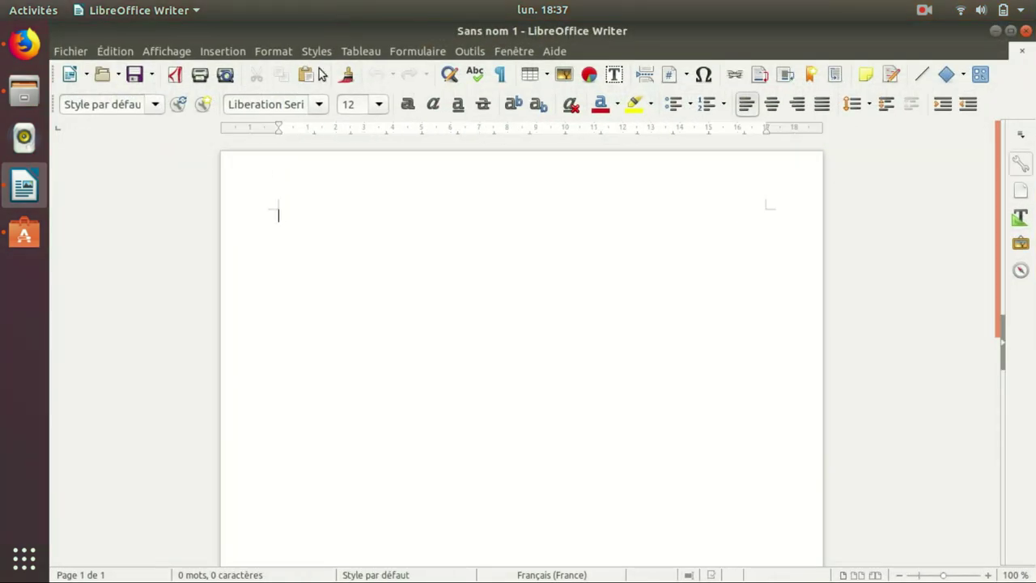
{"action": "left_click", "coordinate": [995, 31]}
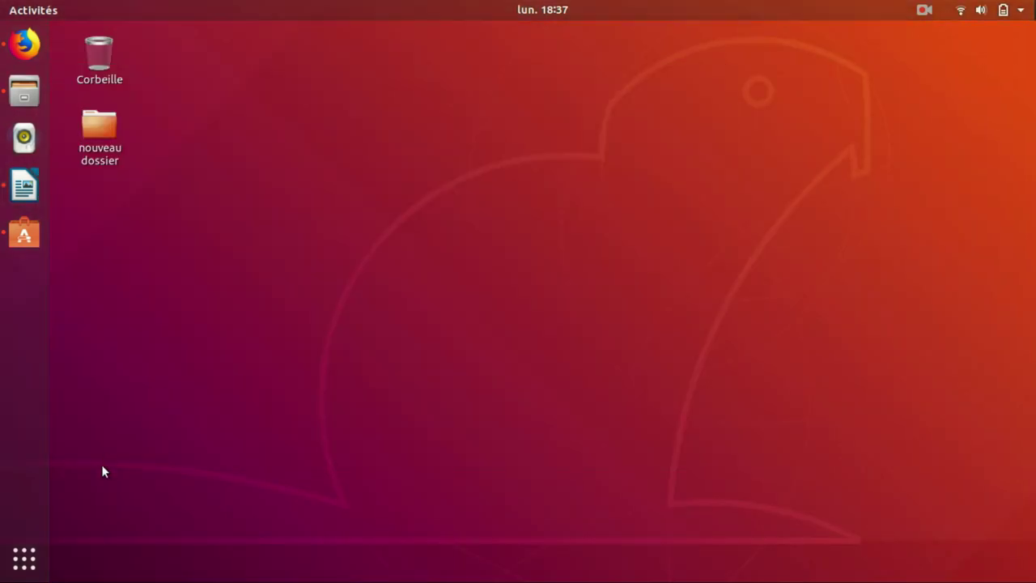
Show all installed applications and browse both pages of the application overview.
{"action": "left_click", "coordinate": [24, 566]}
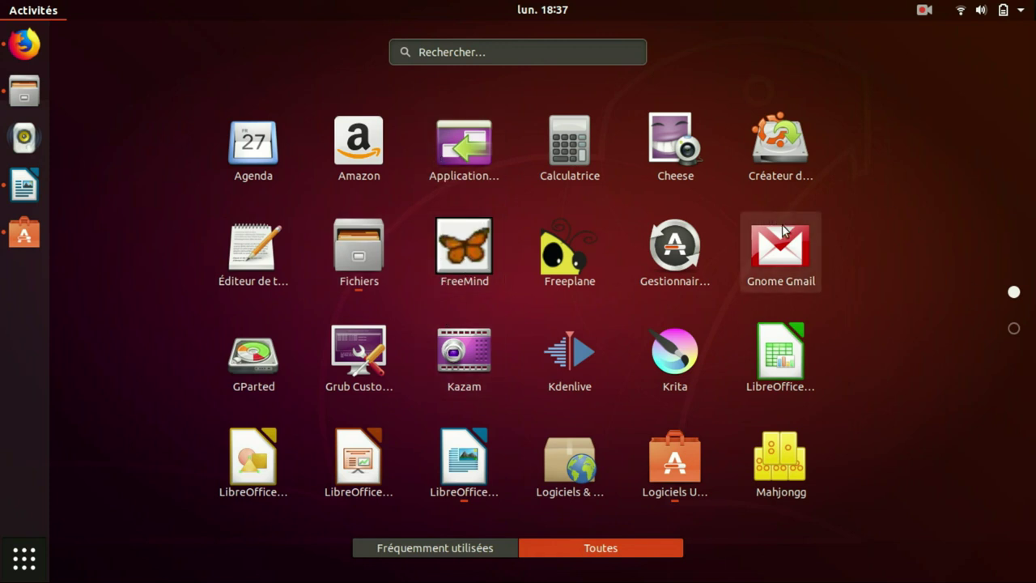
{"action": "scroll", "coordinate": [591, 239], "scroll_direction": "down", "scroll_amount": 1}
{"action": "scroll", "coordinate": [608, 241], "scroll_direction": "up", "scroll_amount": 1}
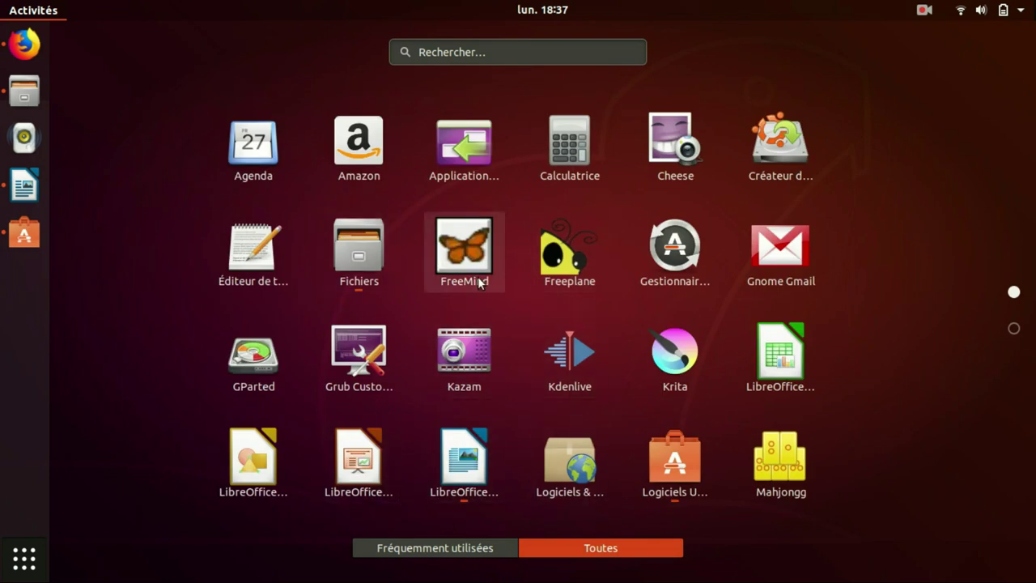
{"action": "scroll", "coordinate": [961, 315], "scroll_direction": "down", "scroll_amount": 1}
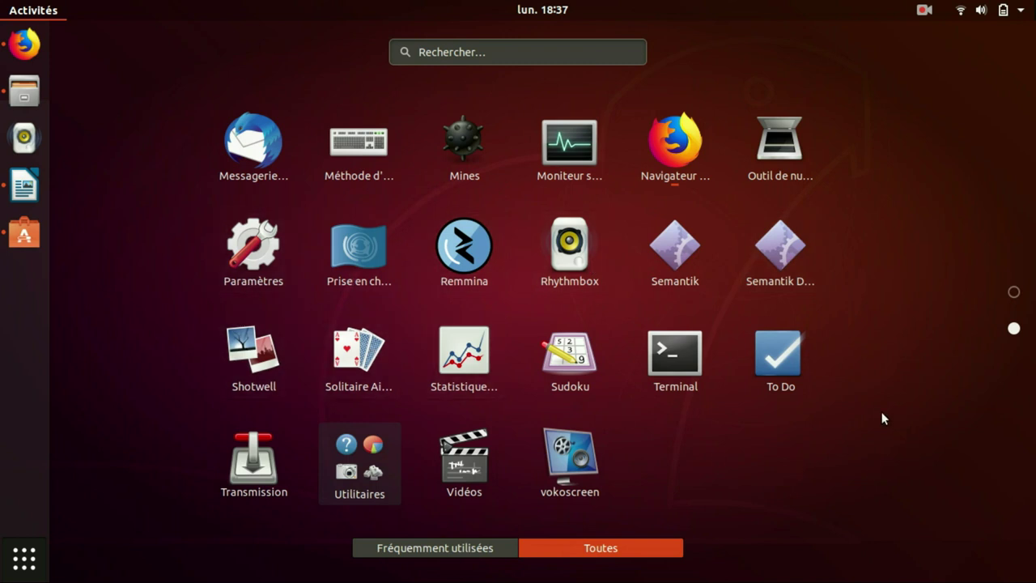
{"action": "scroll", "coordinate": [871, 378], "scroll_direction": "up", "scroll_amount": 1}
{"action": "scroll", "coordinate": [872, 379], "scroll_direction": "down", "scroll_amount": 1}
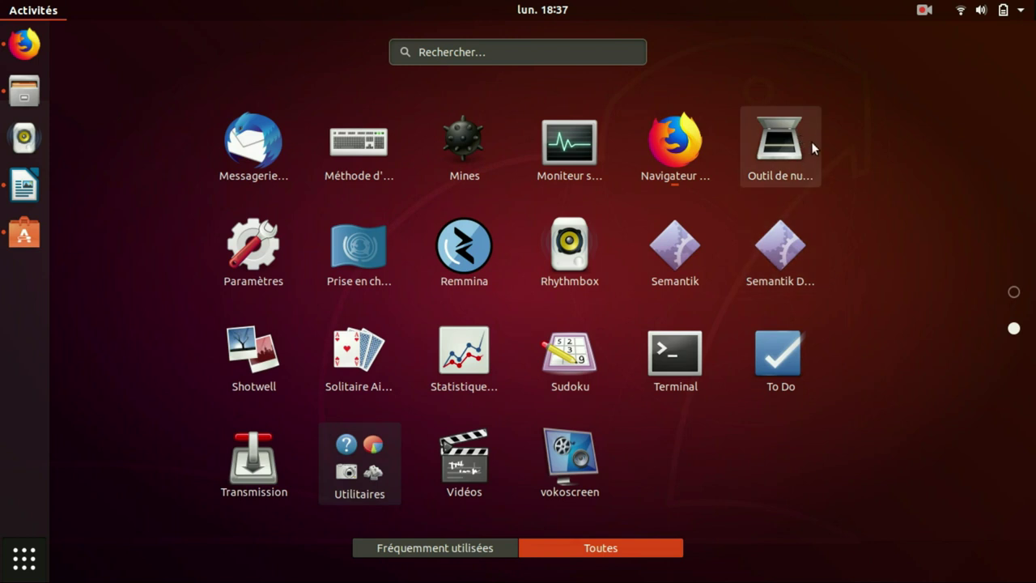
{"action": "scroll", "coordinate": [861, 311], "scroll_direction": "up", "scroll_amount": 1}
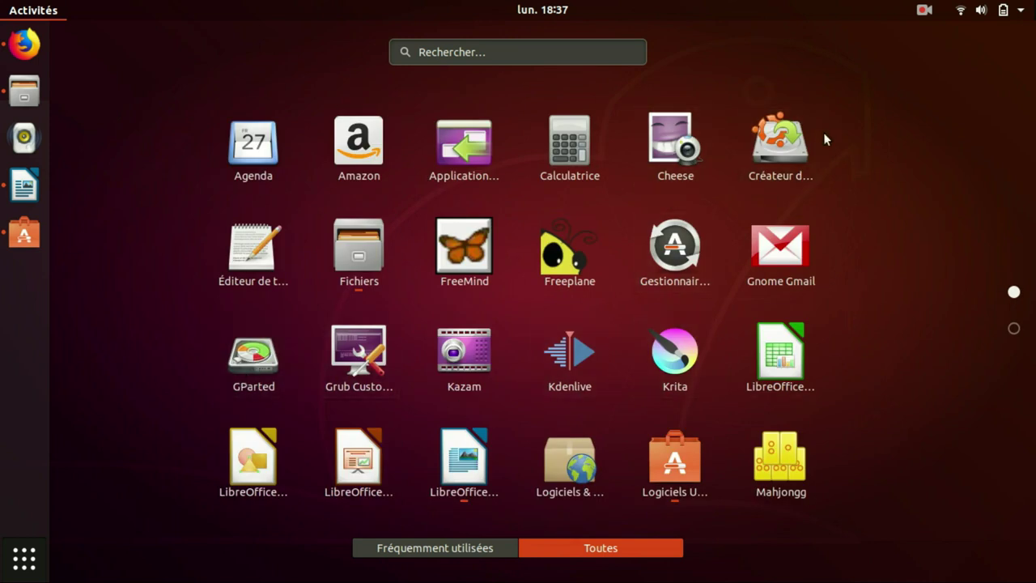
Open Créateur de disque de démarrage, view the file chooser for another source disk image, cancel it, and close the window.
{"action": "left_click", "coordinate": [778, 156]}
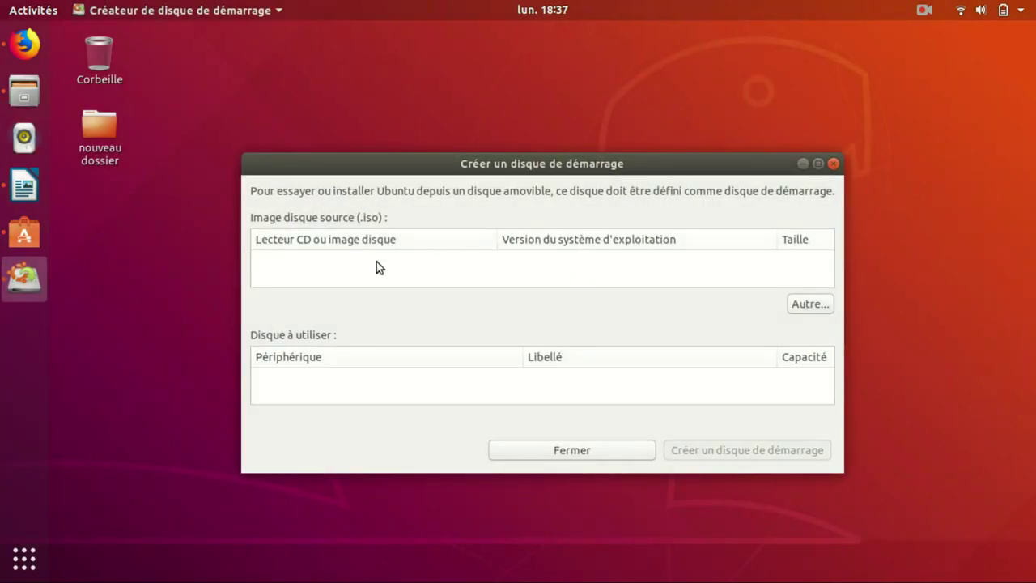
{"action": "left_click", "coordinate": [811, 303]}
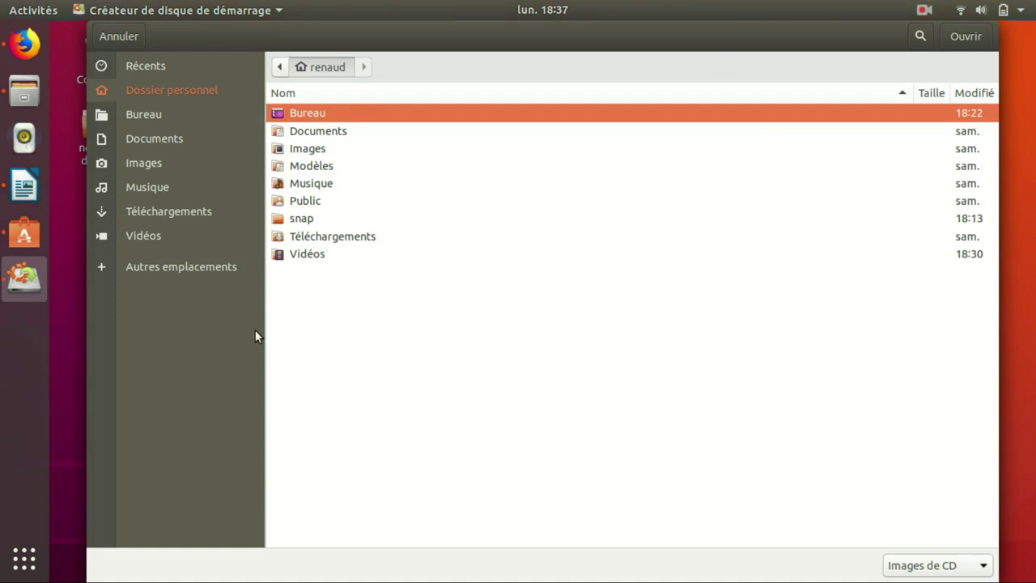
{"action": "left_click", "coordinate": [123, 34]}
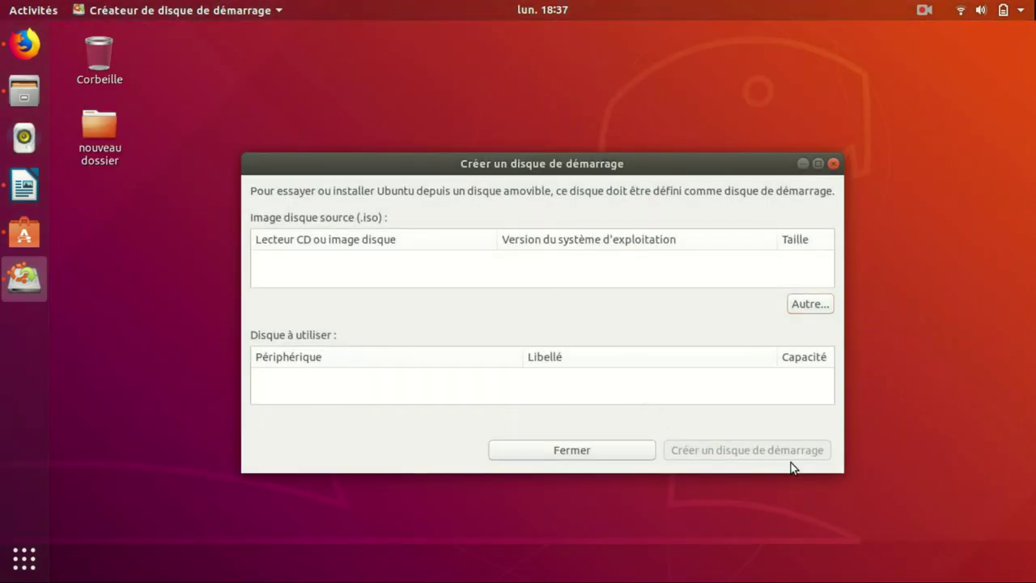
{"action": "left_click", "coordinate": [834, 164]}
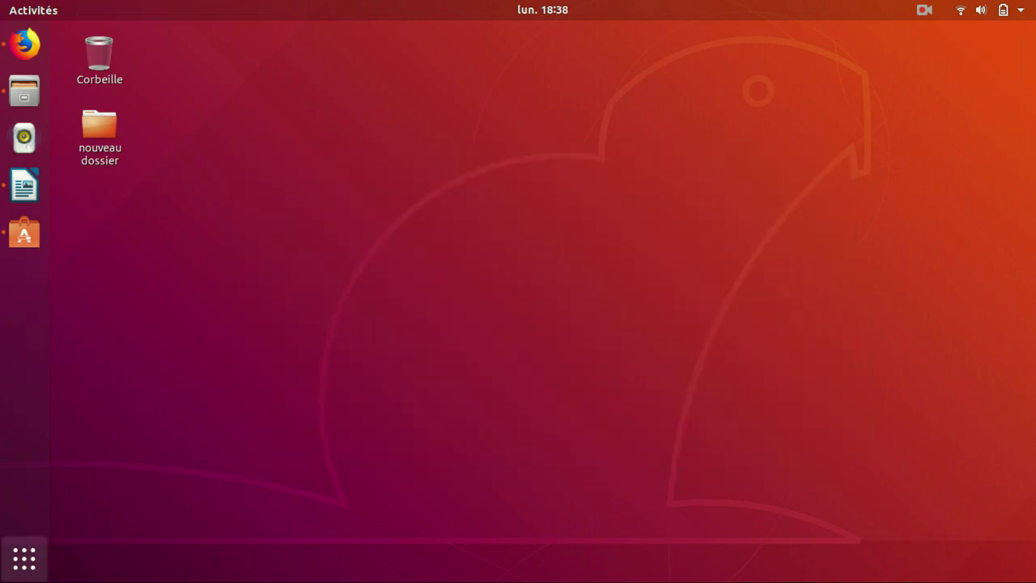
Show all installed applications, browse both pages of the overview, and launch Krita.
{"action": "left_click", "coordinate": [5, 570]}
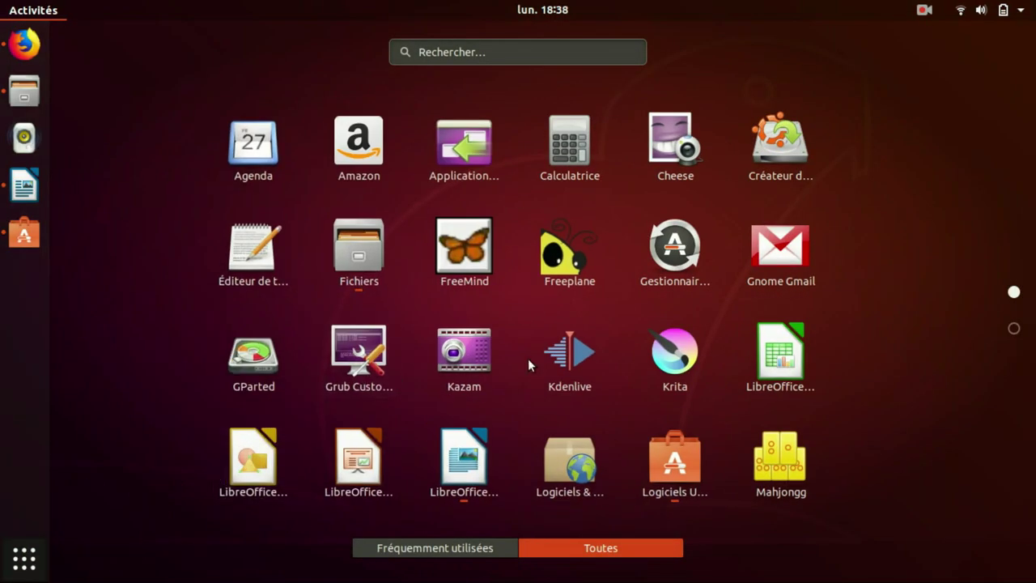
{"action": "scroll", "coordinate": [395, 238], "scroll_direction": "down", "scroll_amount": 1}
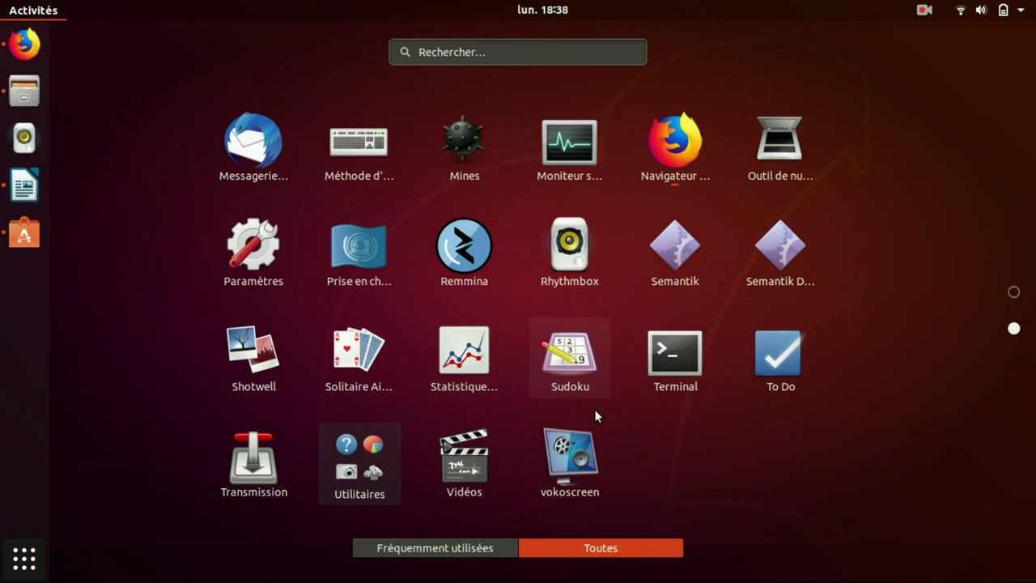
{"action": "scroll", "coordinate": [594, 408], "scroll_direction": "up", "scroll_amount": 1}
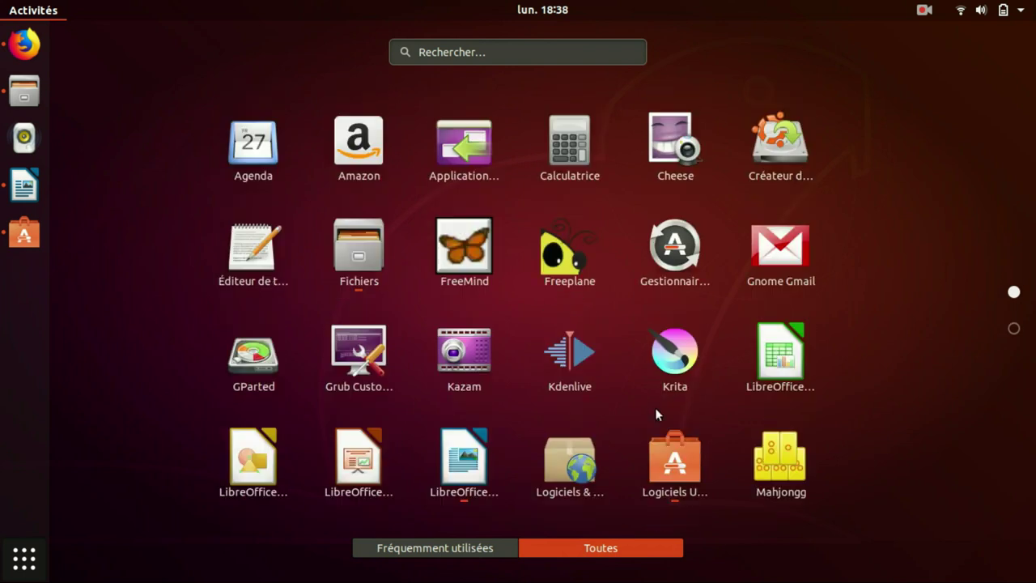
{"action": "left_click", "coordinate": [662, 366]}
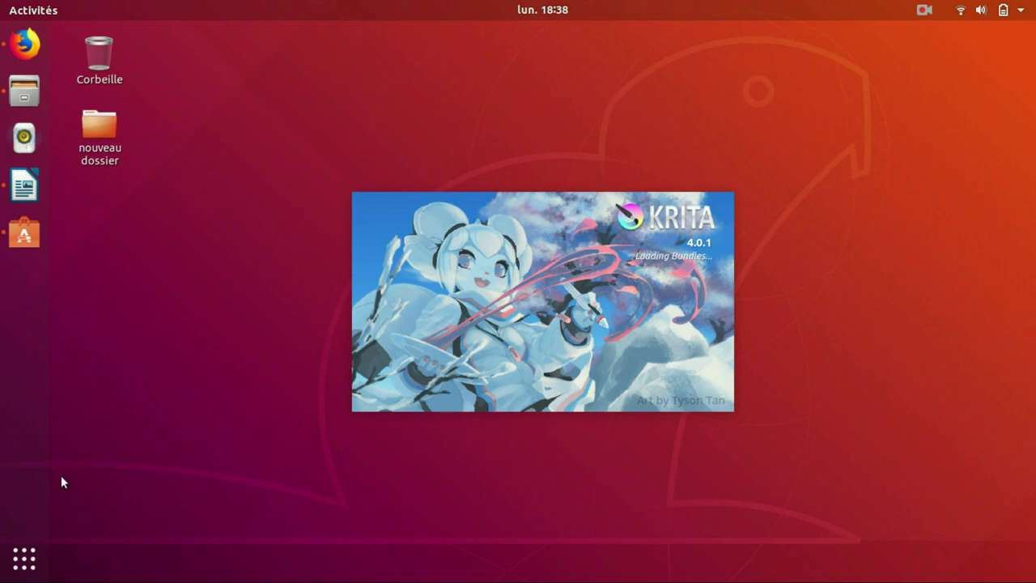
Show the installed applications, and switch to the running Kdenlive project to view its timeline.
{"action": "left_click", "coordinate": [24, 559]}
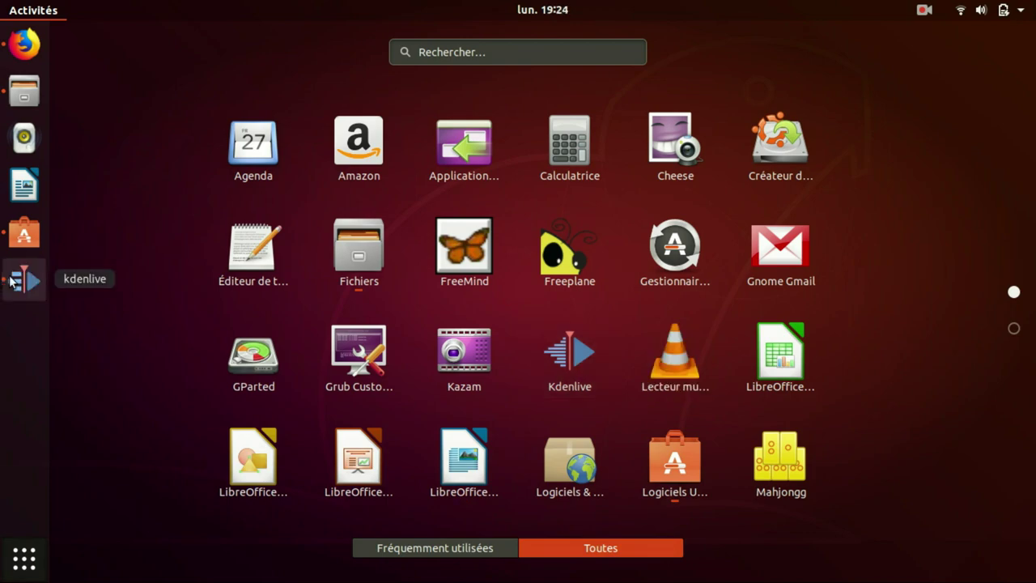
{"action": "left_click", "coordinate": [25, 279]}
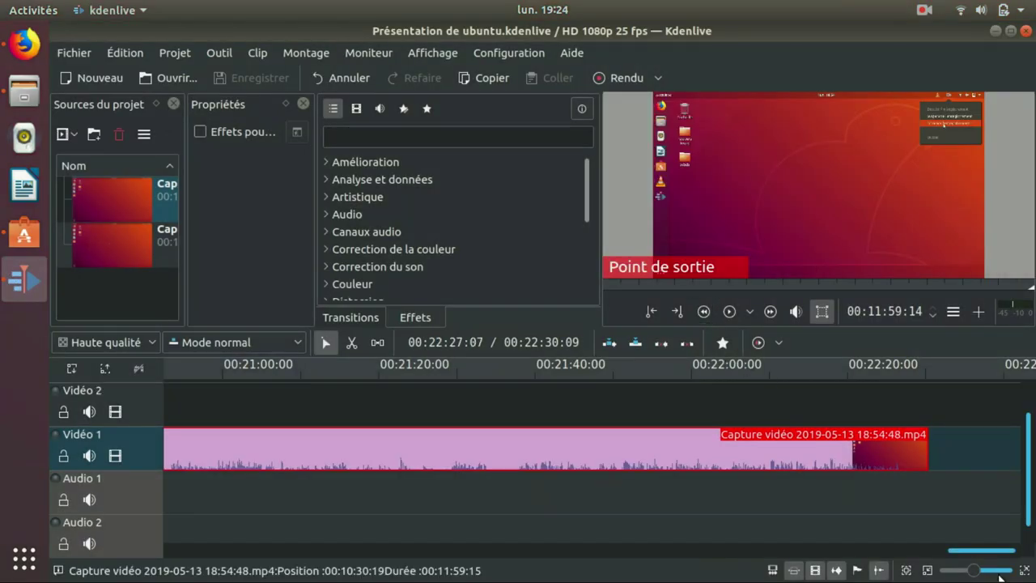
{"action": "left_click_drag", "start_coordinate": [1001, 552], "coordinate": [1019, 535]}
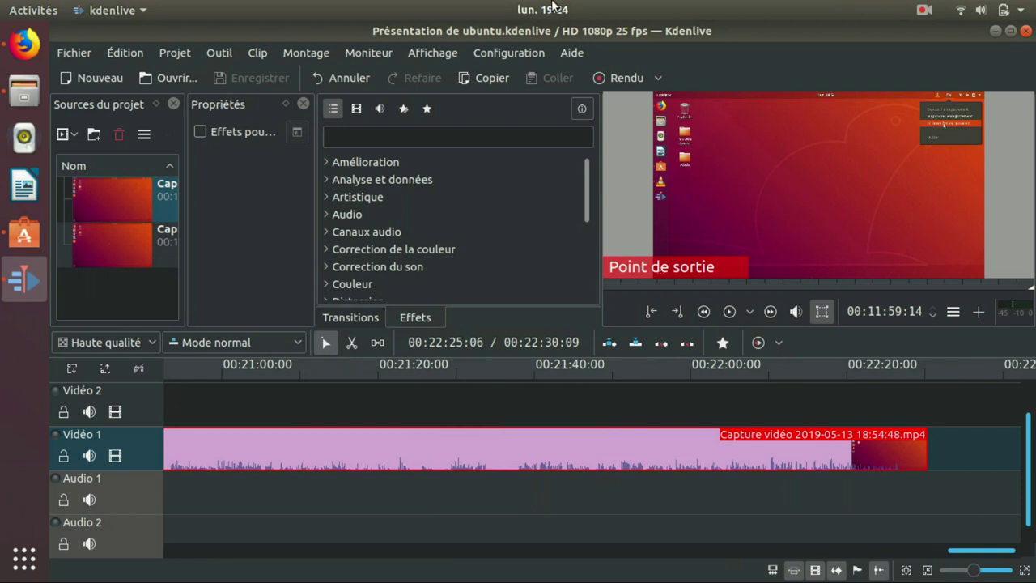
Switch to Logiciels Ubuntu, leave the VLC page, and search the software catalogue for Pitivi.
{"action": "left_click", "coordinate": [16, 244]}
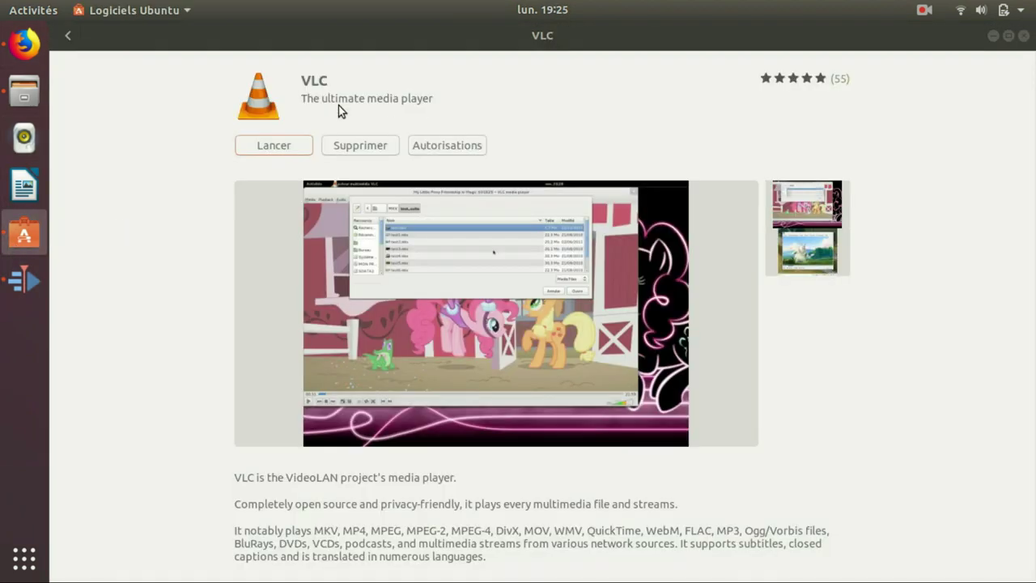
{"action": "left_click", "coordinate": [68, 36]}
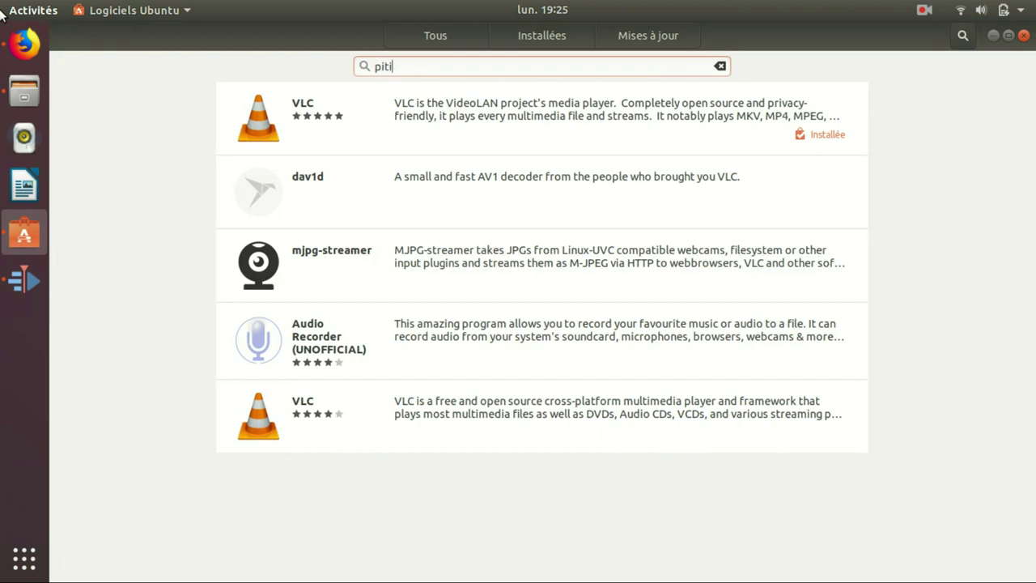
{"action": "key", "text": "Return"}
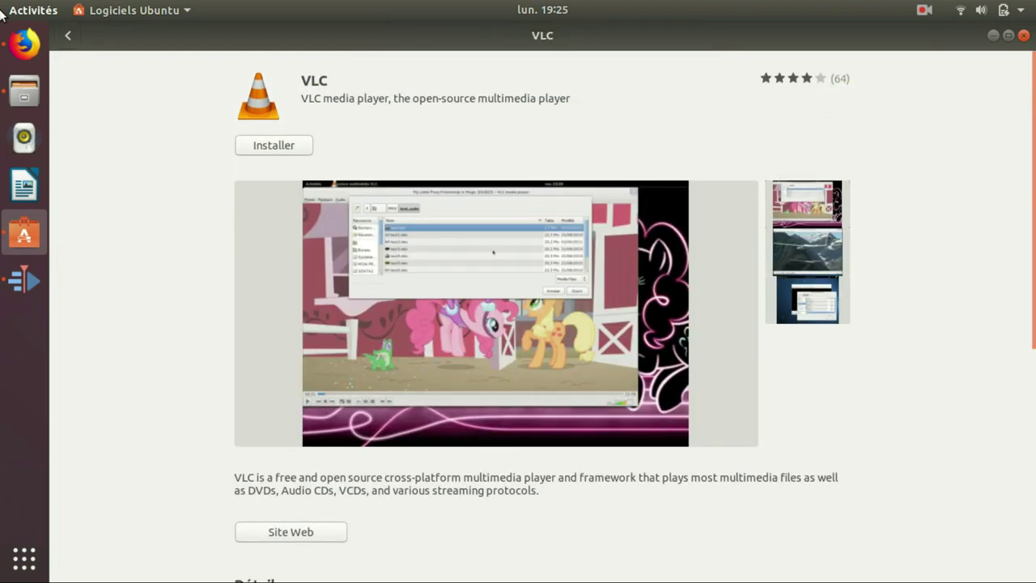
{"action": "left_click", "coordinate": [68, 35]}
{"action": "type", "text": "Pitivi"}
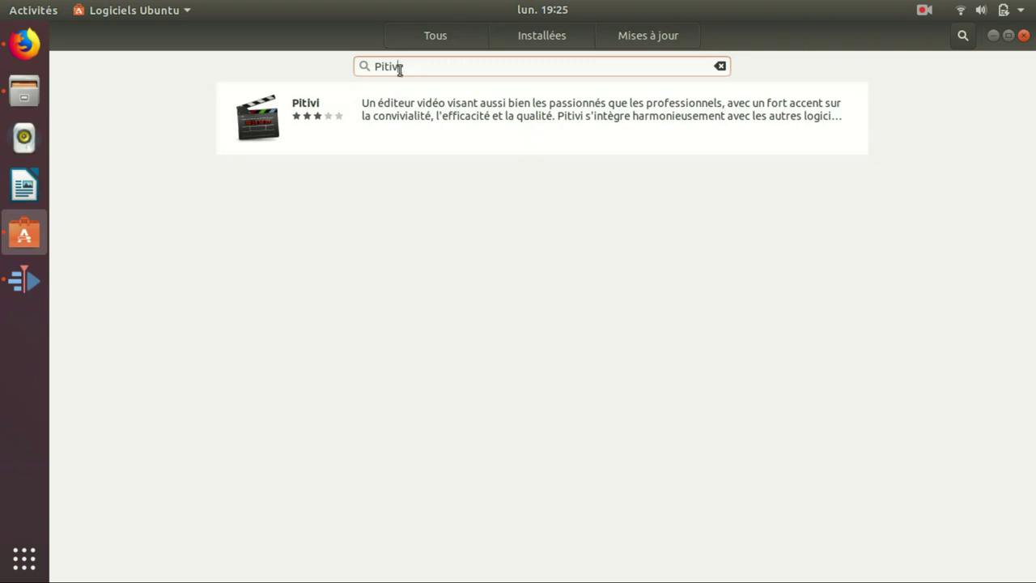
Search the catalogue for Openshot and shotcut, view the Shotcut details page, and return to the results.
{"action": "key", "text": "ctrl+a"}
{"action": "type", "text": "Openshot"}
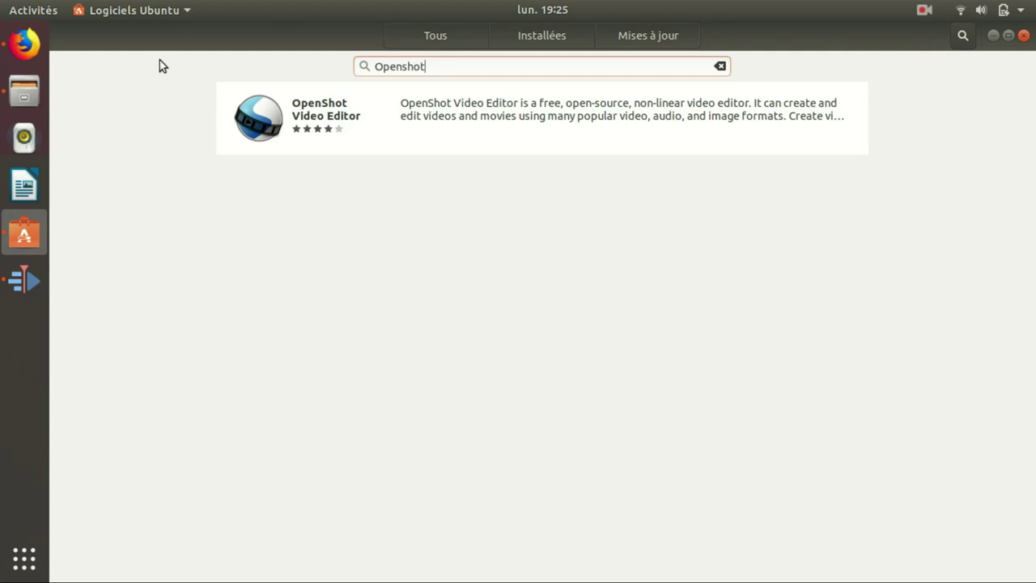
{"action": "key", "text": "ctrl+a"}
{"action": "type", "text": "shotcut"}
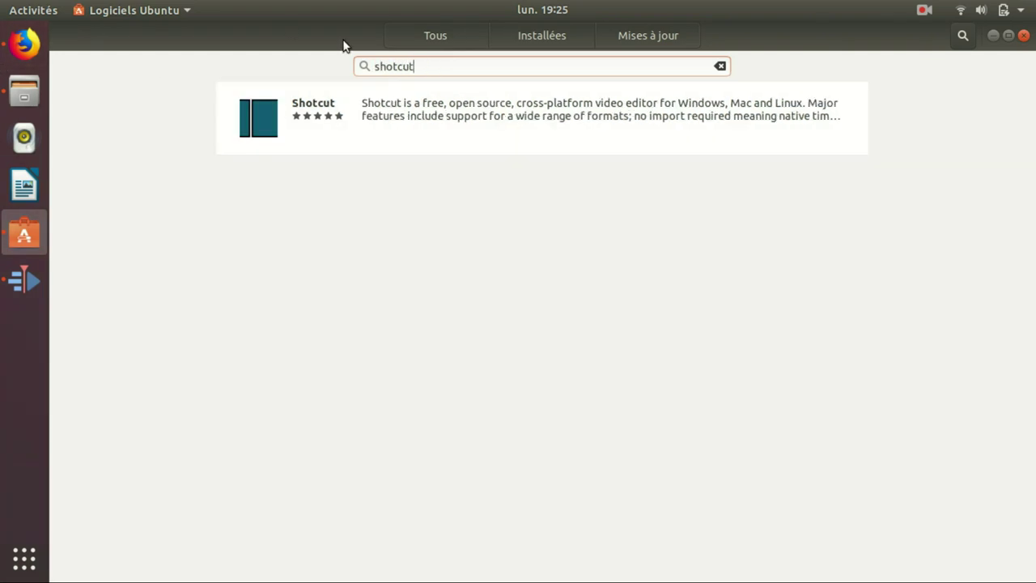
{"action": "left_click", "coordinate": [471, 132]}
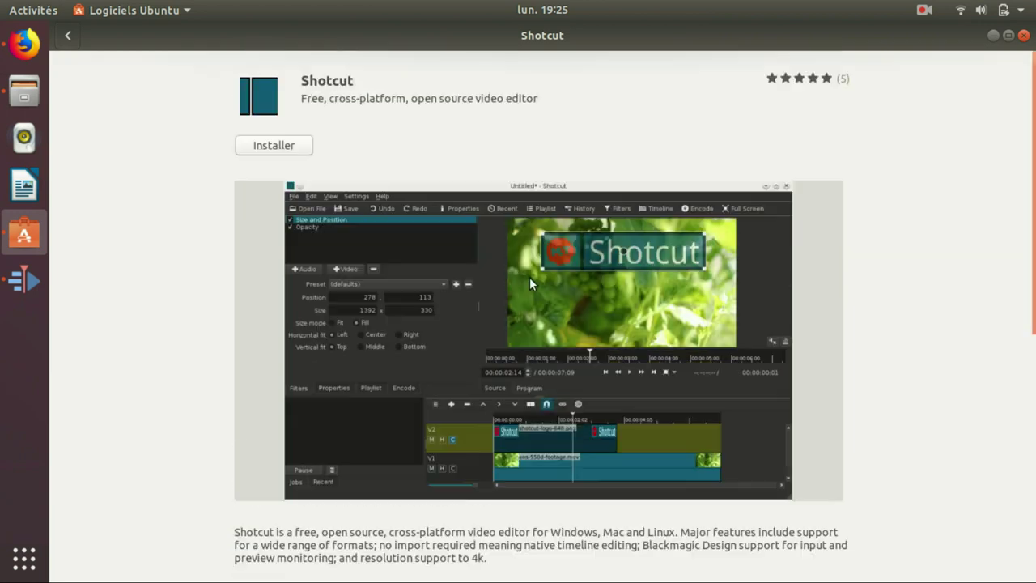
{"action": "left_click", "coordinate": [68, 36]}
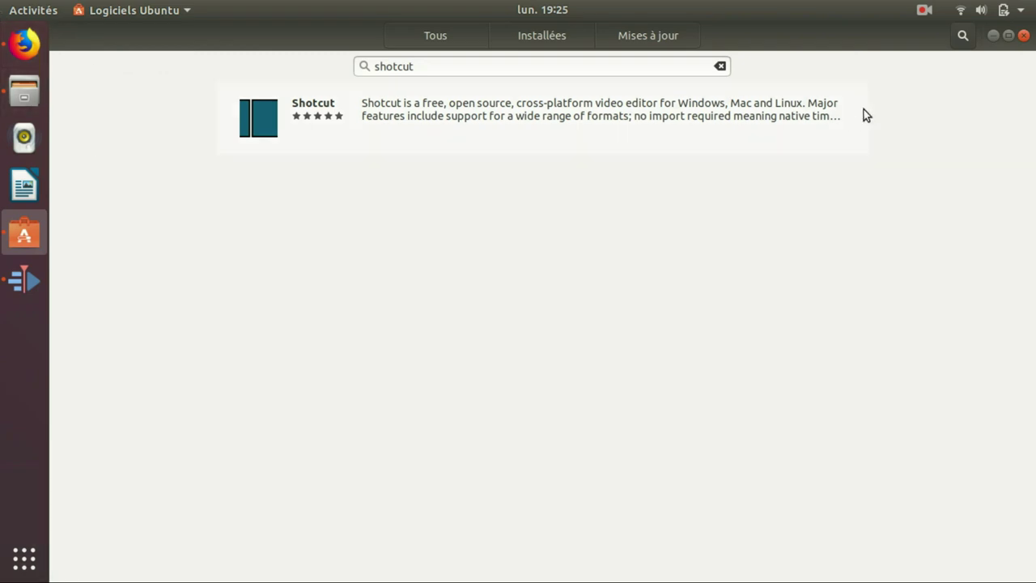
Minimize the Logiciels Ubuntu and Kdenlive windows, and browse both pages of the installed applications.
{"action": "left_click", "coordinate": [993, 36]}
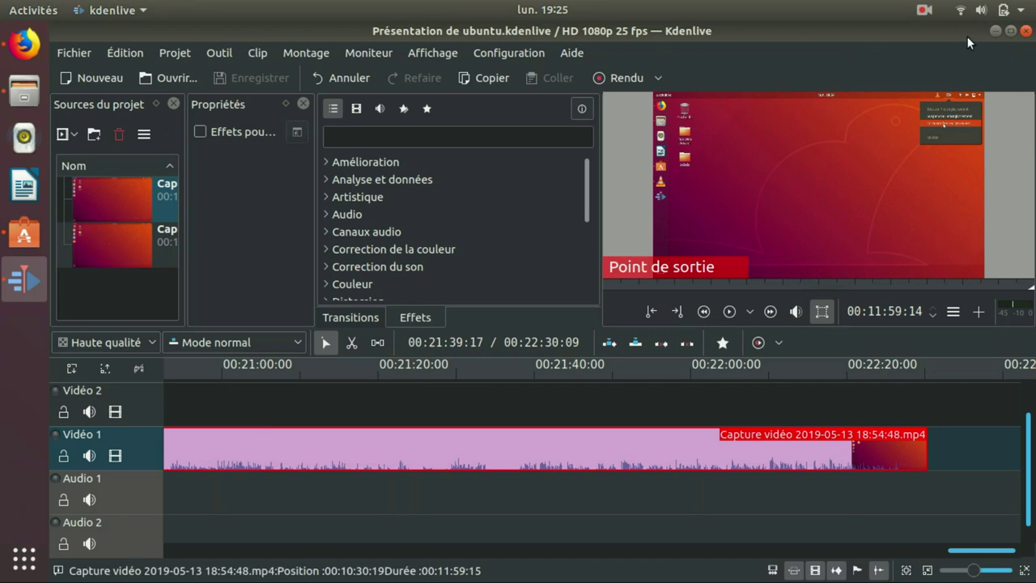
{"action": "left_click", "coordinate": [995, 30]}
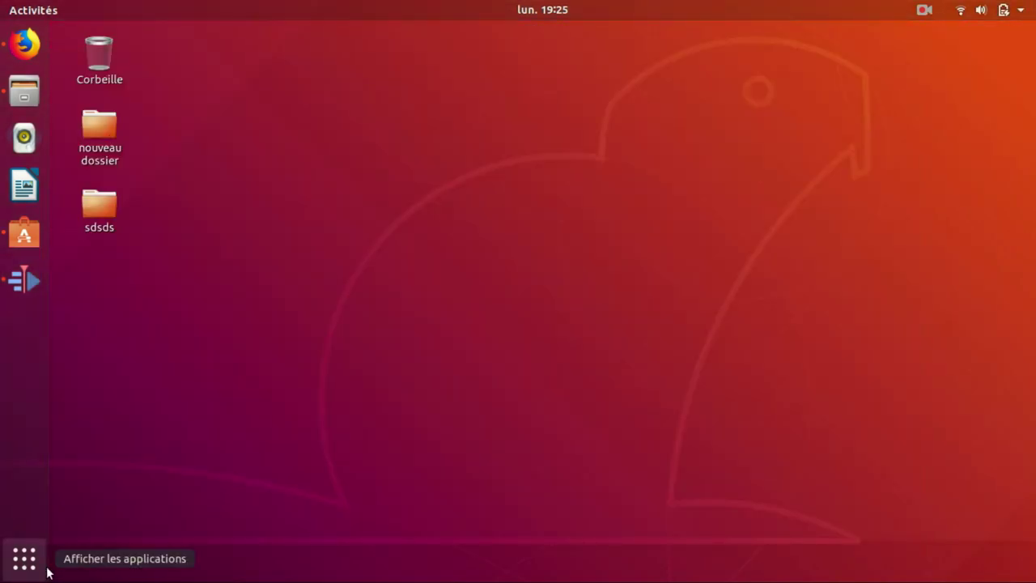
{"action": "key", "text": "super+a"}
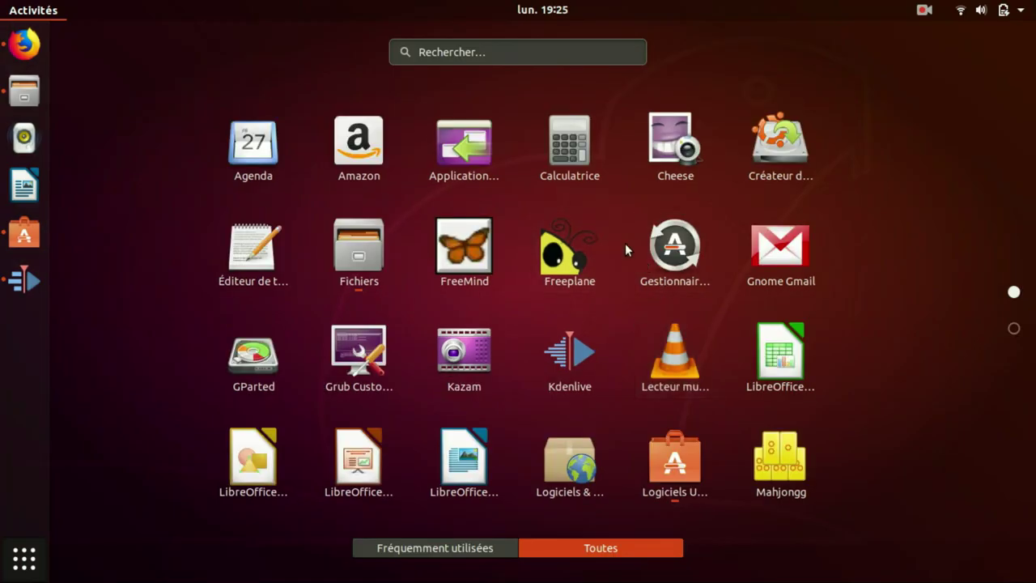
{"action": "scroll", "coordinate": [628, 247], "scroll_direction": "down", "scroll_amount": 1}
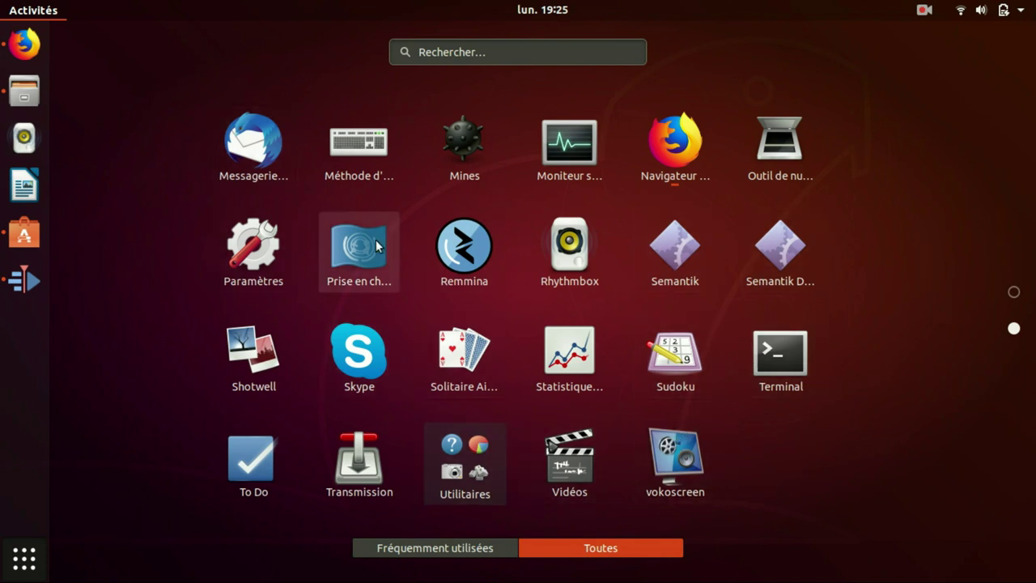
{"action": "scroll", "coordinate": [377, 241], "scroll_direction": "up", "scroll_amount": 1}
{"action": "scroll", "coordinate": [377, 241], "scroll_direction": "down", "scroll_amount": 1}
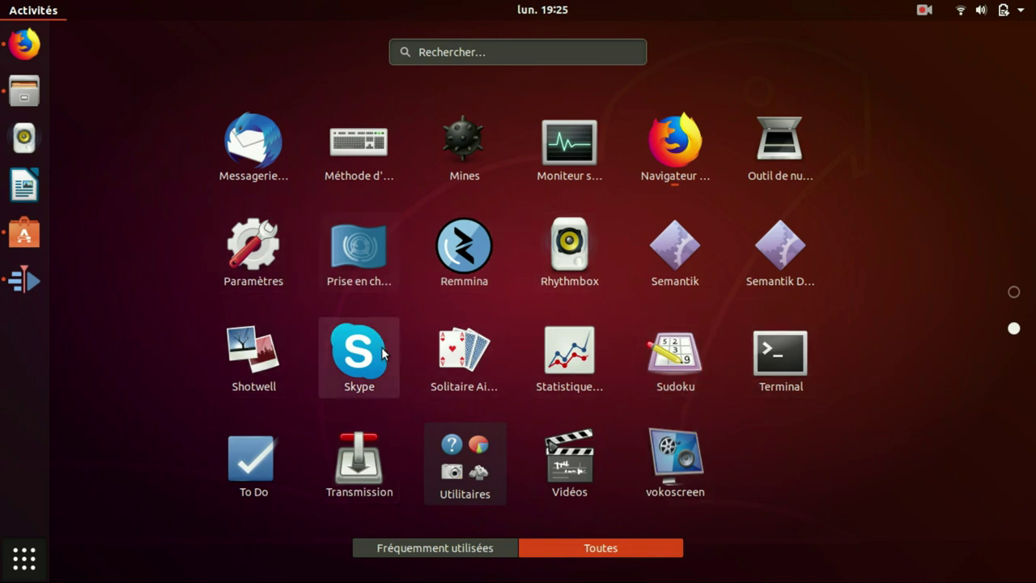
{"action": "scroll", "coordinate": [521, 427], "scroll_direction": "up", "scroll_amount": 1}
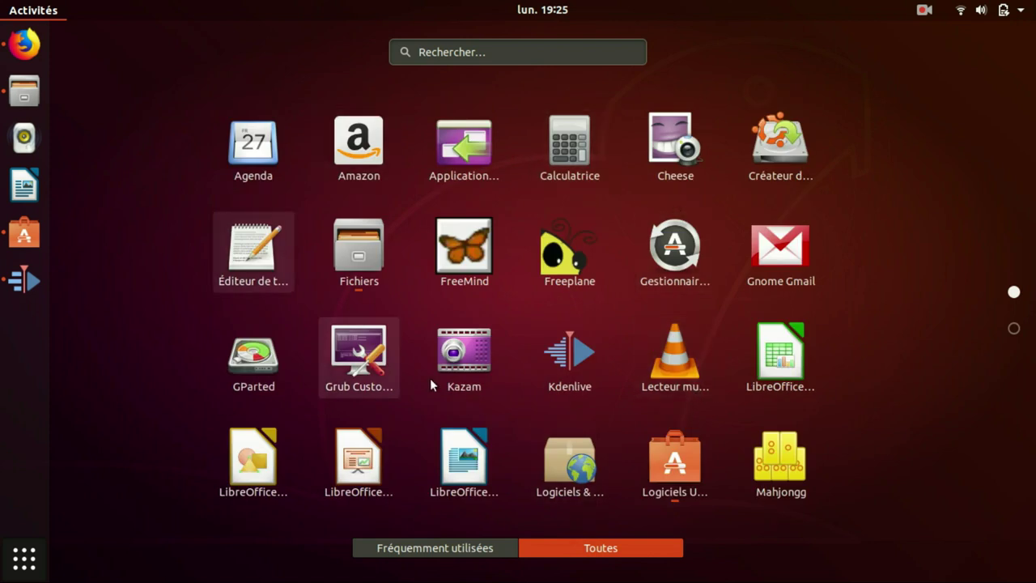
{"action": "scroll", "coordinate": [495, 320], "scroll_direction": "down", "scroll_amount": 1}
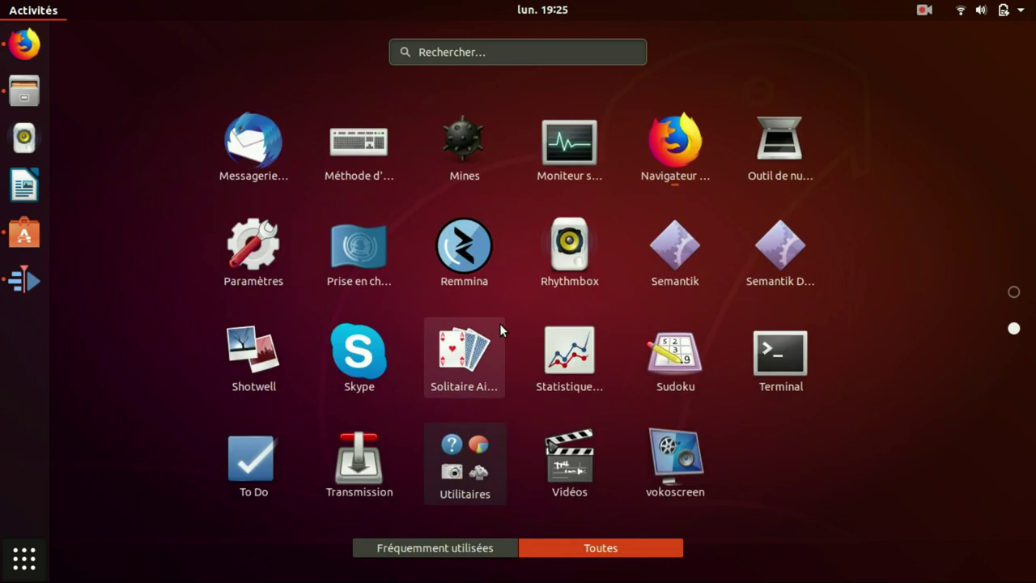
Launch vokoscreen, and review its screen capture options and the list of Pulse audio sources.
{"action": "left_click", "coordinate": [679, 489]}
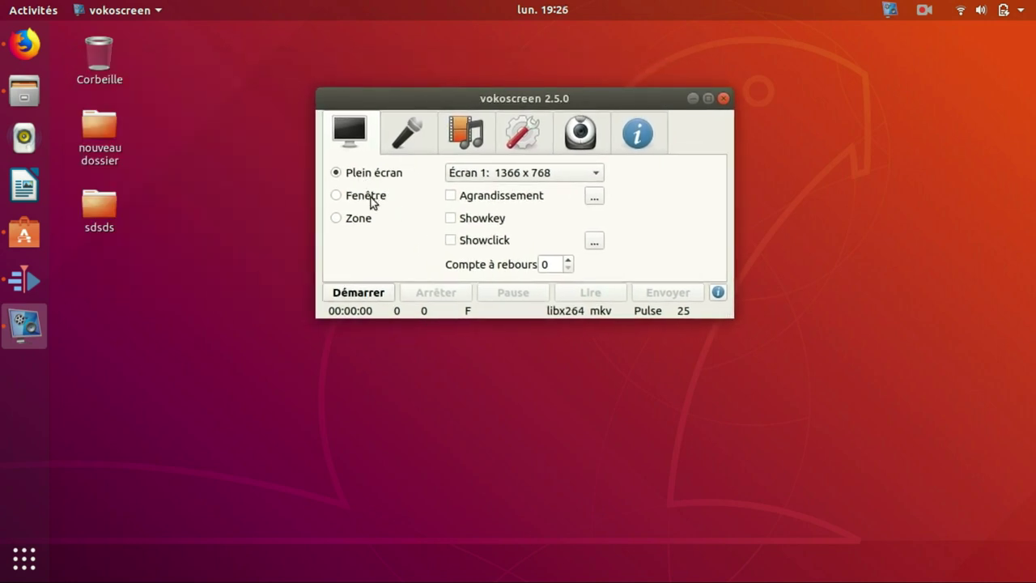
{"action": "left_click", "coordinate": [406, 139]}
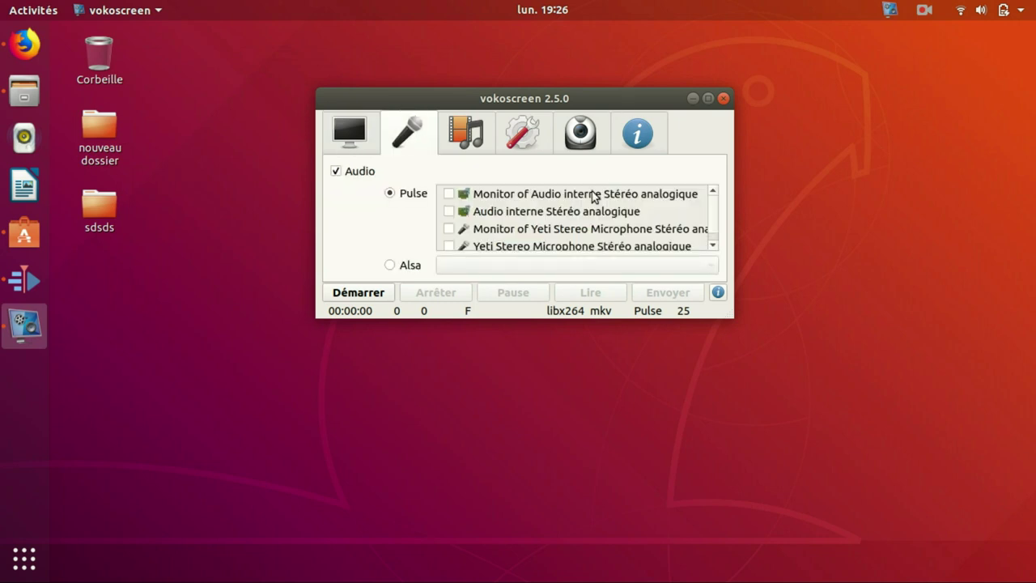
{"action": "scroll", "coordinate": [502, 225], "scroll_direction": "down", "scroll_amount": 1}
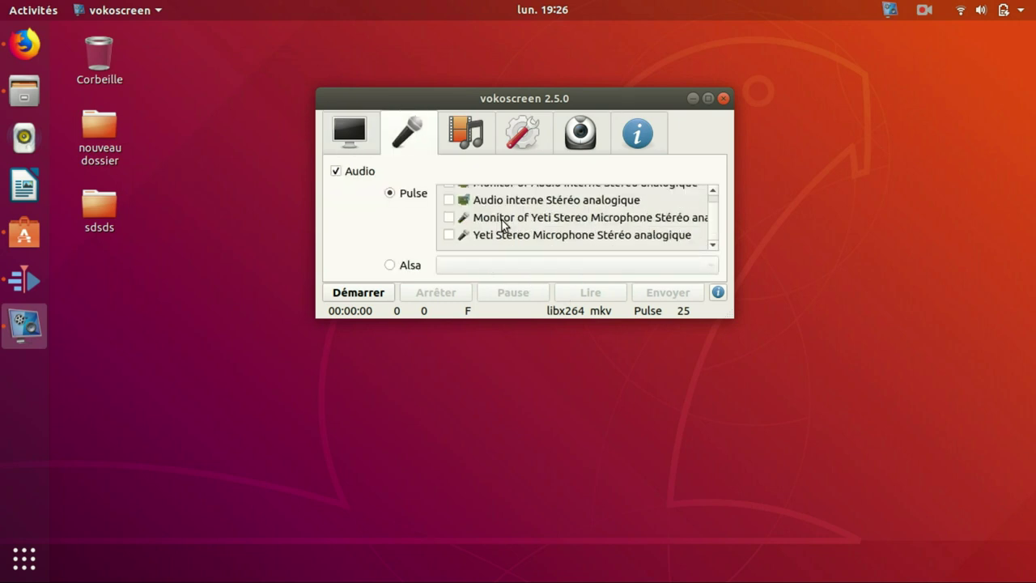
Review vokoscreen's webcam, information, video format, audio and screen settings pages, and close the program.
{"action": "left_click", "coordinate": [475, 144]}
{"action": "left_click", "coordinate": [559, 129]}
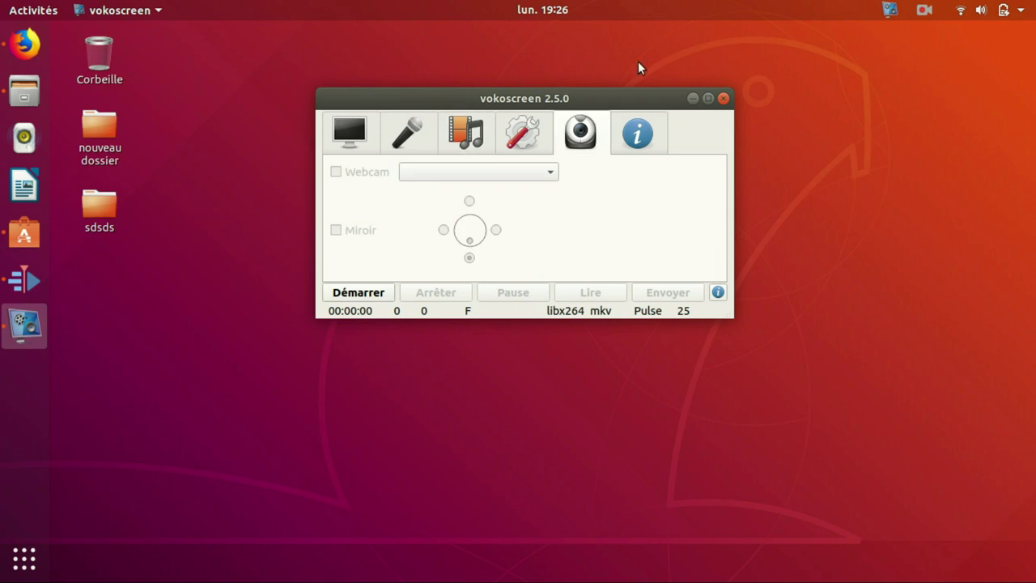
{"action": "left_click", "coordinate": [638, 139]}
{"action": "left_click", "coordinate": [580, 136]}
{"action": "left_click", "coordinate": [454, 121]}
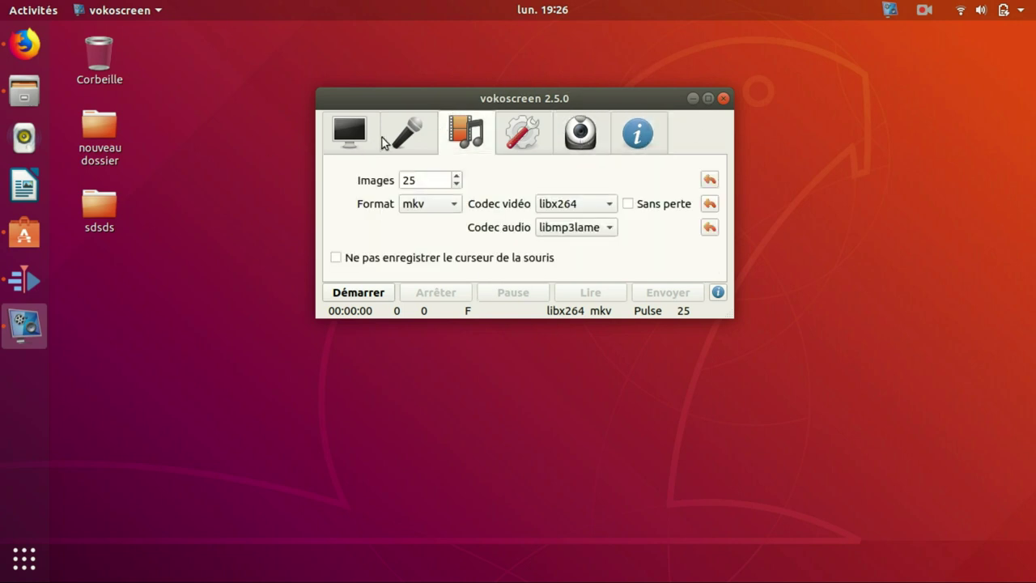
{"action": "left_click", "coordinate": [407, 139]}
{"action": "left_click", "coordinate": [287, 143]}
{"action": "left_click", "coordinate": [351, 142]}
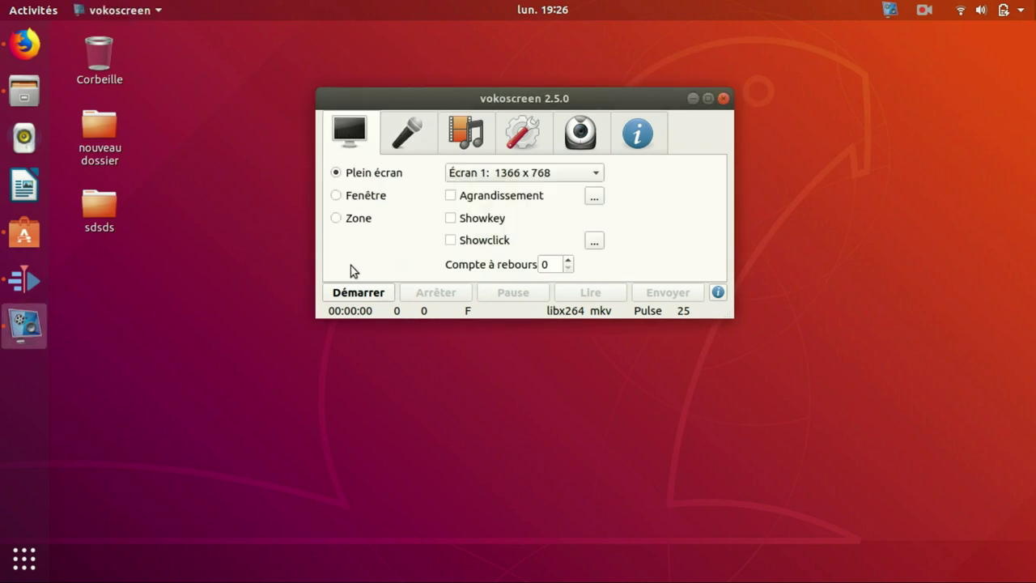
{"action": "left_click", "coordinate": [723, 99]}
Show all installed applications again, check the second page, and return to the first page.
{"action": "left_click", "coordinate": [24, 558]}
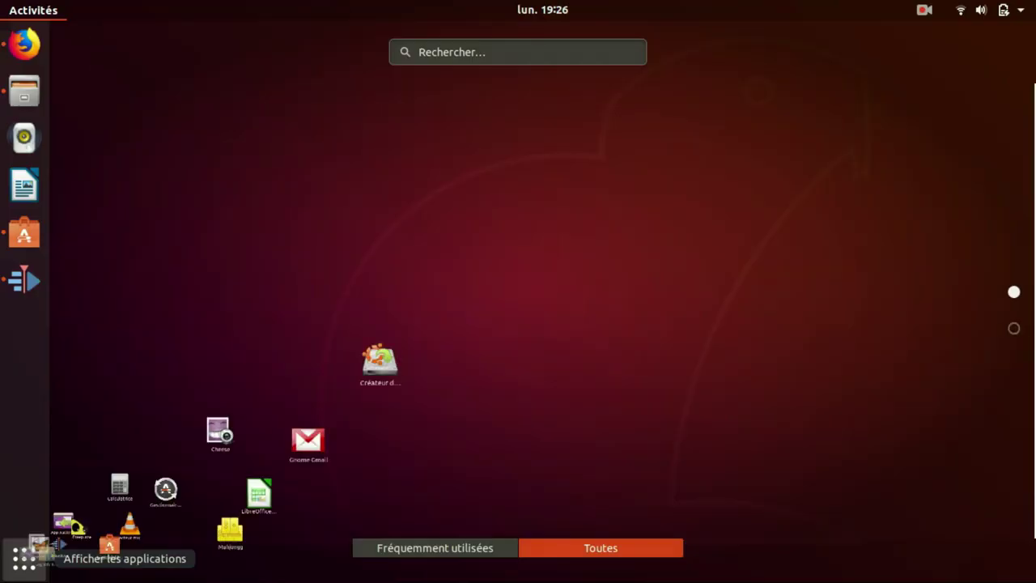
{"action": "scroll", "coordinate": [682, 433], "scroll_direction": "down", "scroll_amount": 1}
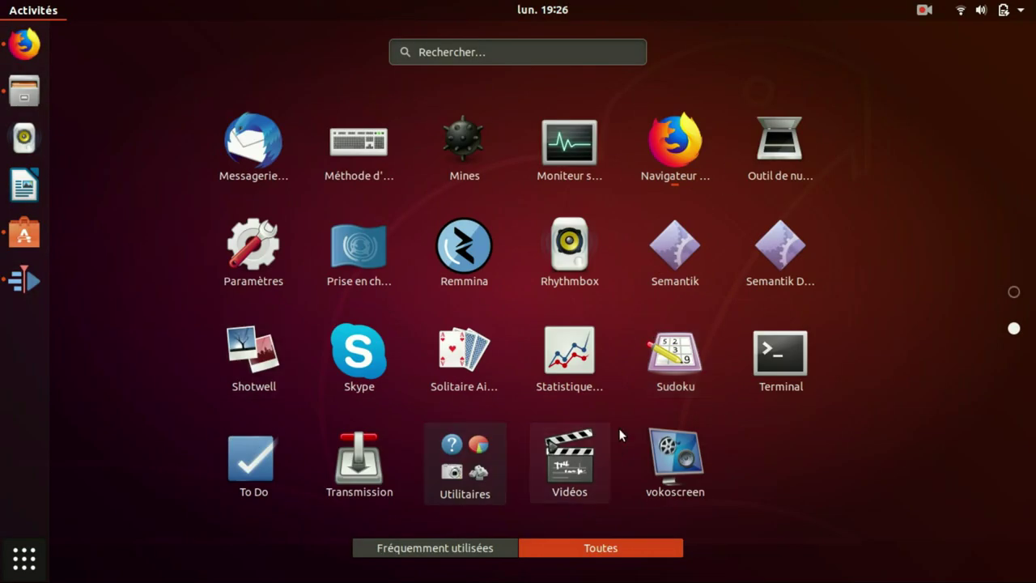
{"action": "scroll", "coordinate": [391, 375], "scroll_direction": "up", "scroll_amount": 1}
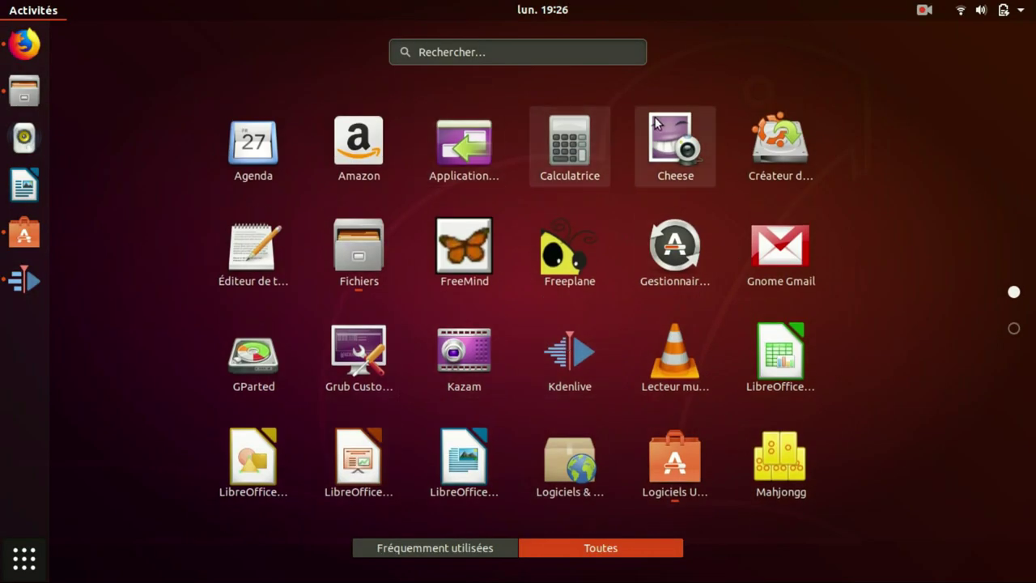
View the contents of the Utilitaires folder on the second page of installed applications, and close the folder.
{"action": "scroll", "coordinate": [865, 169], "scroll_direction": "down", "scroll_amount": 1}
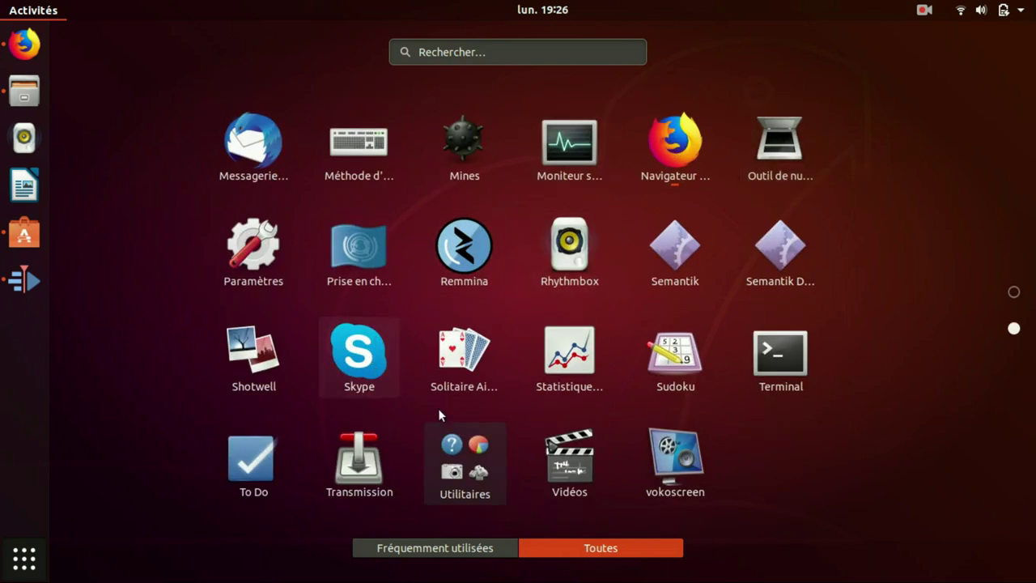
{"action": "left_click", "coordinate": [466, 473]}
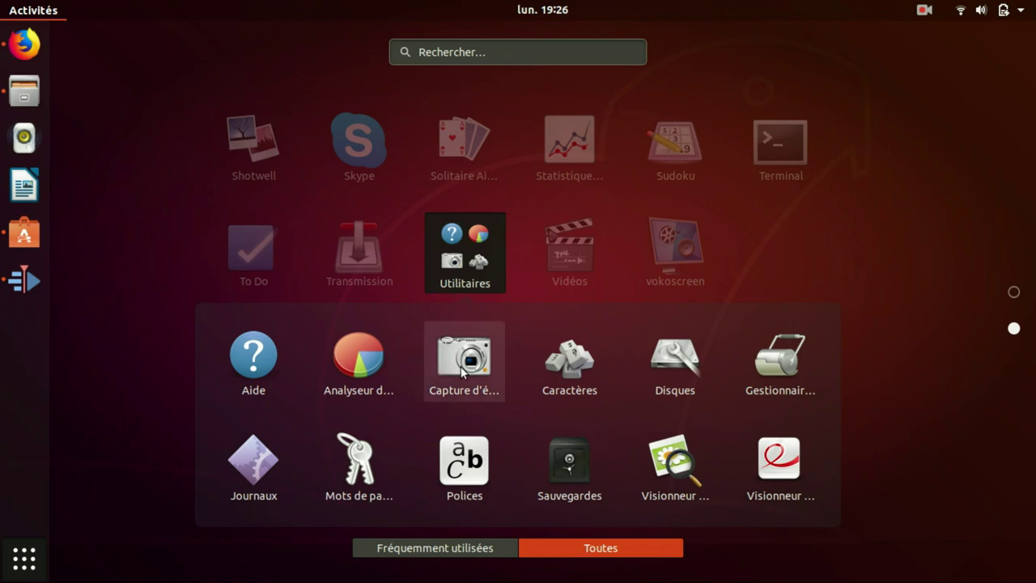
{"action": "left_click", "coordinate": [940, 229]}
{"action": "scroll", "coordinate": [773, 348], "scroll_direction": "up", "scroll_amount": 1}
{"action": "scroll", "coordinate": [716, 324], "scroll_direction": "down", "scroll_amount": 1}
Launch Moniteur système, and review the process list, a dbus-daemon process's priority options, the resource histories and the file systems.
{"action": "left_click", "coordinate": [569, 146]}
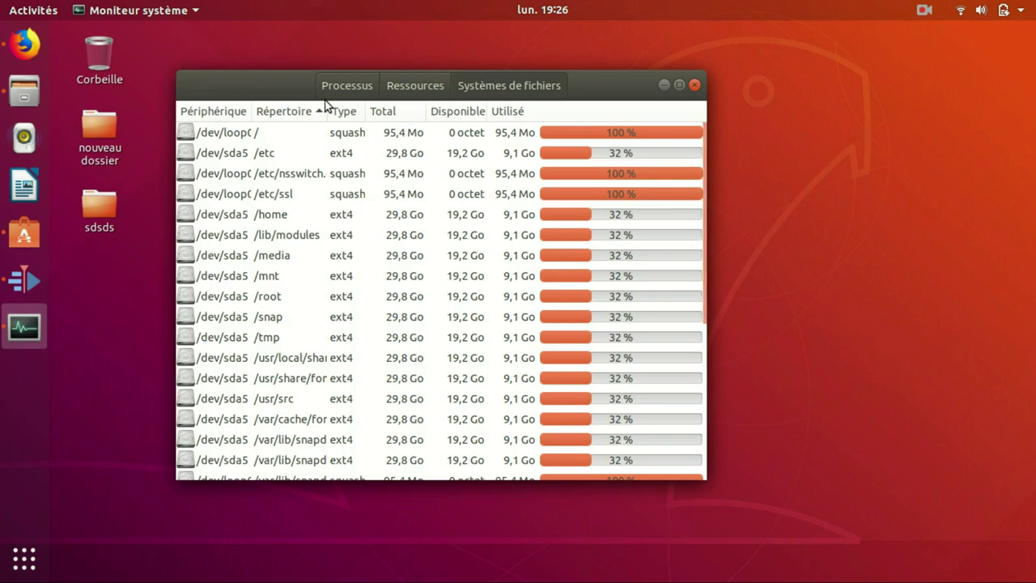
{"action": "left_click", "coordinate": [350, 87]}
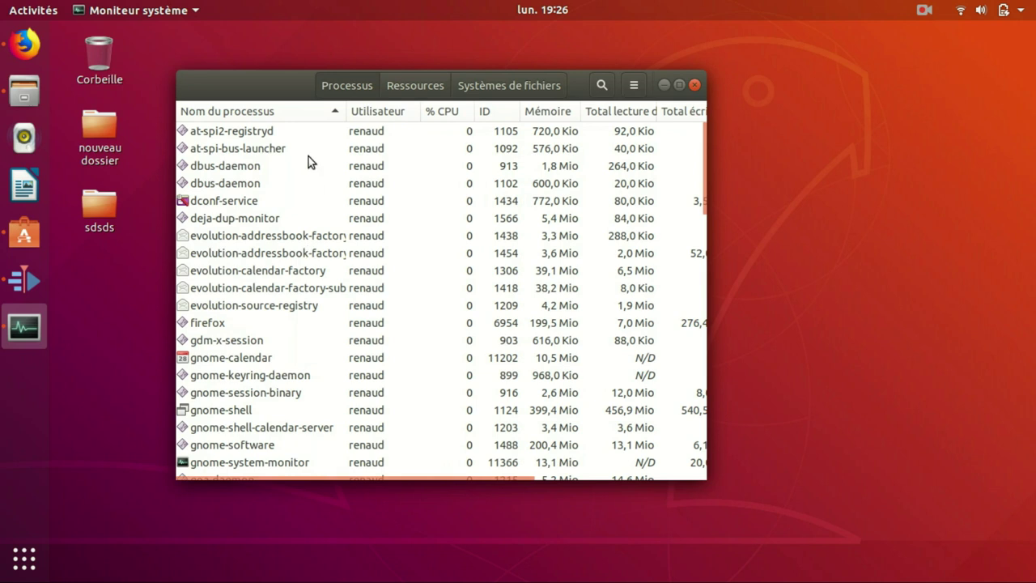
{"action": "left_click", "coordinate": [239, 181]}
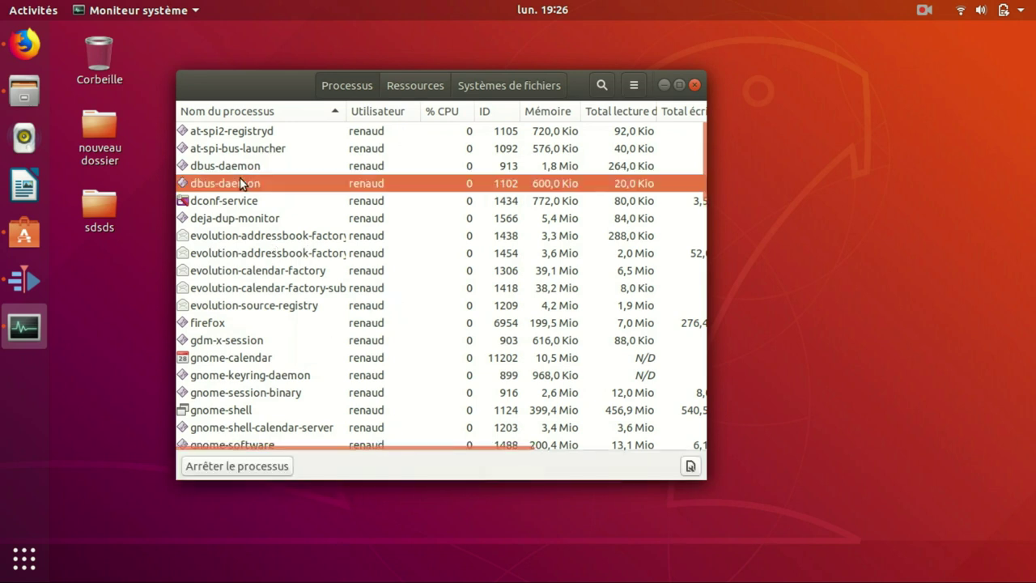
{"action": "right_click", "coordinate": [239, 181]}
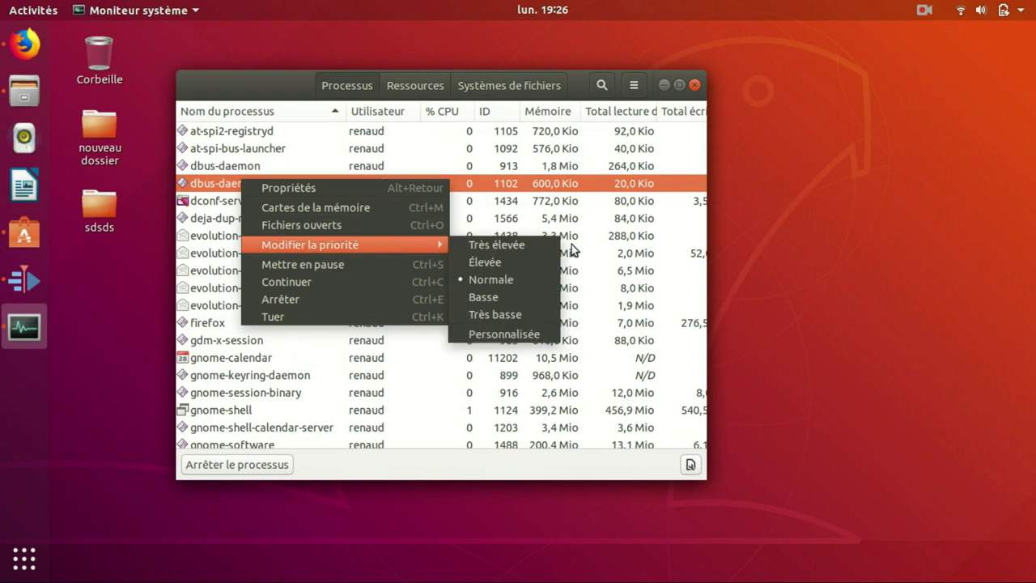
{"action": "left_click", "coordinate": [335, 427]}
{"action": "left_click", "coordinate": [415, 86]}
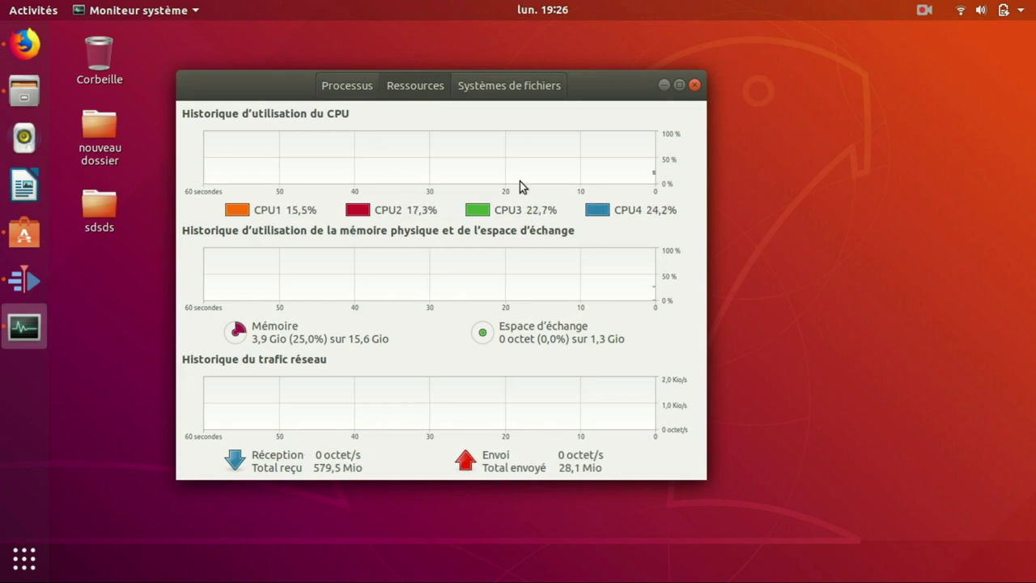
{"action": "left_click", "coordinate": [526, 89]}
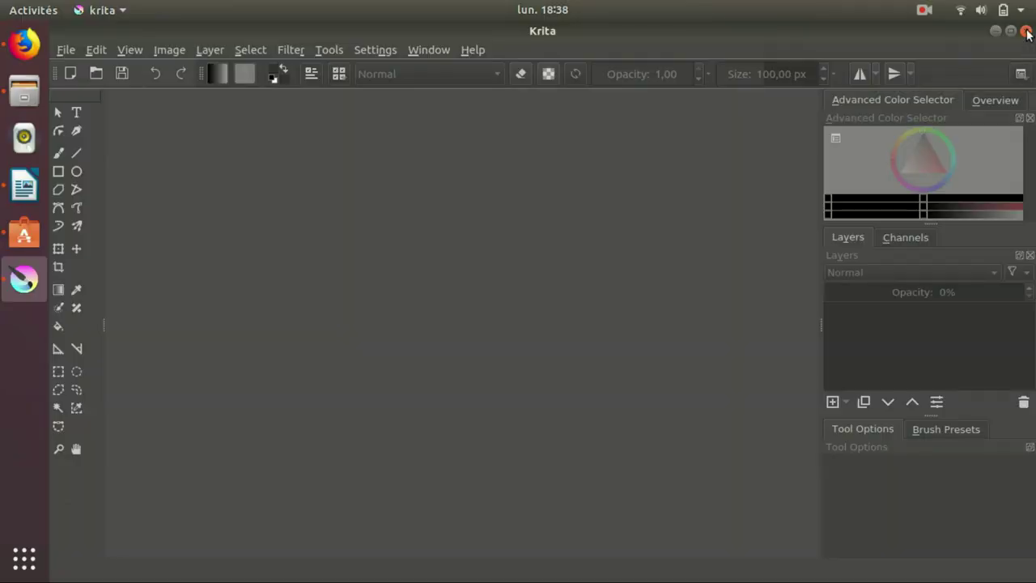
Close Krita, and switch to Logiciels Ubuntu to browse the list of installed software.
{"action": "left_click", "coordinate": [1026, 30]}
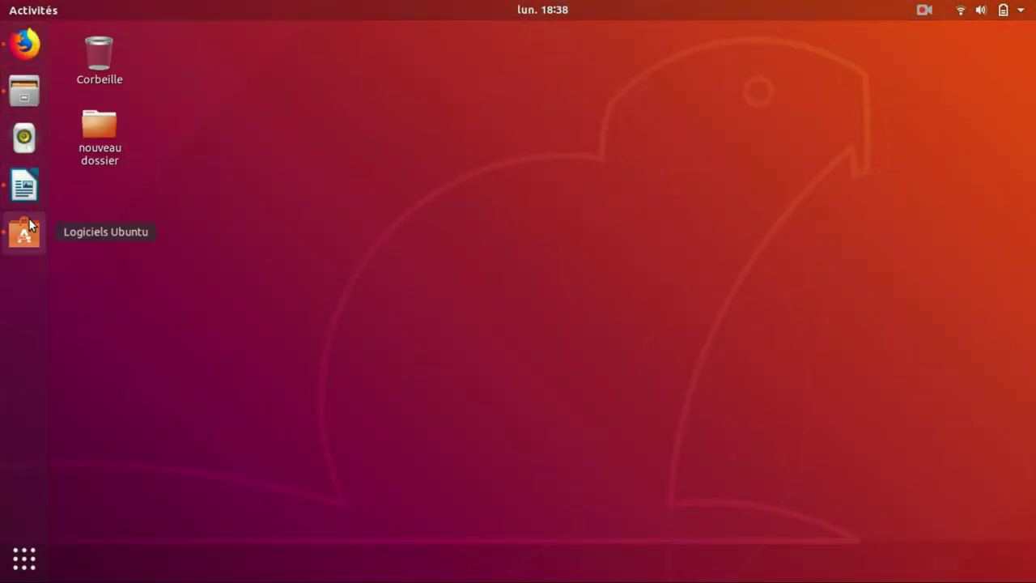
{"action": "left_click", "coordinate": [24, 234]}
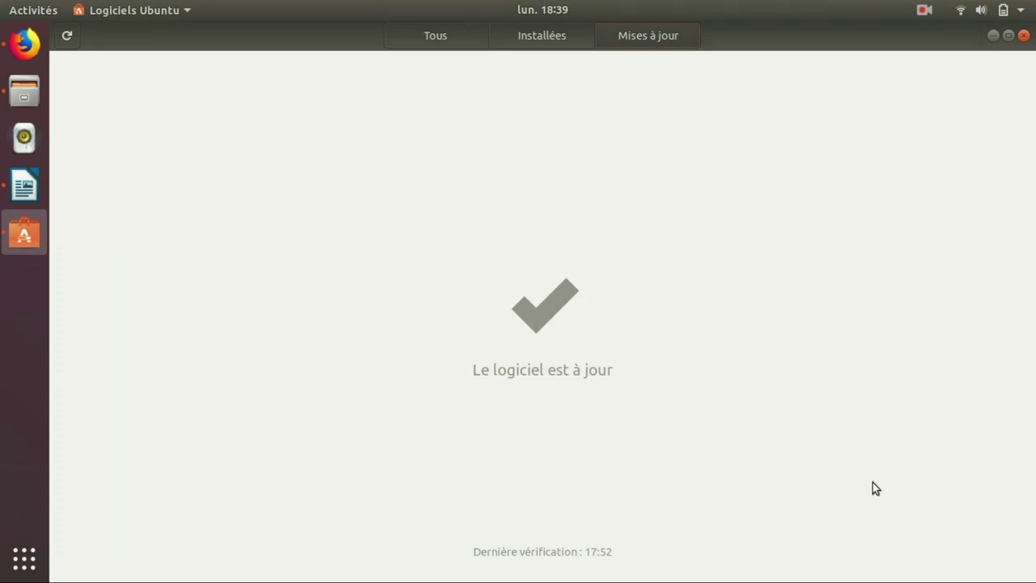
{"action": "left_click", "coordinate": [543, 35]}
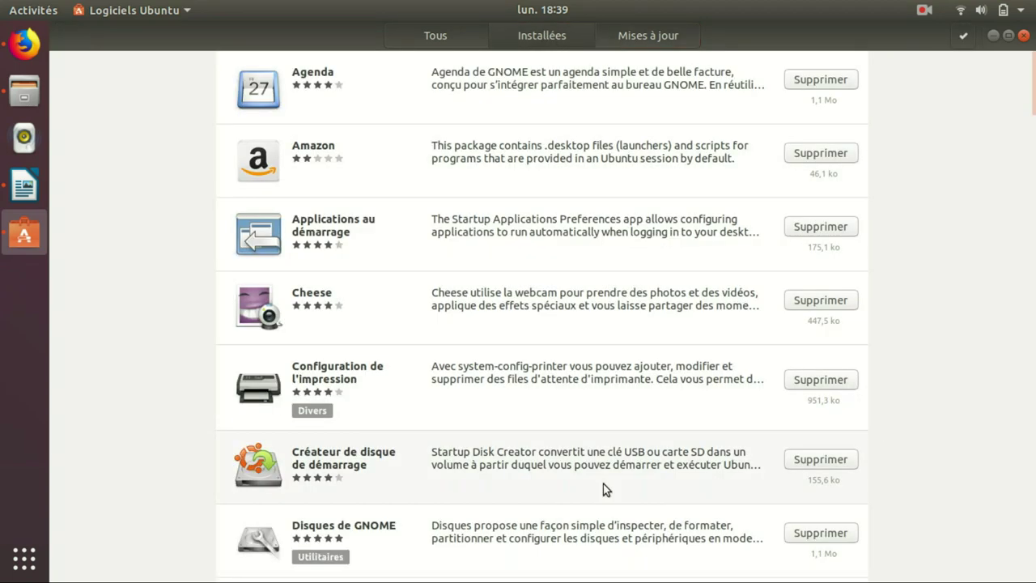
{"action": "scroll", "coordinate": [735, 428], "scroll_direction": "down", "scroll_amount": 5}
{"action": "scroll", "coordinate": [737, 427], "scroll_direction": "down", "scroll_amount": 6}
{"action": "scroll", "coordinate": [735, 419], "scroll_direction": "down", "scroll_amount": 20}
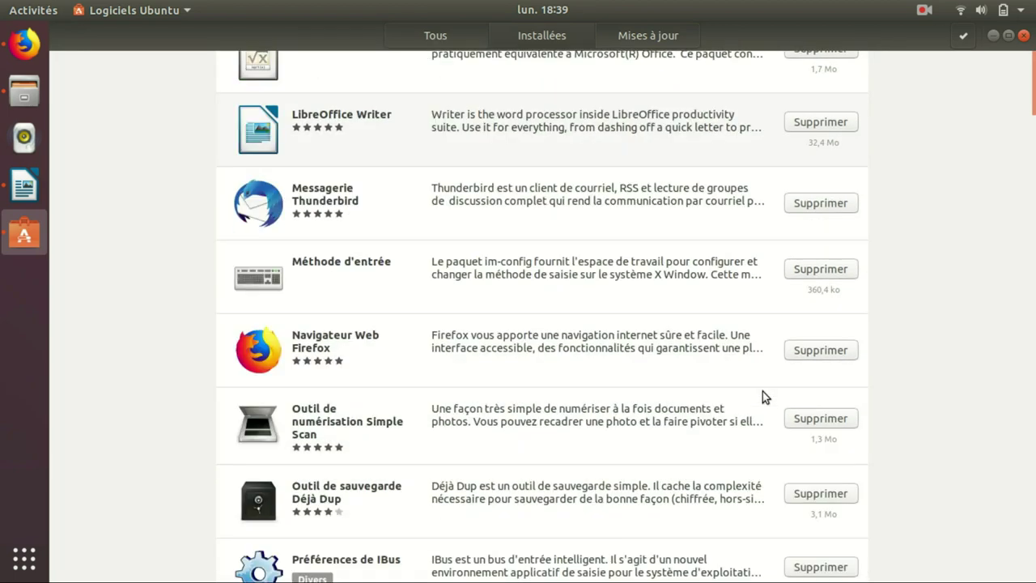
{"action": "scroll", "coordinate": [765, 391], "scroll_direction": "down", "scroll_amount": 10}
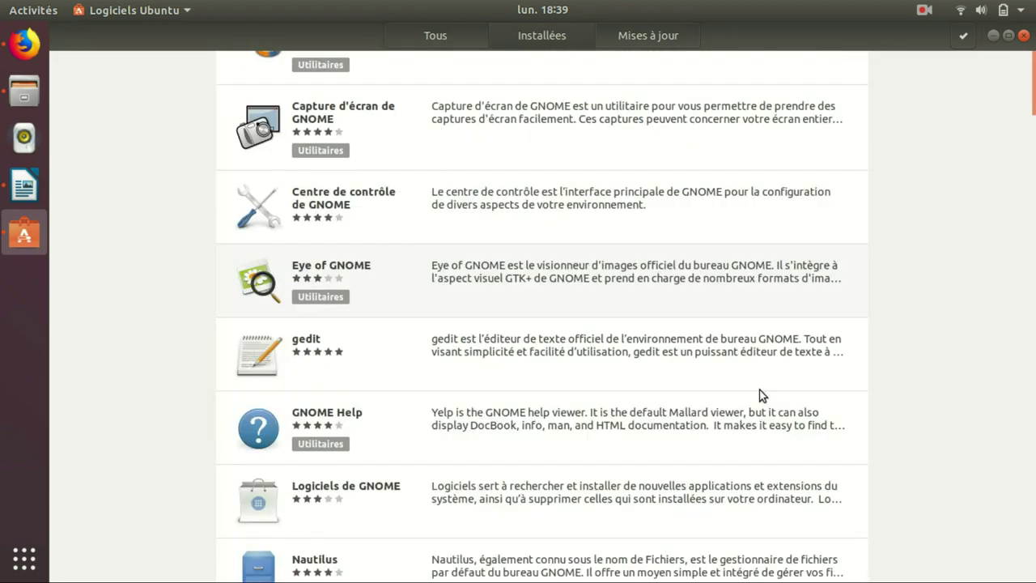
{"action": "scroll", "coordinate": [979, 391], "scroll_direction": "up", "scroll_amount": 20}
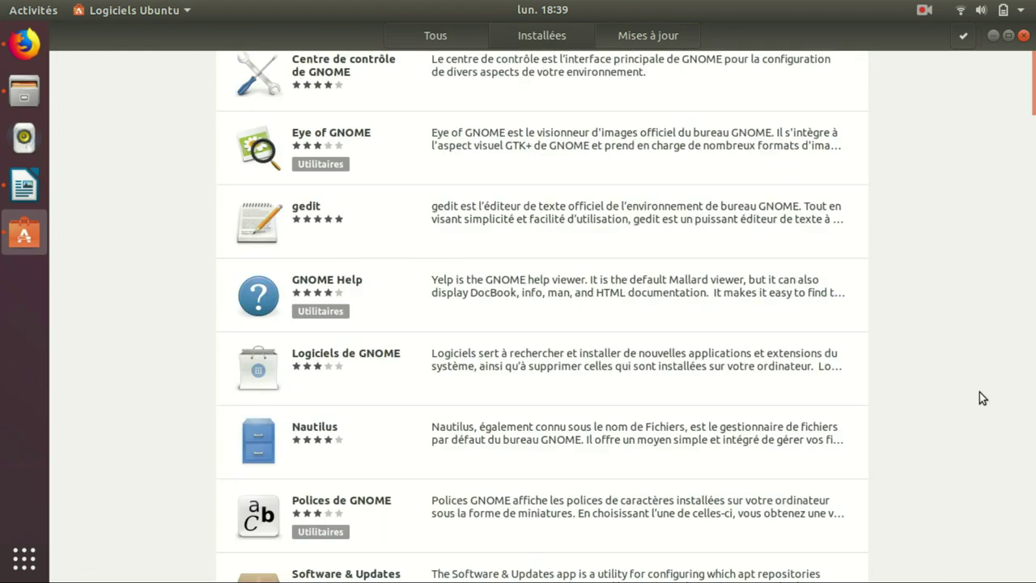
{"action": "scroll", "coordinate": [972, 223], "scroll_direction": "up", "scroll_amount": 20}
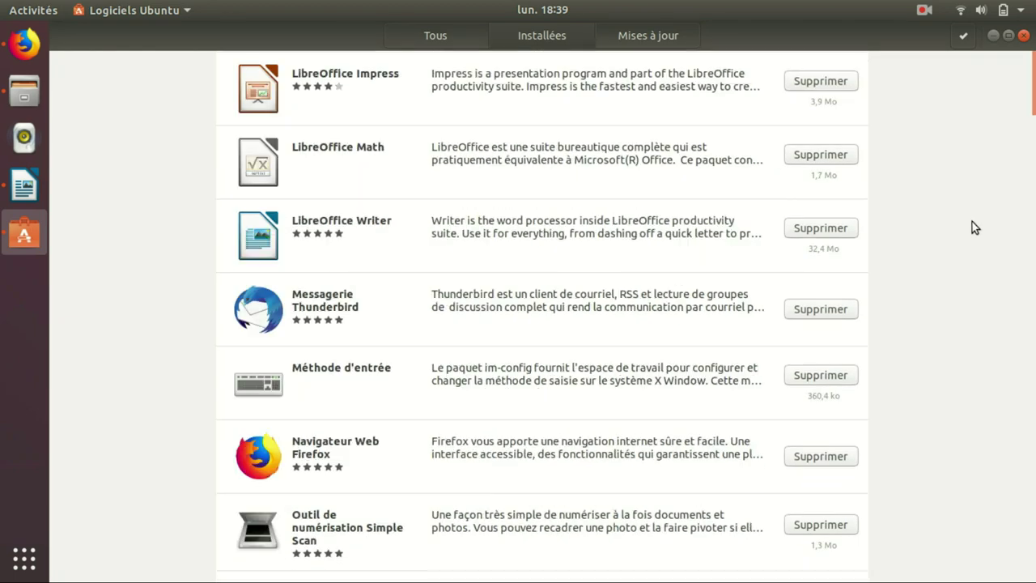
Search the full software catalogue for "krita", and open the details of the entry marked as installed.
{"action": "left_click", "coordinate": [439, 38]}
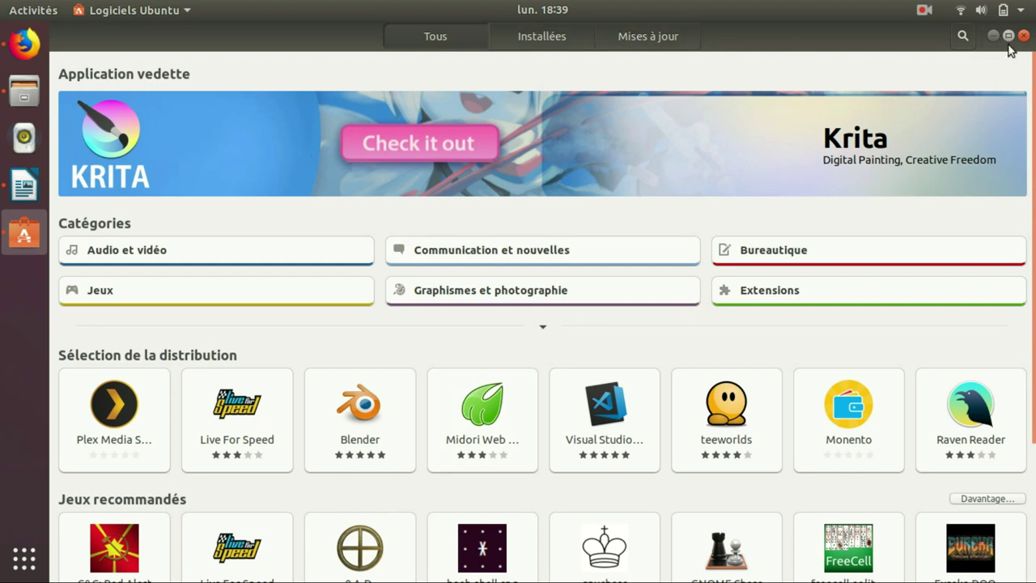
{"action": "left_click", "coordinate": [963, 36]}
{"action": "type", "text": "krita"}
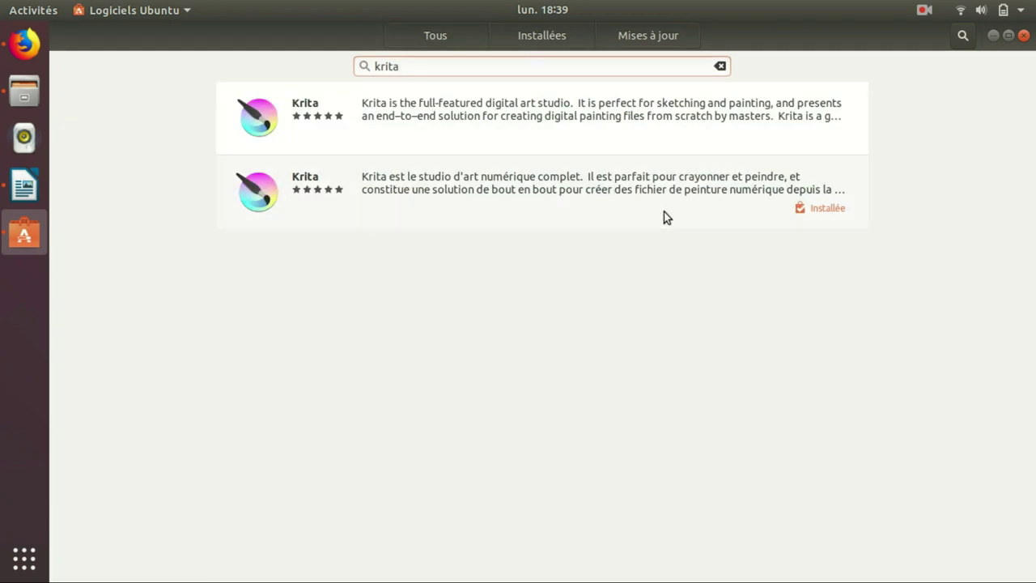
{"action": "left_click", "coordinate": [664, 212]}
Uninstall Krita, confirming the removal and authenticating with the account password.
{"action": "left_click", "coordinate": [367, 152]}
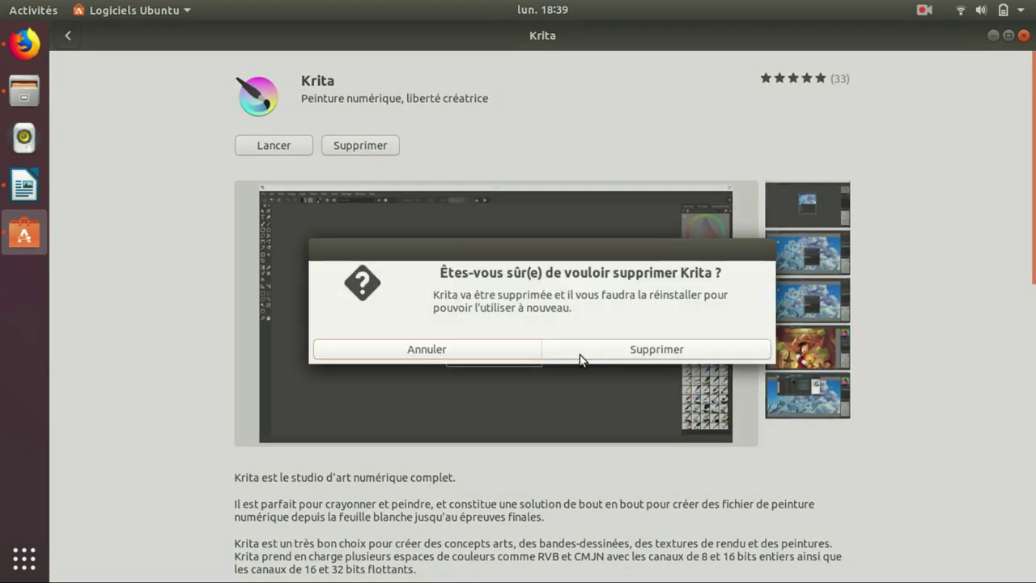
{"action": "left_click", "coordinate": [709, 350]}
{"action": "type", "text": "******"}
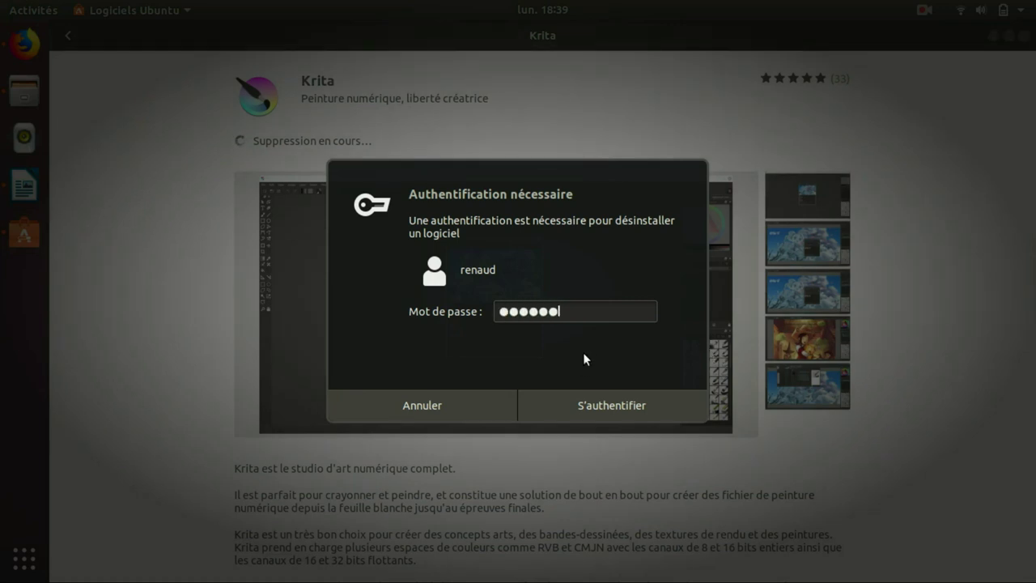
{"action": "key", "text": "Return"}
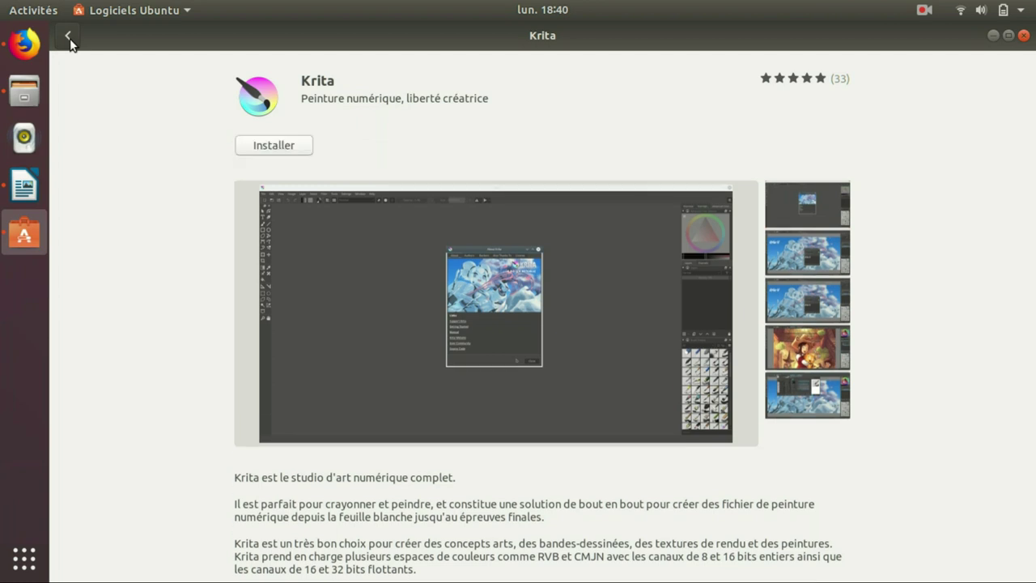
Return to the full software catalogue, browse the Jeux category through to its end, and go back to the catalogue's home page.
{"action": "left_click", "coordinate": [69, 37]}
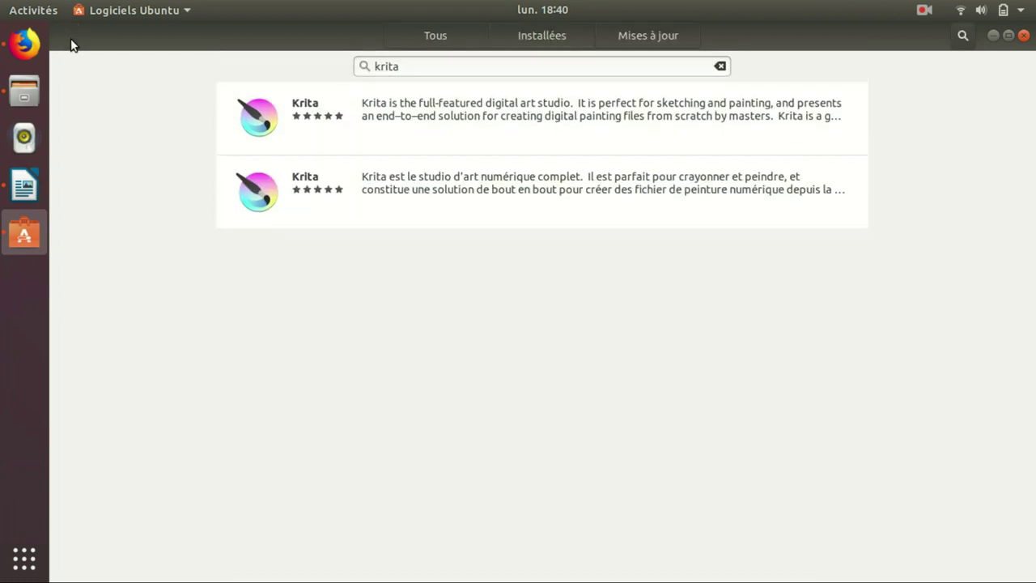
{"action": "left_click", "coordinate": [443, 40]}
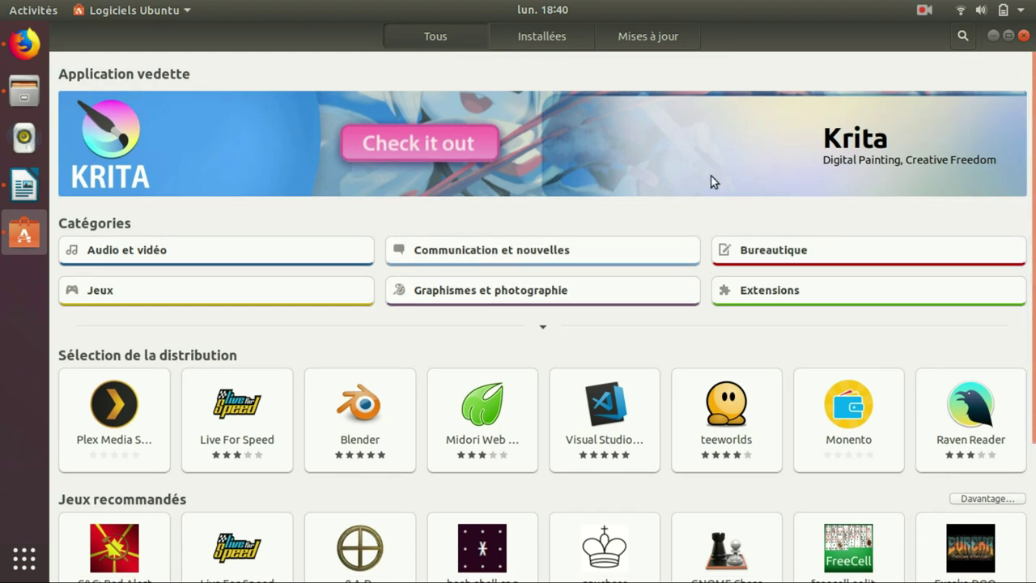
{"action": "scroll", "coordinate": [402, 205], "scroll_direction": "down", "scroll_amount": 2}
{"action": "left_click", "coordinate": [176, 234]}
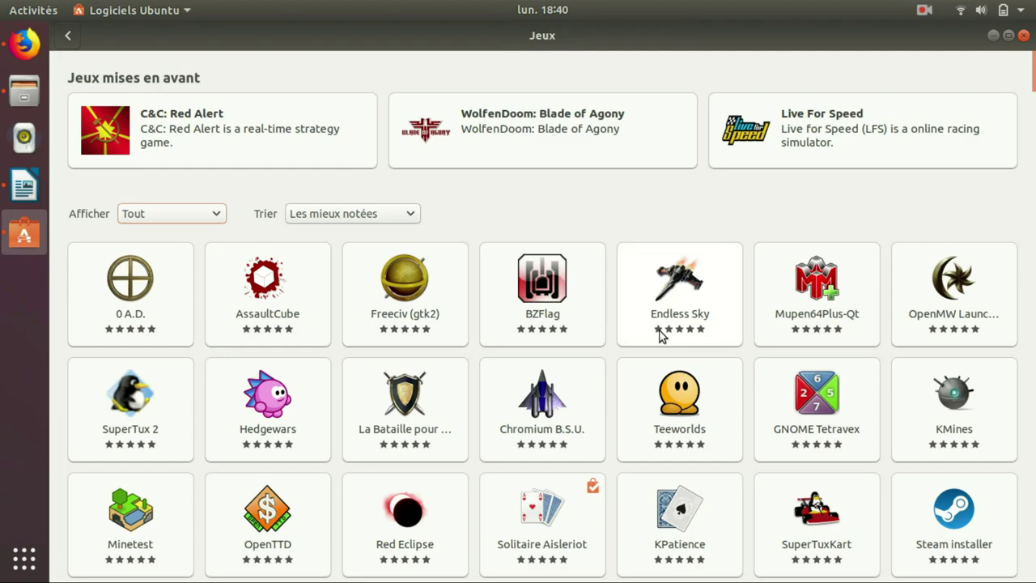
{"action": "scroll", "coordinate": [508, 298], "scroll_direction": "down", "scroll_amount": 2}
{"action": "scroll", "coordinate": [530, 271], "scroll_direction": "down", "scroll_amount": 20}
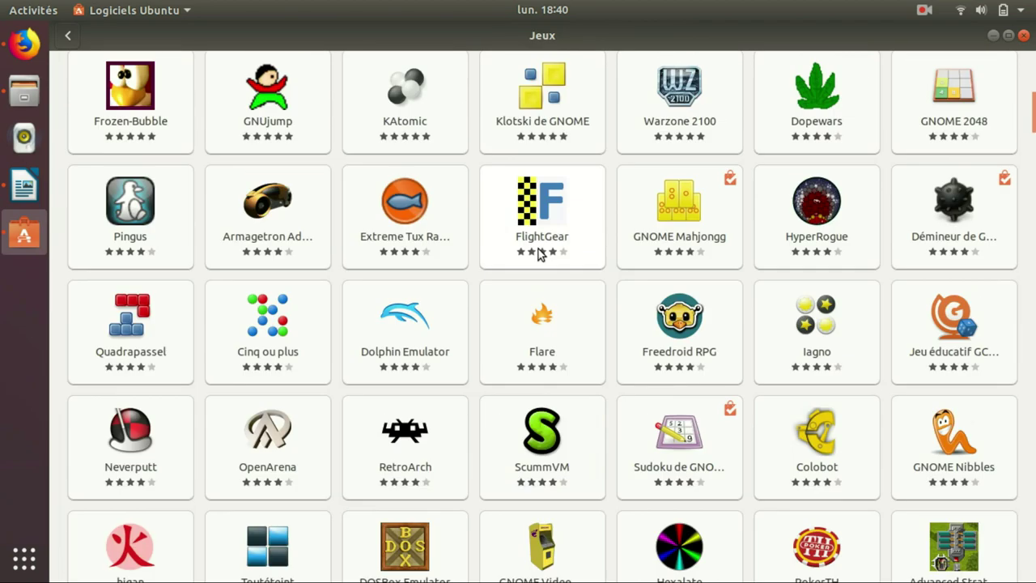
{"action": "scroll", "coordinate": [932, 288], "scroll_direction": "down", "scroll_amount": 5}
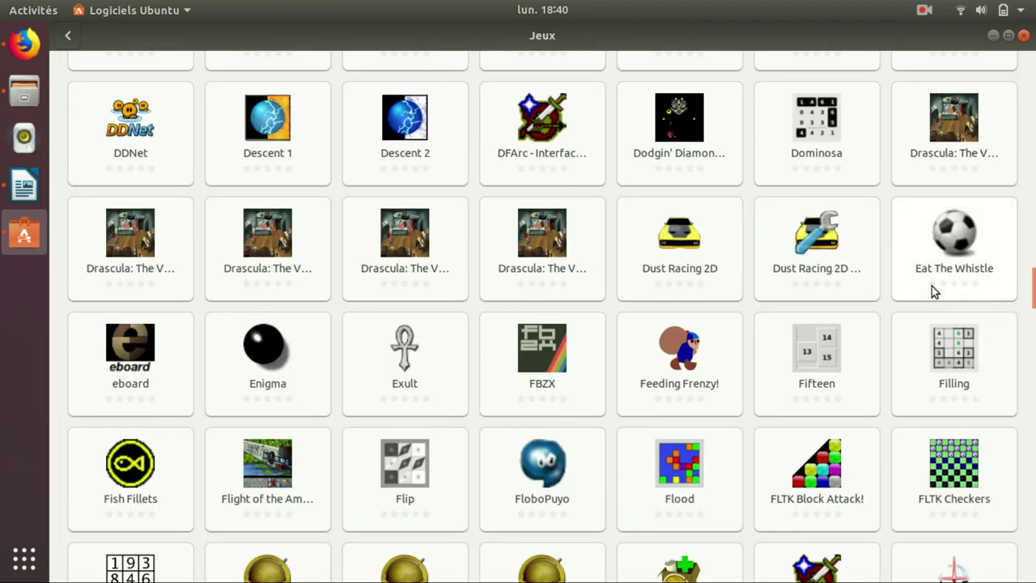
{"action": "left_click_drag", "start_coordinate": [1032, 255], "coordinate": [1033, 566]}
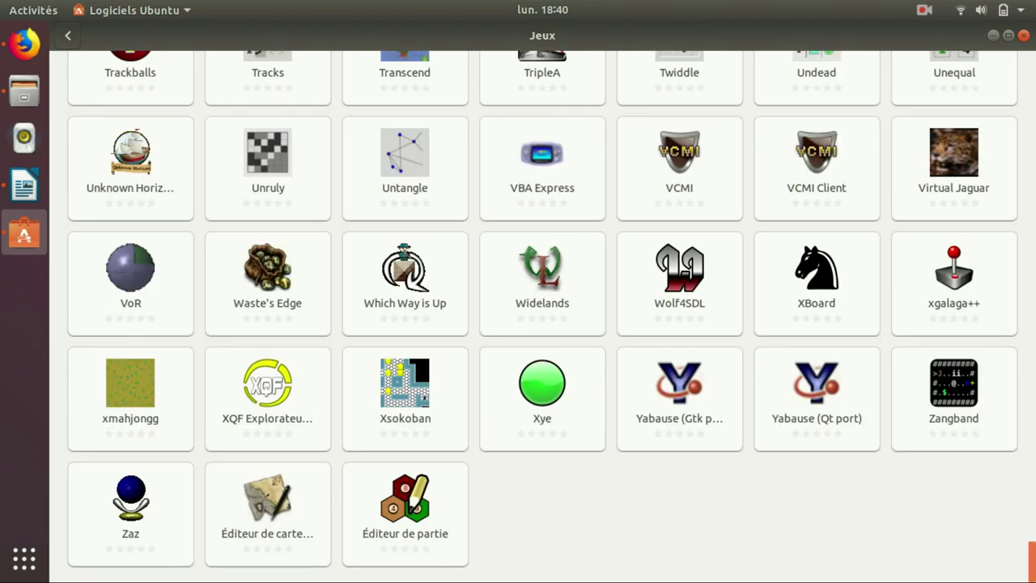
{"action": "left_click_drag", "start_coordinate": [1032, 566], "coordinate": [1033, 57]}
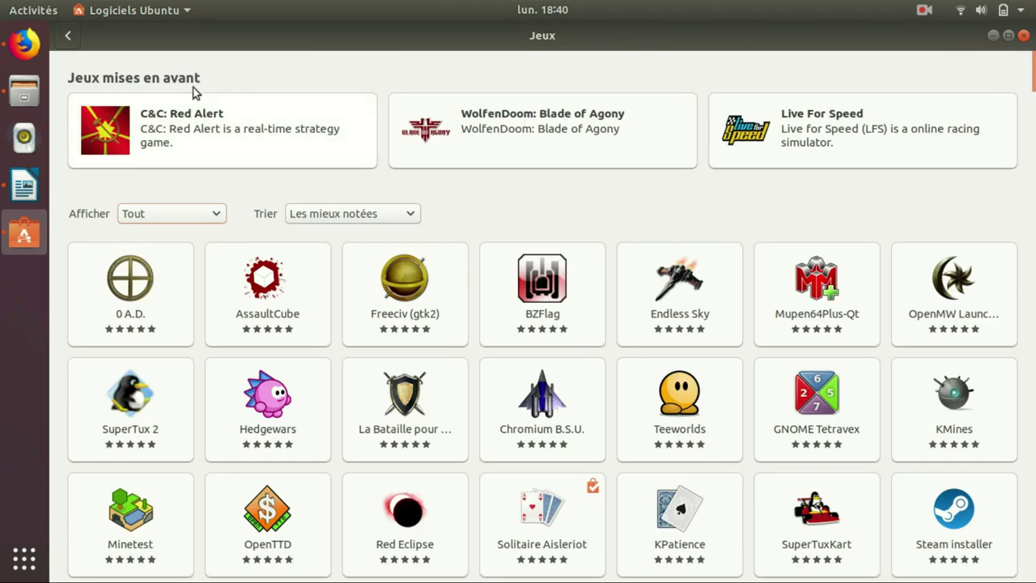
{"action": "left_click", "coordinate": [66, 45]}
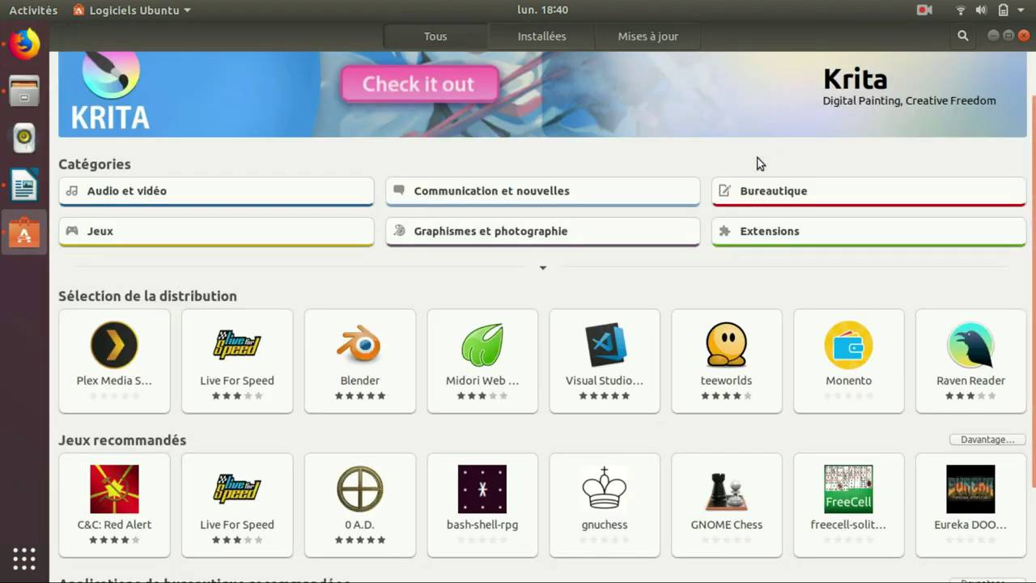
{"action": "scroll", "coordinate": [759, 163], "scroll_direction": "up", "scroll_amount": 2}
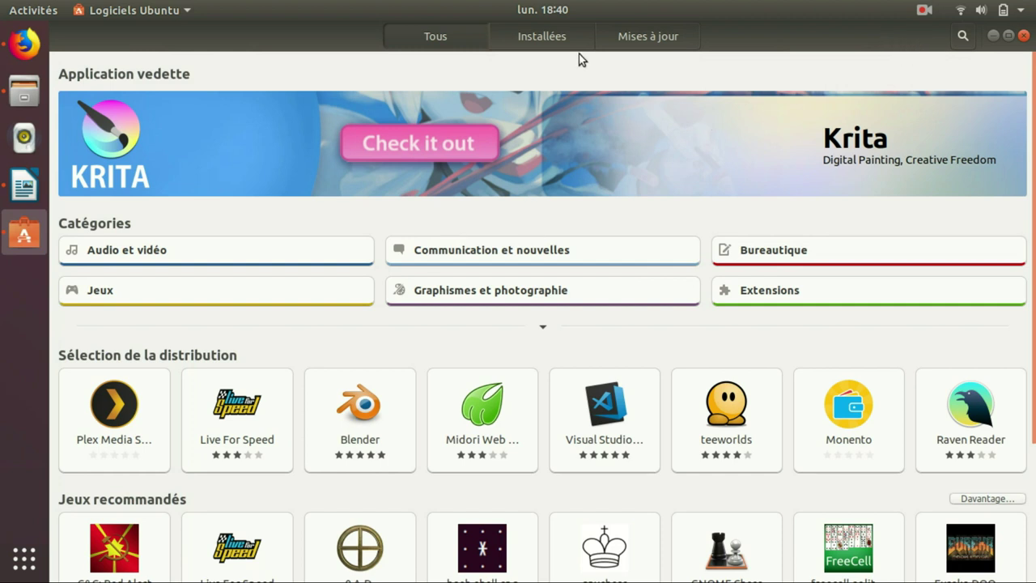
Search the software catalogue for "wine", and look through the results for the Wine entry.
{"action": "left_click", "coordinate": [961, 35]}
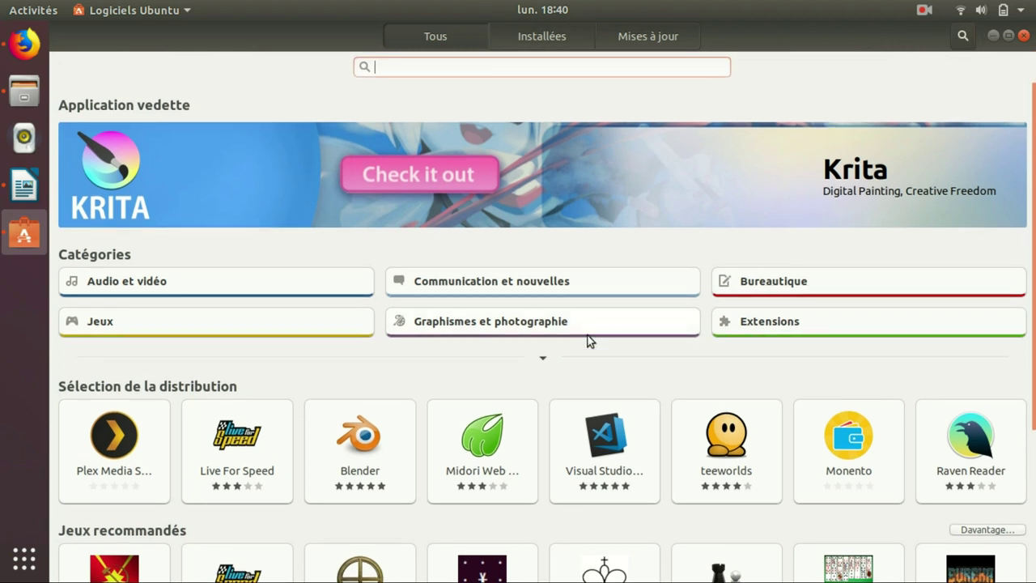
{"action": "type", "text": "wine"}
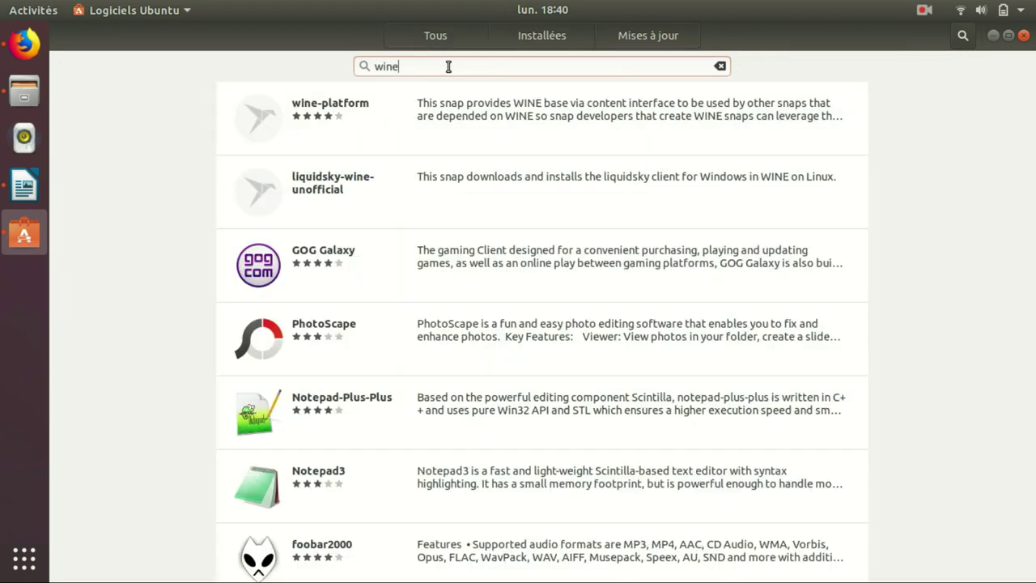
{"action": "triple_click", "coordinate": [446, 66]}
{"action": "scroll", "coordinate": [397, 405], "scroll_direction": "down", "scroll_amount": 10}
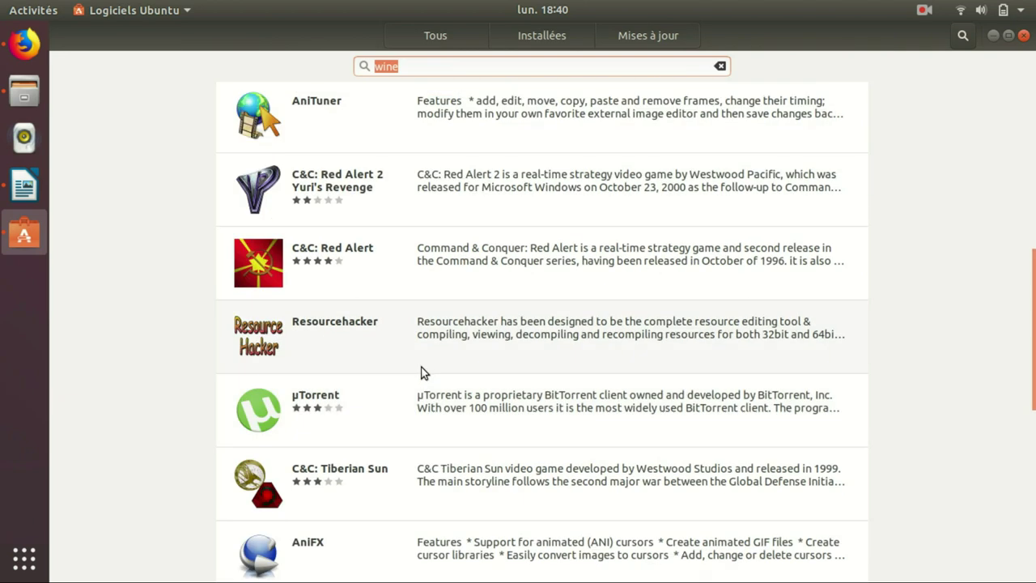
{"action": "scroll", "coordinate": [409, 360], "scroll_direction": "down", "scroll_amount": 3}
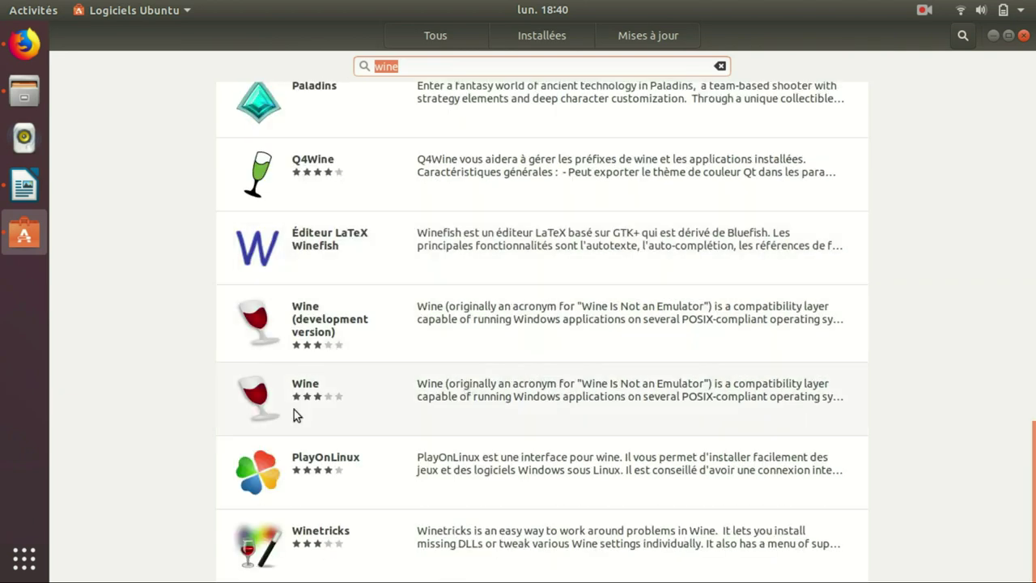
Review the details page of the stable Wine entry, and return to the catalogue's home page.
{"action": "left_click", "coordinate": [439, 396]}
{"action": "scroll", "coordinate": [523, 476], "scroll_direction": "down", "scroll_amount": 10}
{"action": "scroll", "coordinate": [532, 457], "scroll_direction": "up", "scroll_amount": 9}
{"action": "scroll", "coordinate": [531, 455], "scroll_direction": "up", "scroll_amount": 2}
{"action": "left_click", "coordinate": [68, 34]}
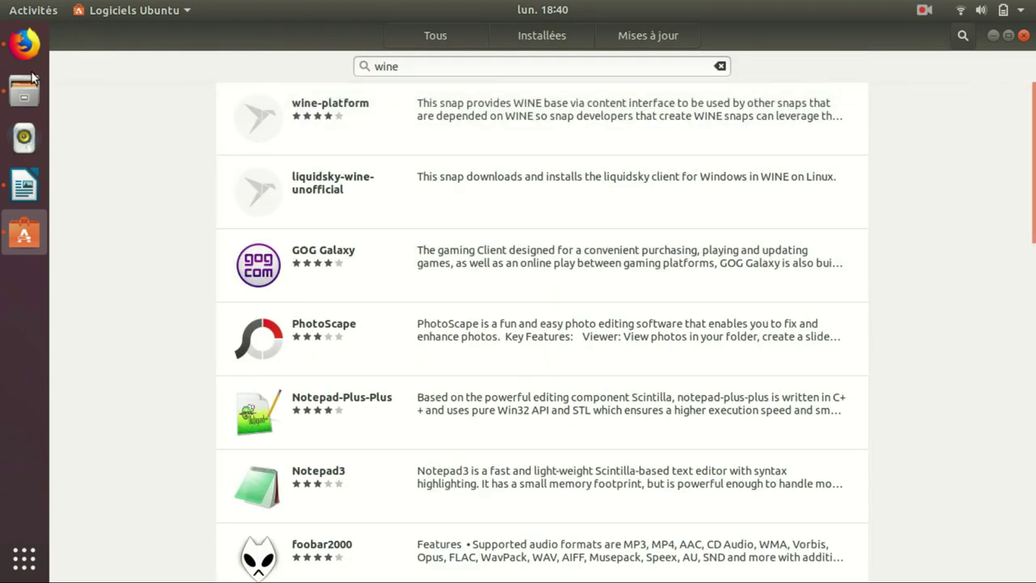
{"action": "left_click", "coordinate": [434, 39]}
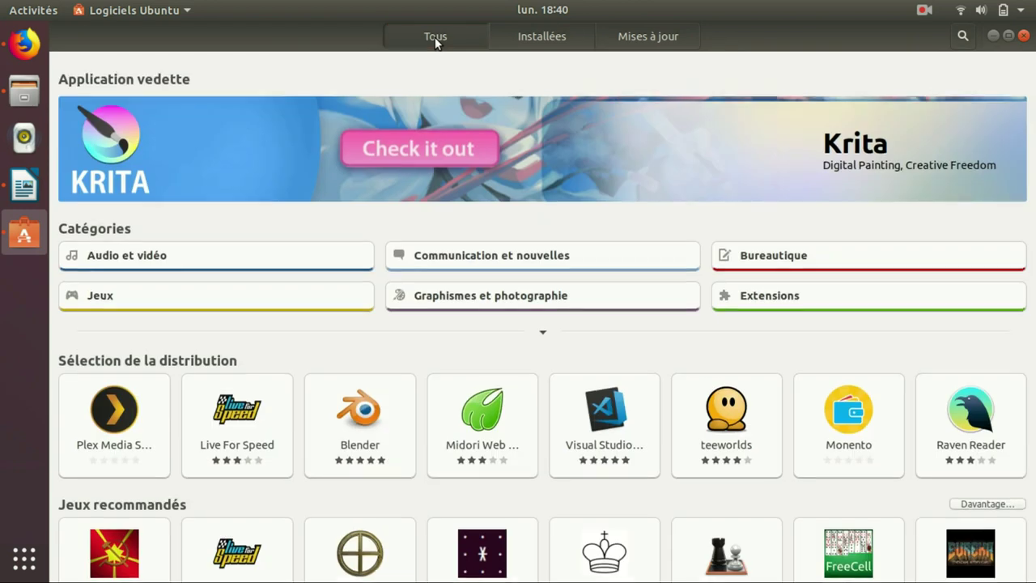
Look over the software catalogue's home page, and close Logiciels Ubuntu.
{"action": "scroll", "coordinate": [574, 451], "scroll_direction": "down", "scroll_amount": 3}
{"action": "scroll", "coordinate": [574, 451], "scroll_direction": "up", "scroll_amount": 3}
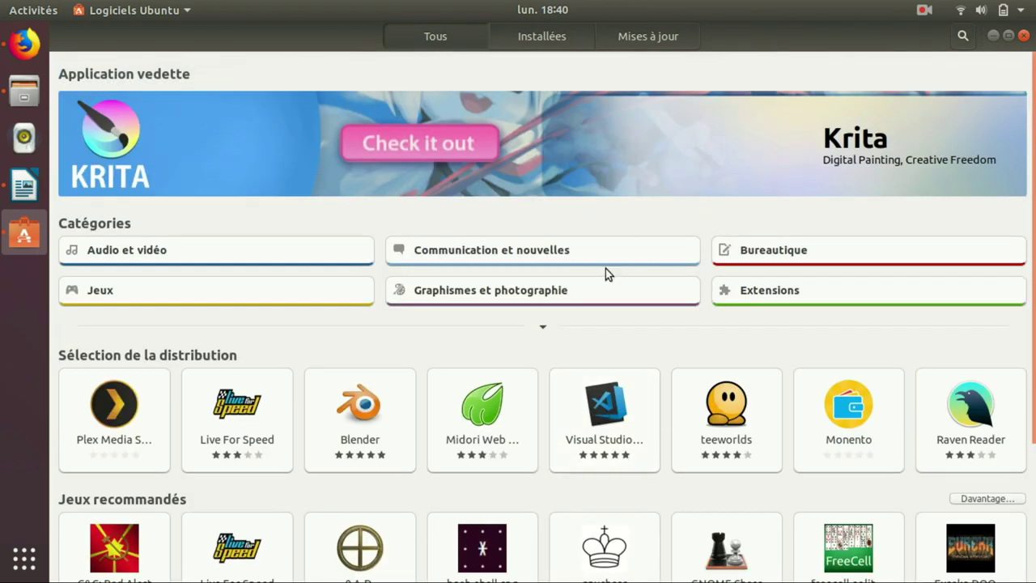
{"action": "left_click", "coordinate": [1023, 37]}
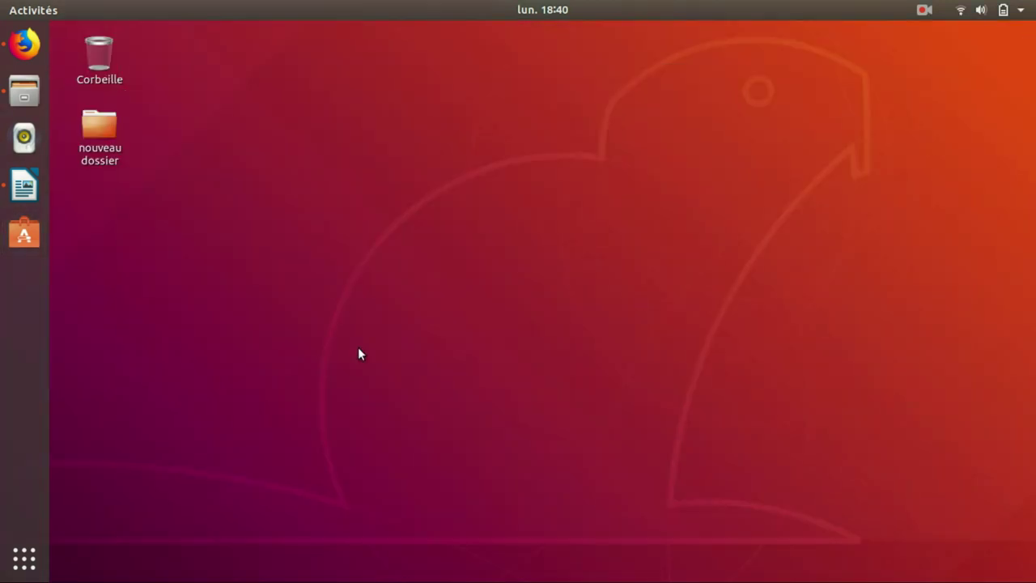
Search Logiciels Ubuntu for "skype", and install Skype from its details page.
{"action": "left_click", "coordinate": [13, 247]}
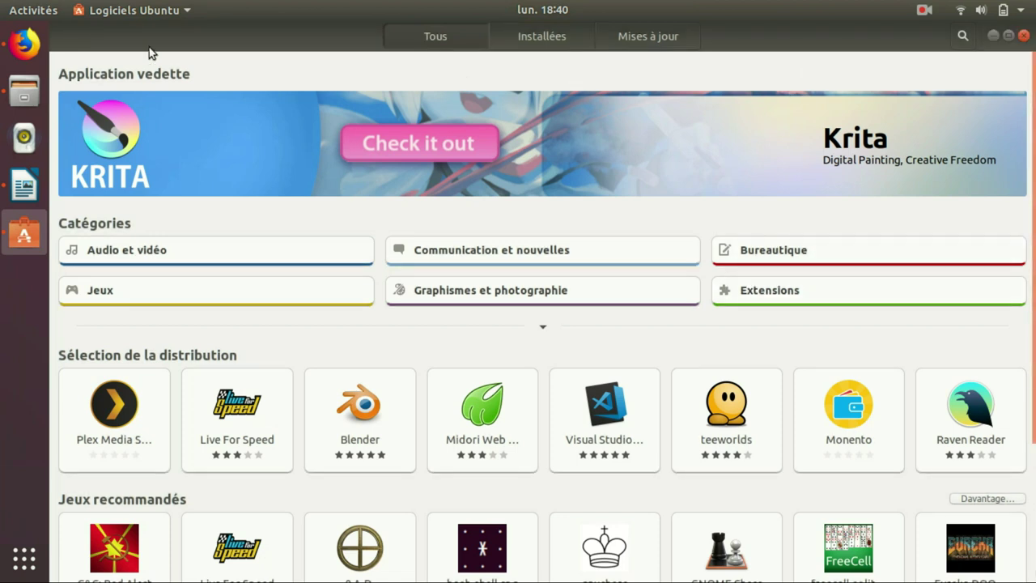
{"action": "left_click", "coordinate": [962, 36]}
{"action": "type", "text": "skype"}
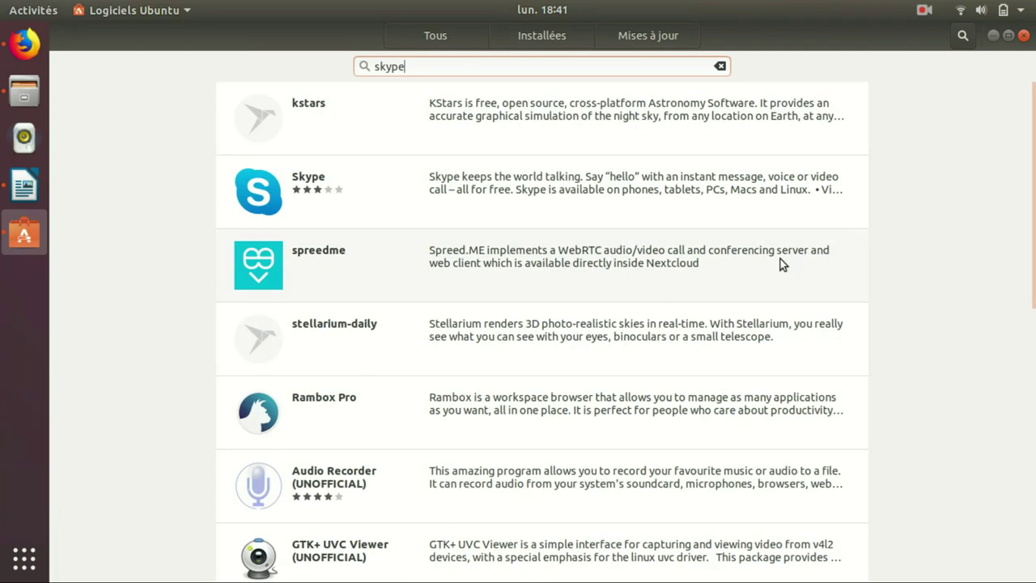
{"action": "left_click", "coordinate": [568, 195]}
{"action": "left_click", "coordinate": [274, 147]}
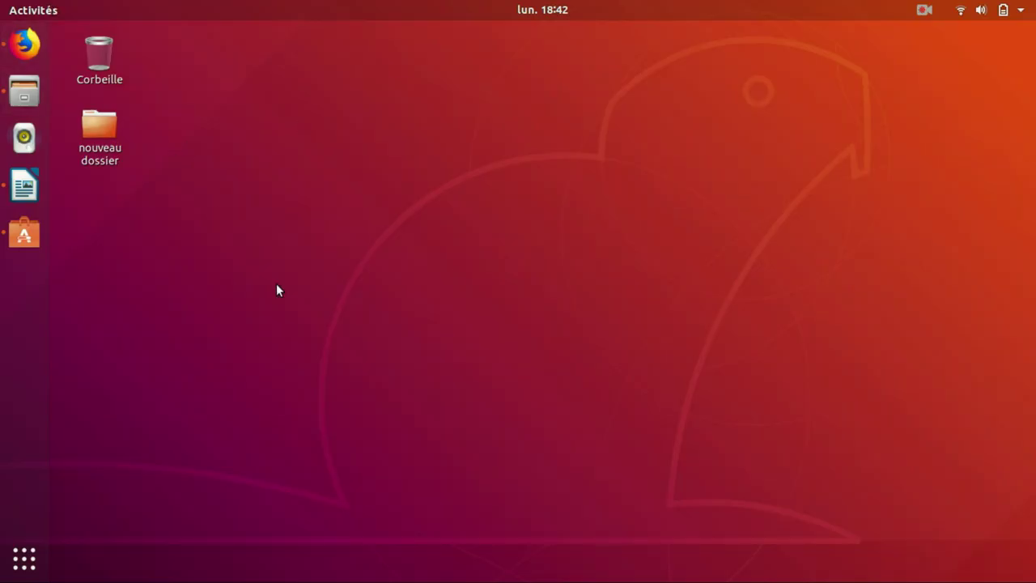
Open Fichiers and browse both pages of the full application list, launching Transmission from it and closing it again.
{"action": "left_click", "coordinate": [25, 95]}
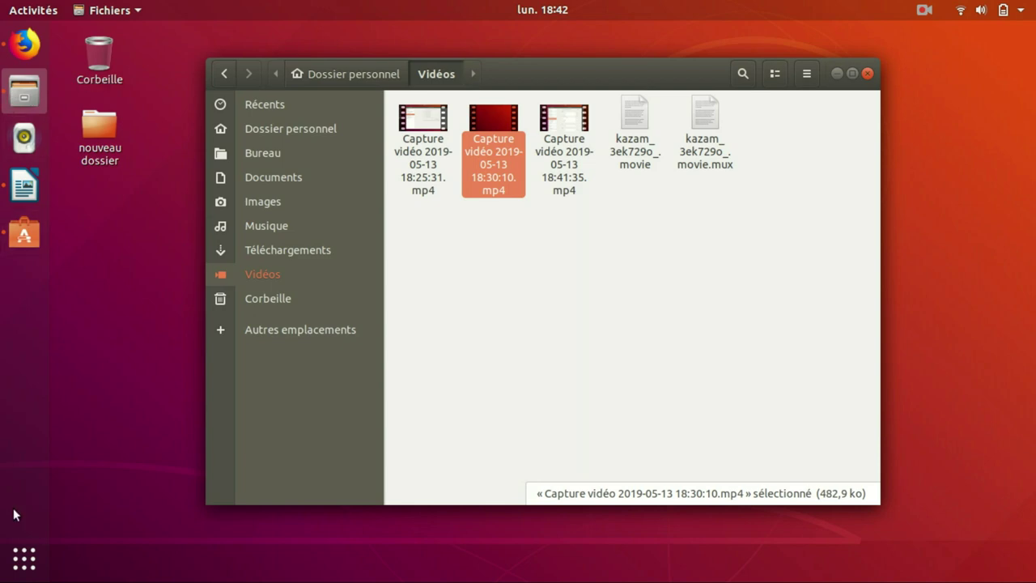
{"action": "left_click", "coordinate": [25, 559]}
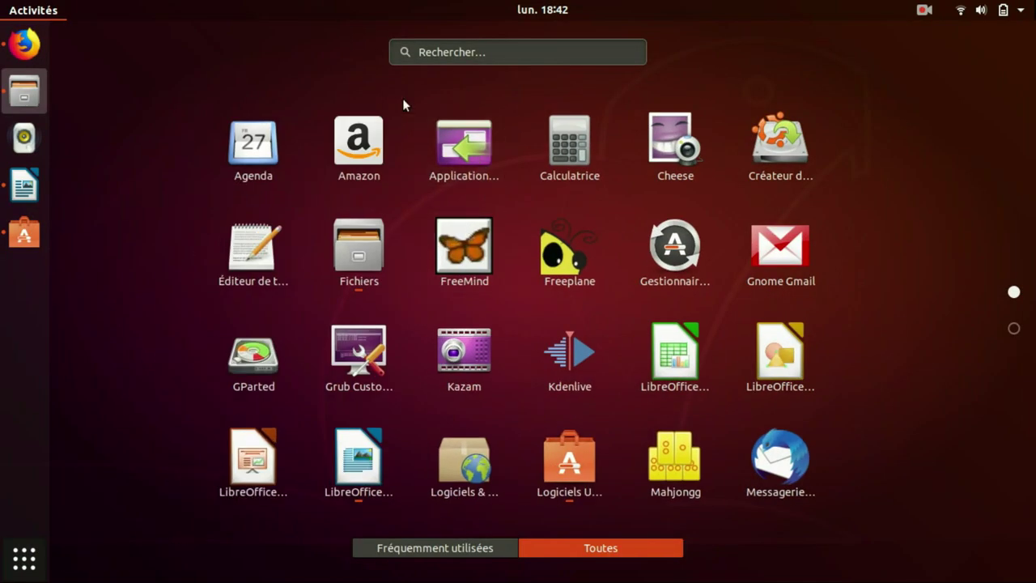
{"action": "scroll", "coordinate": [606, 296], "scroll_direction": "down", "scroll_amount": 1}
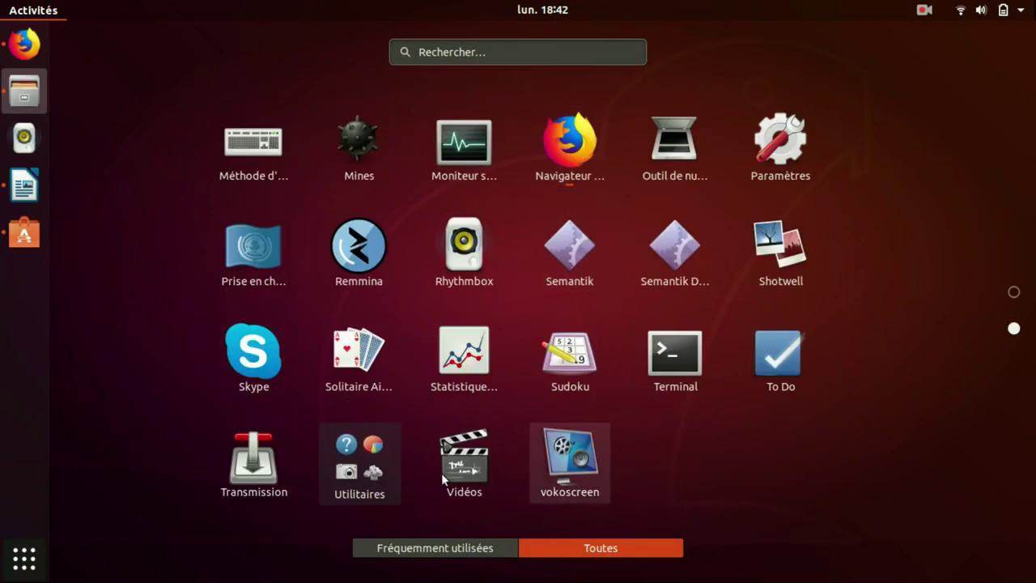
{"action": "scroll", "coordinate": [340, 340], "scroll_direction": "up", "scroll_amount": 1}
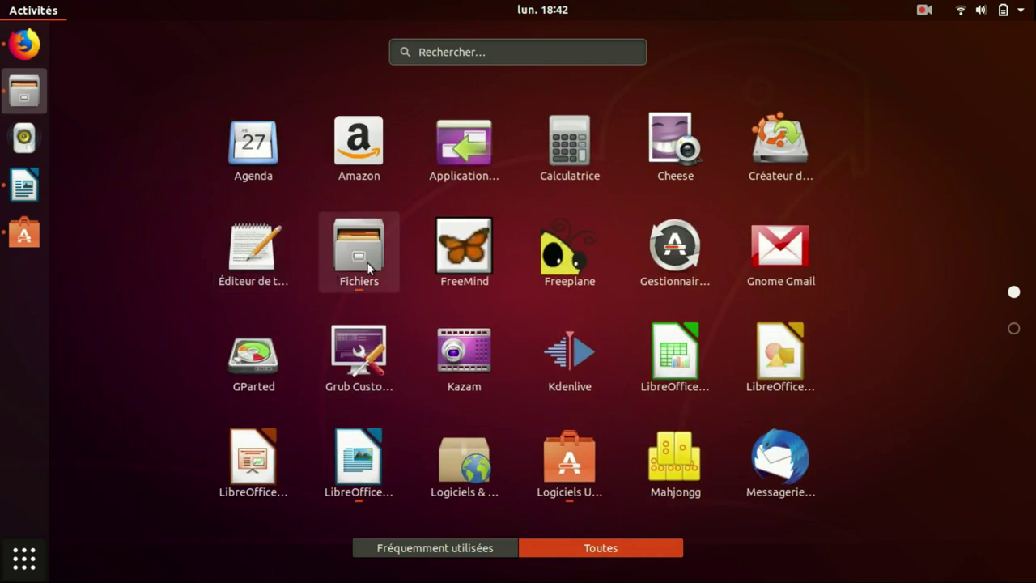
{"action": "scroll", "coordinate": [369, 268], "scroll_direction": "down", "scroll_amount": 1}
{"action": "left_click", "coordinate": [242, 475]}
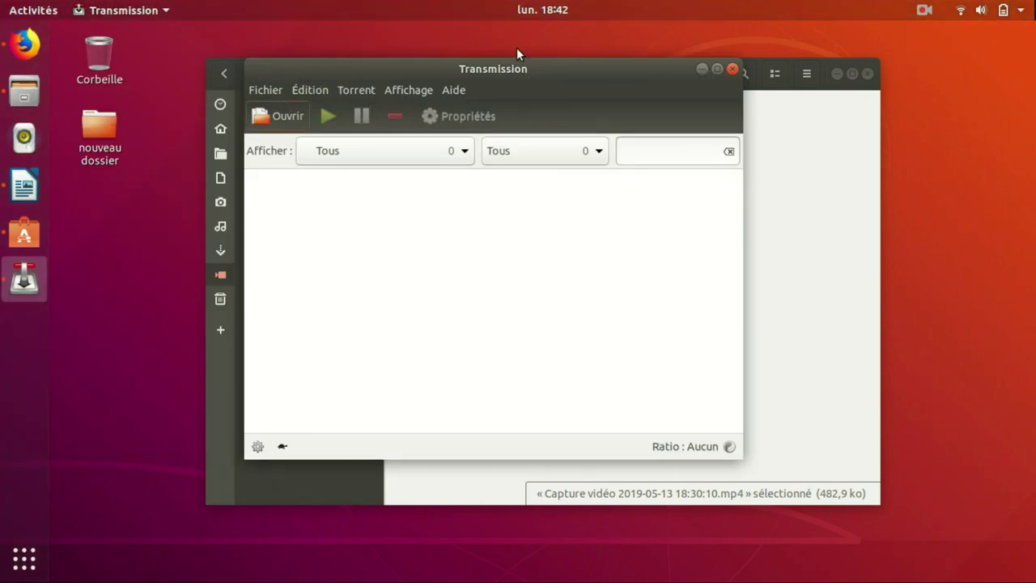
{"action": "left_click", "coordinate": [732, 69]}
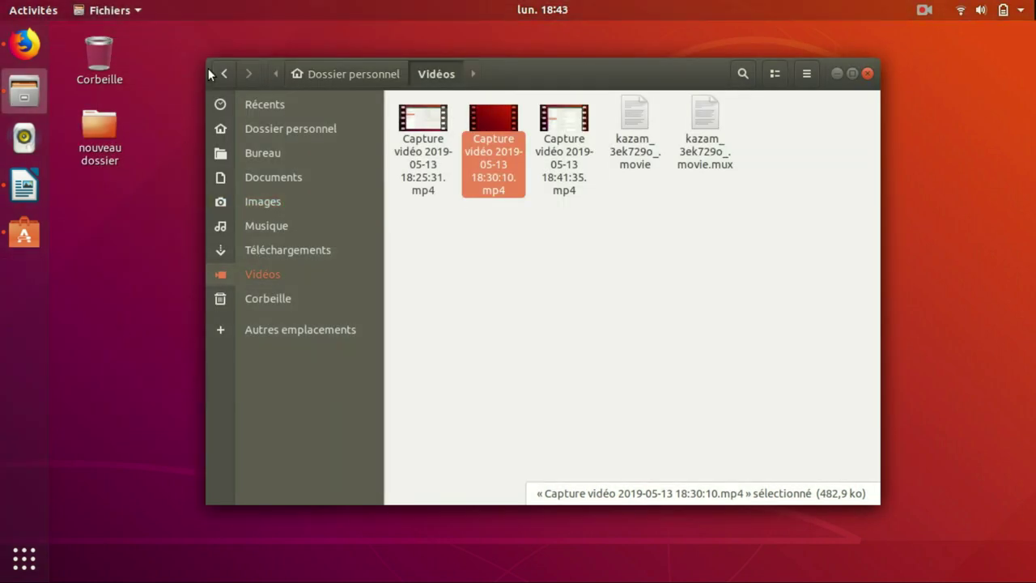
Go back to the personal folder in Fichiers, and view Skype's entry in the Logiciels Ubuntu search results before minimising that window.
{"action": "left_click", "coordinate": [226, 74]}
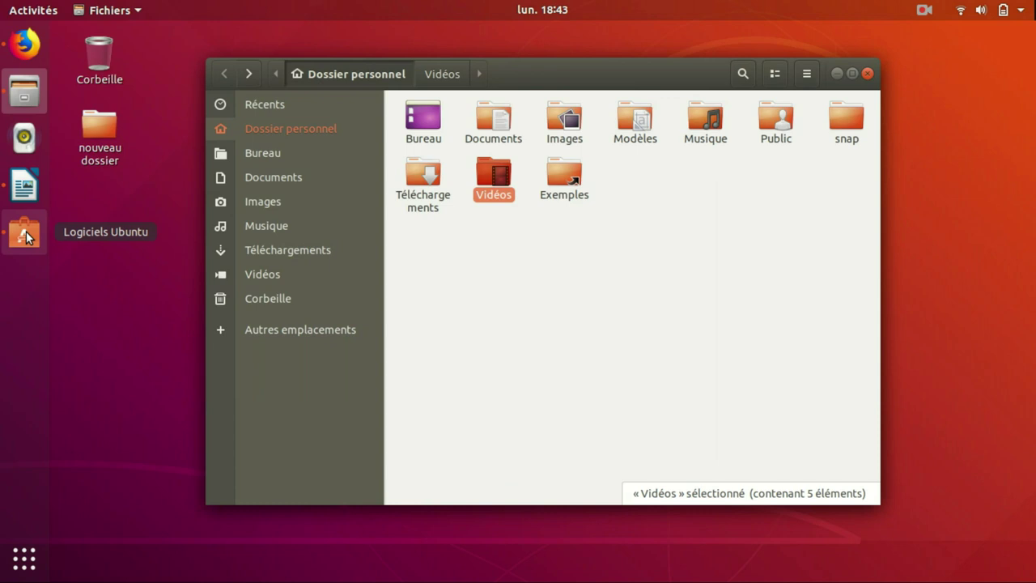
{"action": "left_click", "coordinate": [26, 235]}
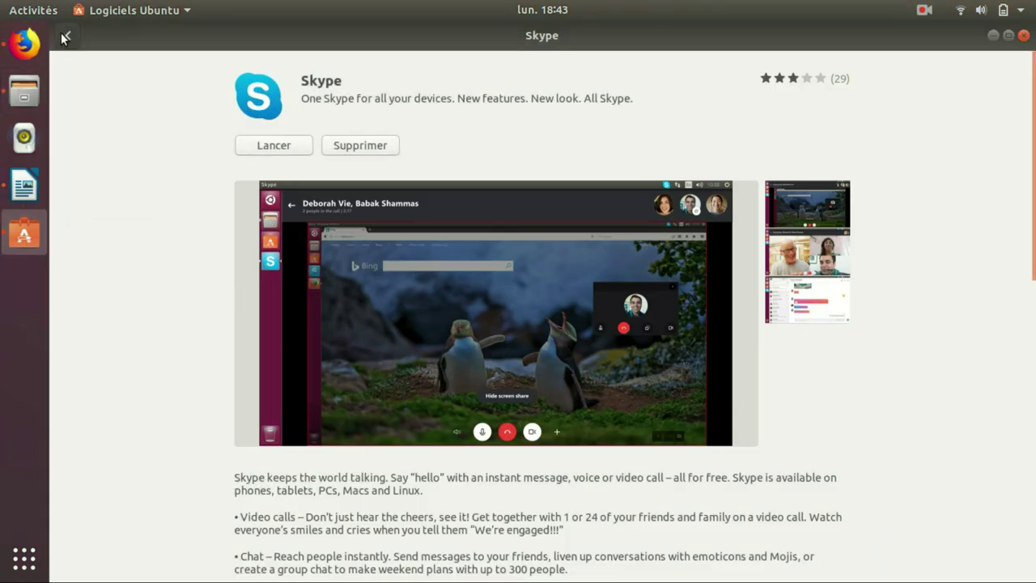
{"action": "left_click", "coordinate": [68, 34]}
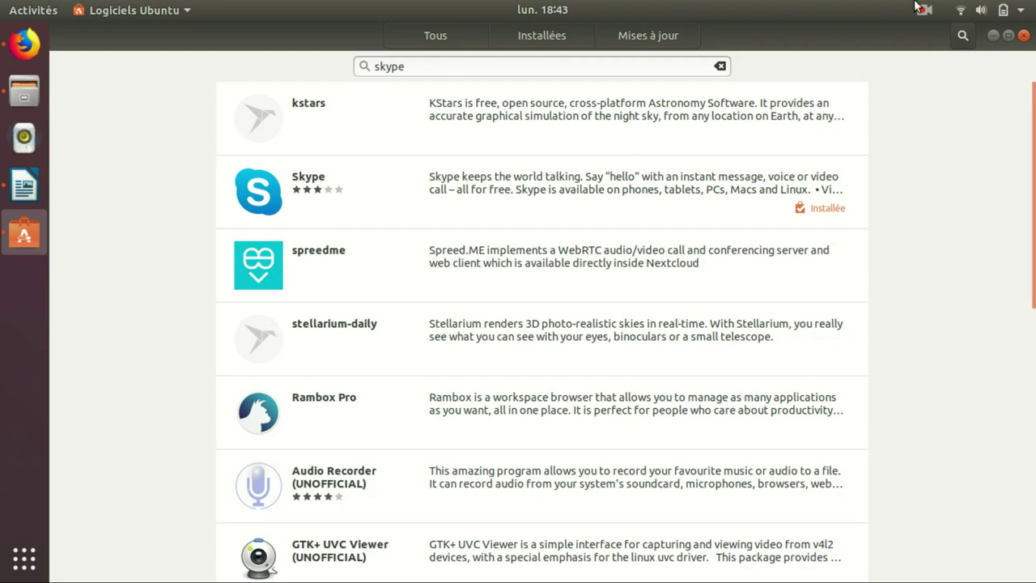
{"action": "left_click", "coordinate": [994, 36]}
View the Corbeille, Vidéos, Téléchargements, Musique and Documents locations in Fichiers, and minimise the window.
{"action": "left_click", "coordinate": [400, 329]}
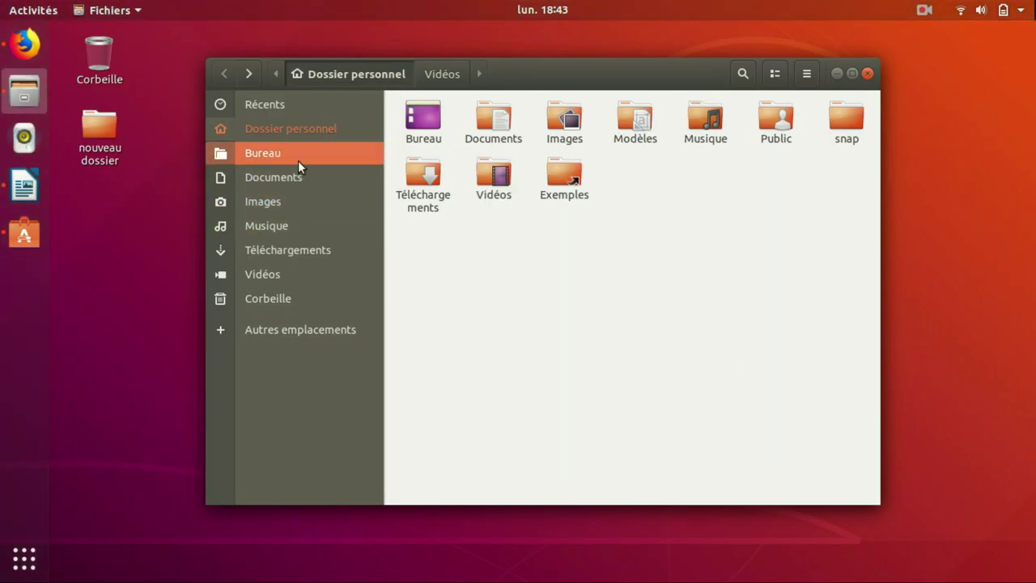
{"action": "left_click", "coordinate": [325, 296]}
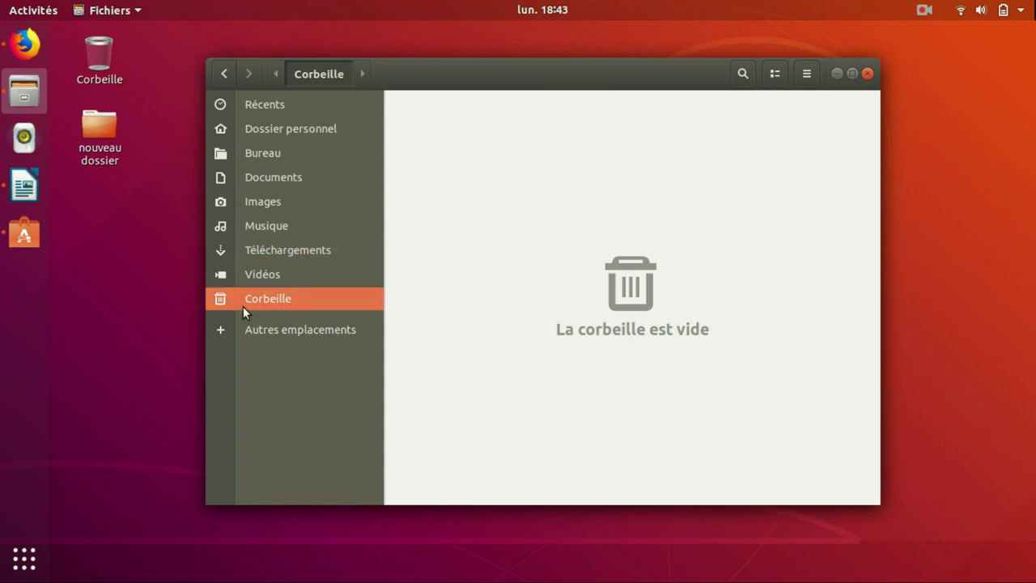
{"action": "left_click", "coordinate": [271, 277]}
{"action": "left_click", "coordinate": [285, 248]}
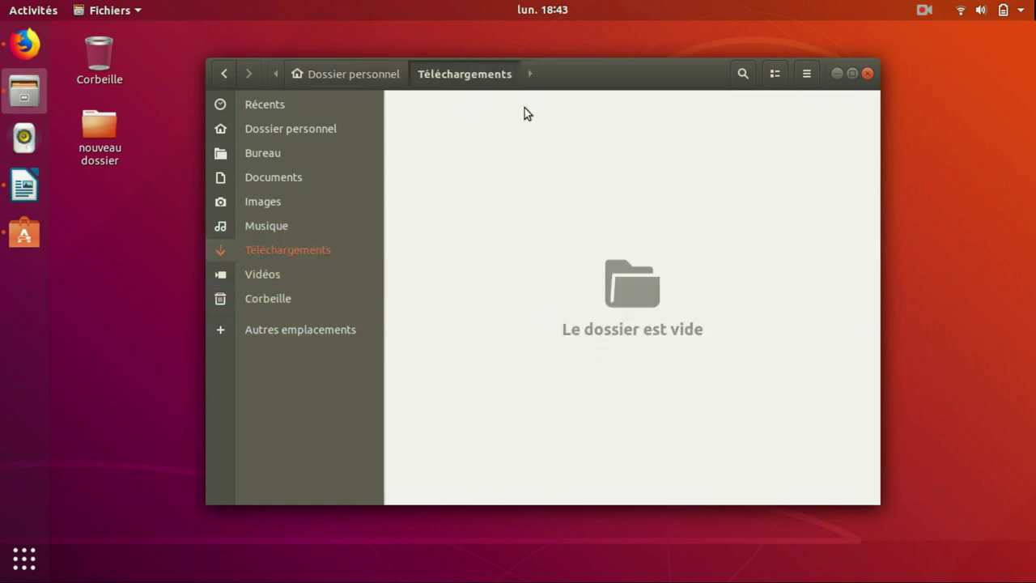
{"action": "left_click", "coordinate": [305, 228]}
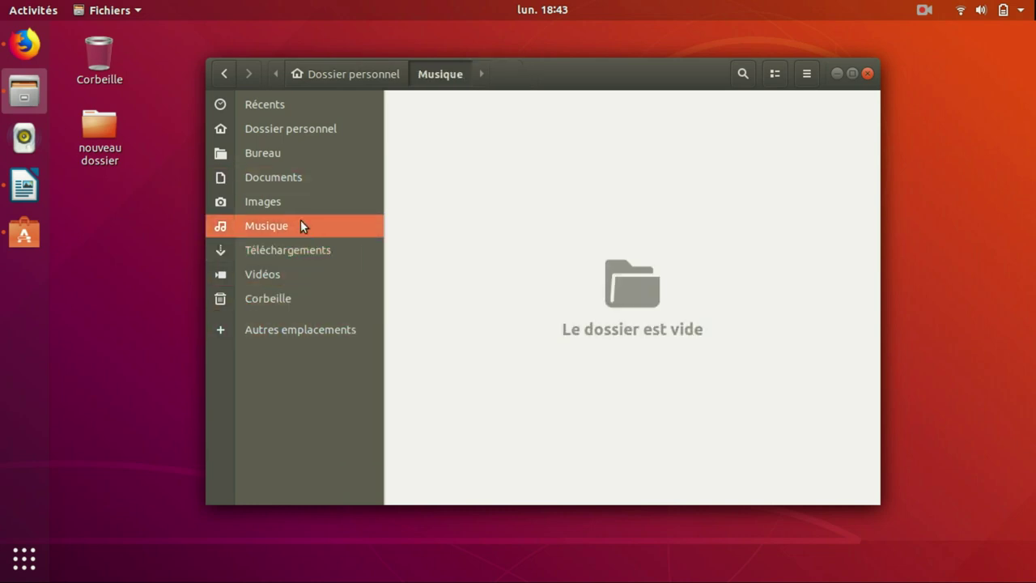
{"action": "left_click", "coordinate": [311, 181]}
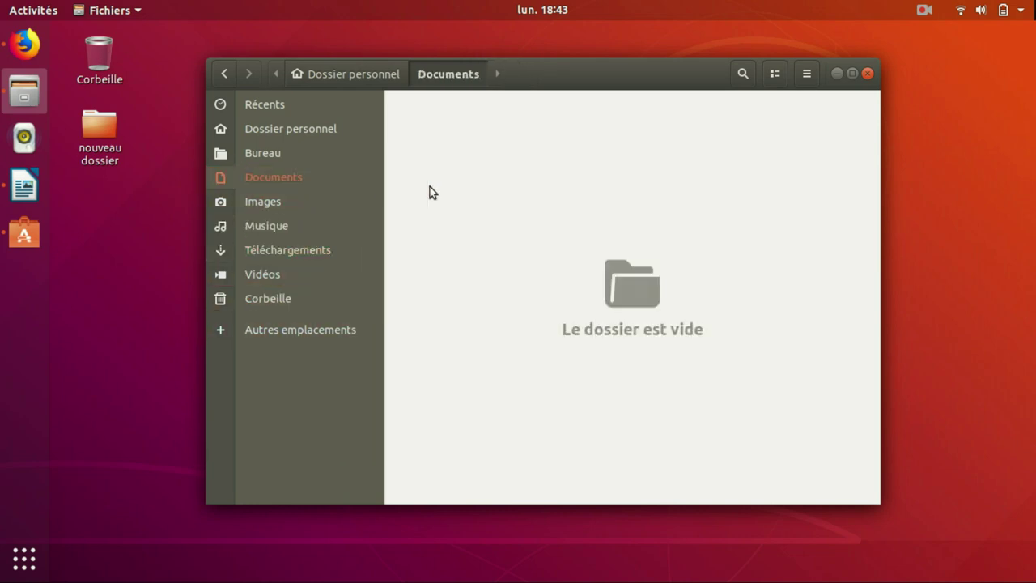
{"action": "left_click", "coordinate": [837, 74]}
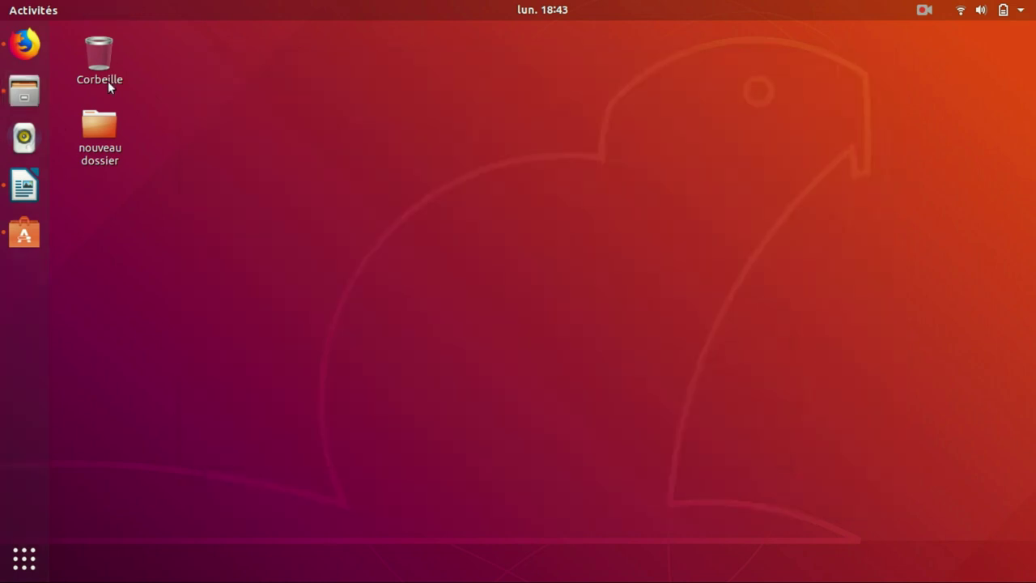
Open Rhythmbox, and view the Musique library and the Liste d'attente.
{"action": "left_click", "coordinate": [24, 138]}
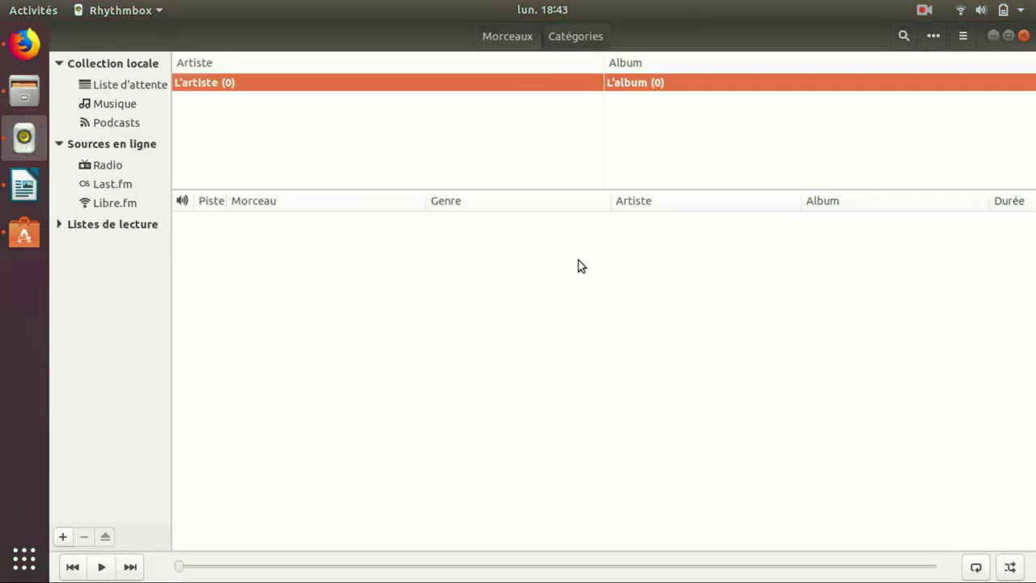
{"action": "left_click", "coordinate": [113, 90]}
{"action": "left_click", "coordinate": [111, 106]}
{"action": "left_click", "coordinate": [132, 85]}
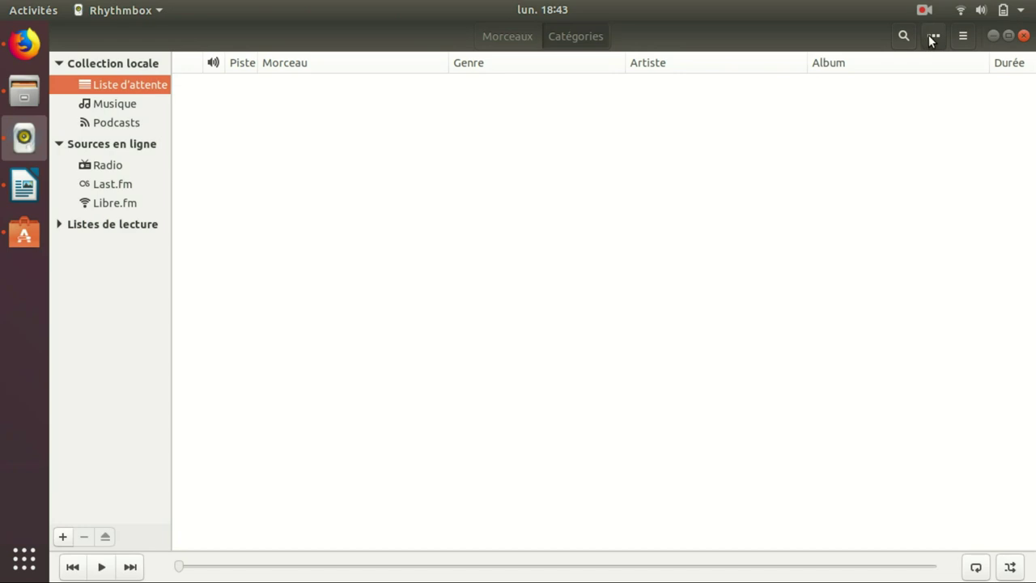
Open the option for adding music to the library, and look through the available source locations, leaving Musique selected.
{"action": "left_click", "coordinate": [968, 42]}
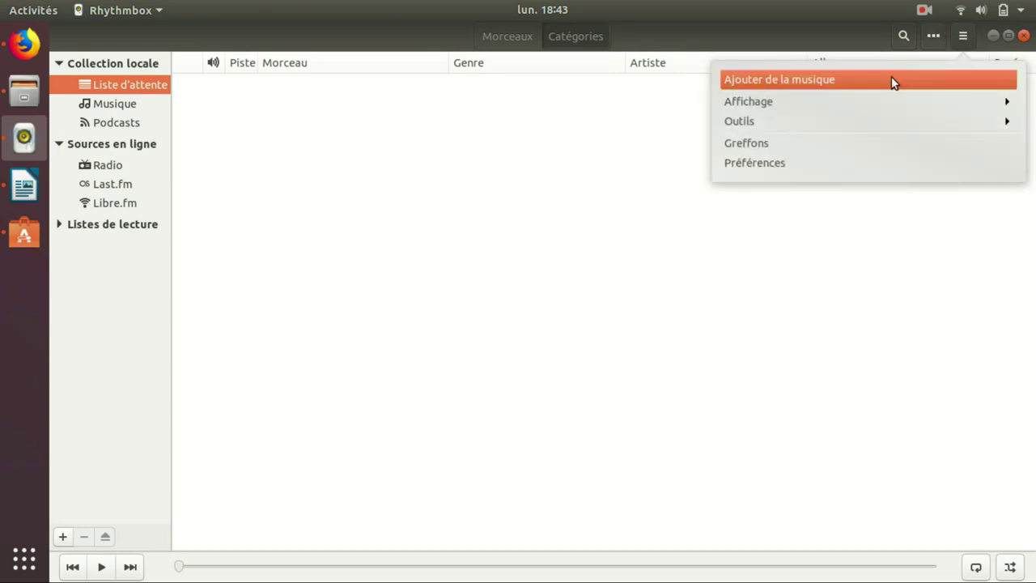
{"action": "left_click", "coordinate": [891, 78]}
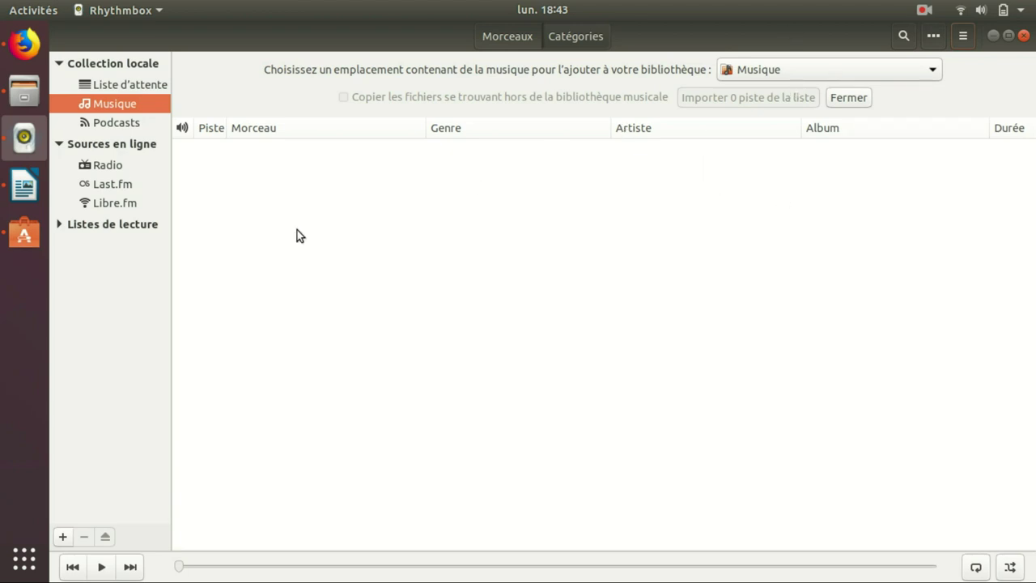
{"action": "left_click", "coordinate": [782, 74]}
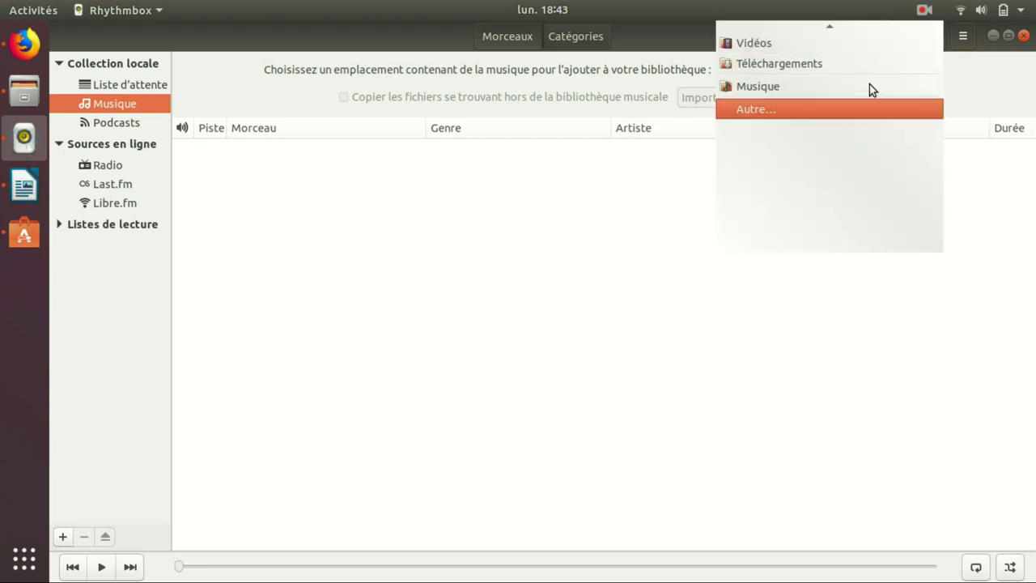
{"action": "left_click", "coordinate": [486, 287]}
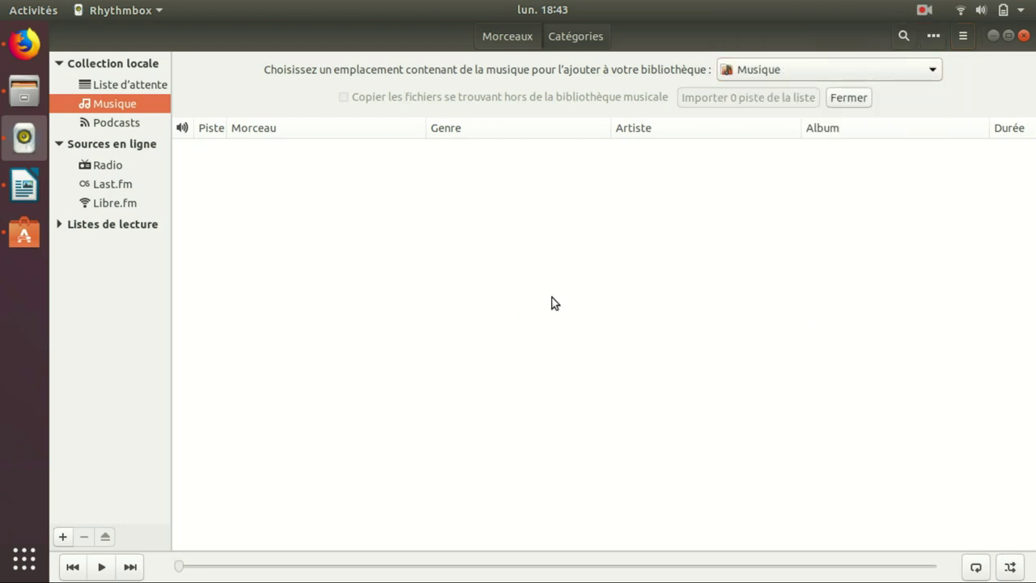
{"action": "left_click", "coordinate": [782, 71]}
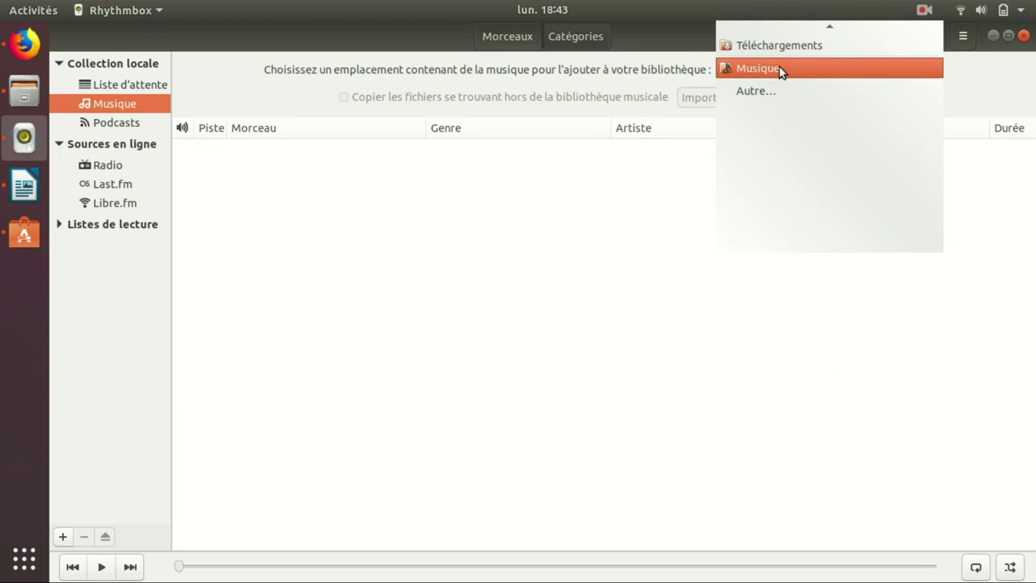
{"action": "left_click", "coordinate": [567, 302]}
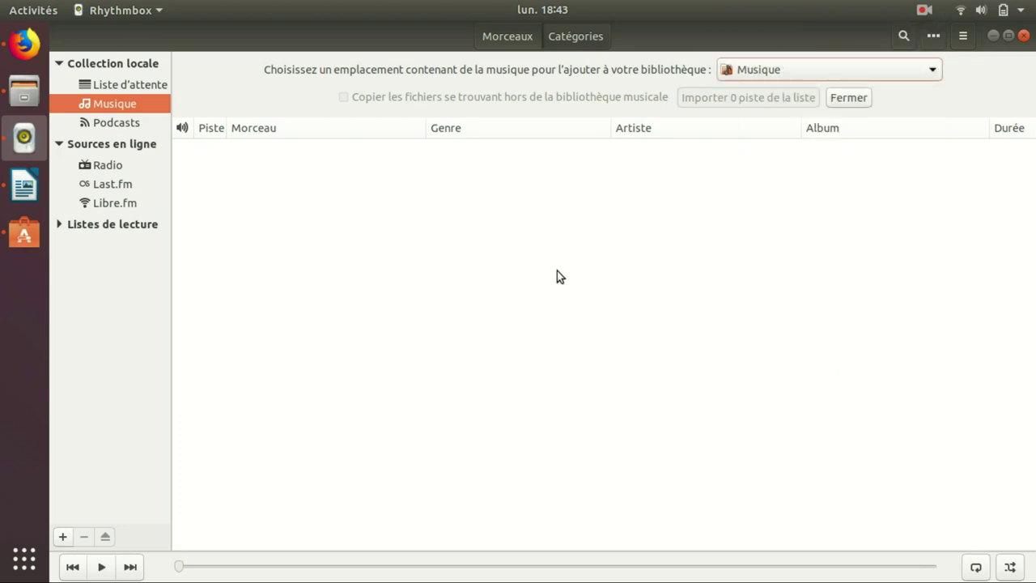
View the Podcasts section, and open the search form for a new podcast feed.
{"action": "left_click", "coordinate": [115, 139]}
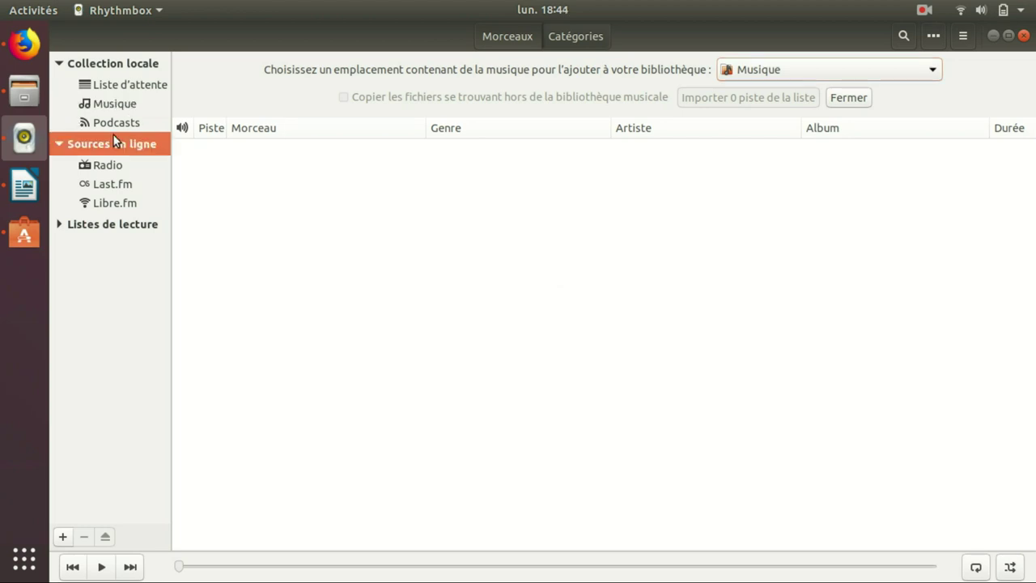
{"action": "left_click", "coordinate": [114, 121]}
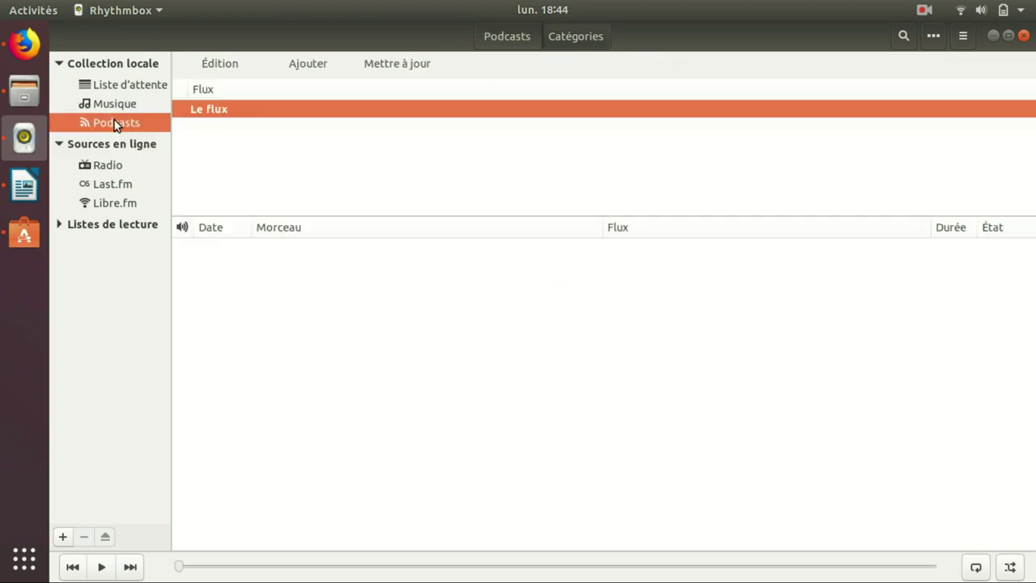
{"action": "right_click", "coordinate": [225, 111]}
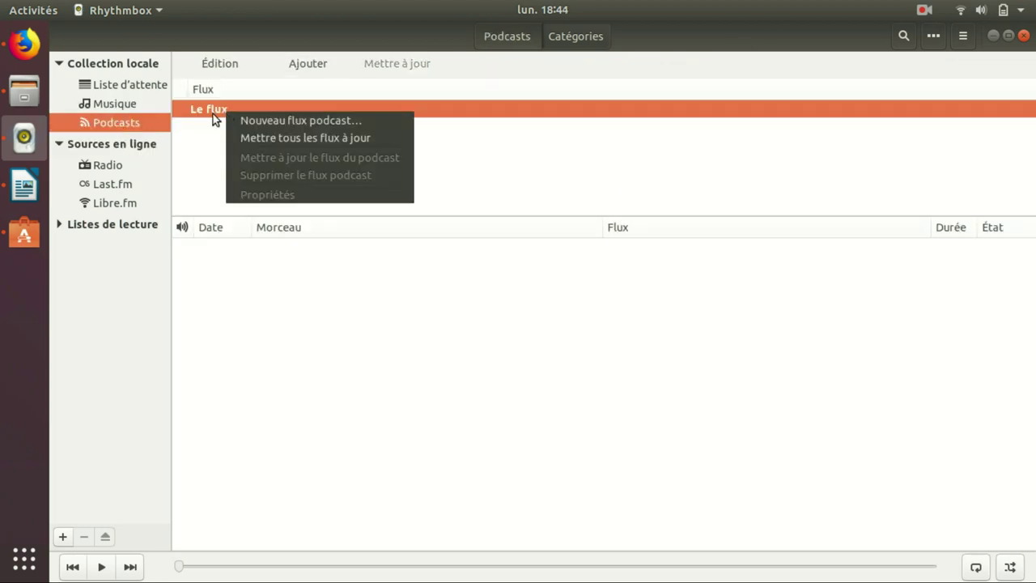
{"action": "left_click", "coordinate": [321, 120]}
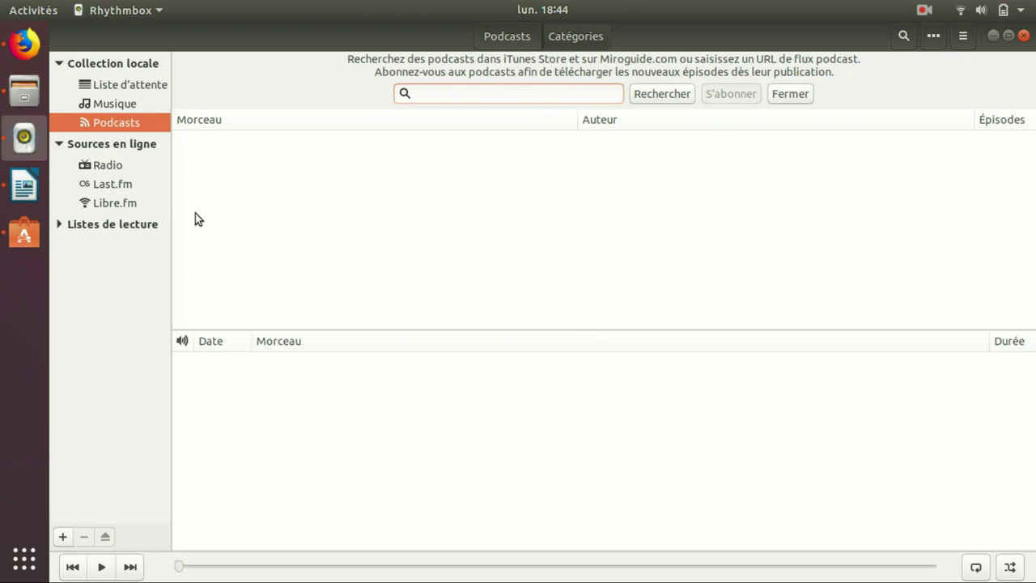
View the Libre.fm and Last.fm online sources and the Listes de lecture section, and close Rhythmbox.
{"action": "left_click", "coordinate": [121, 202]}
{"action": "left_click", "coordinate": [124, 187]}
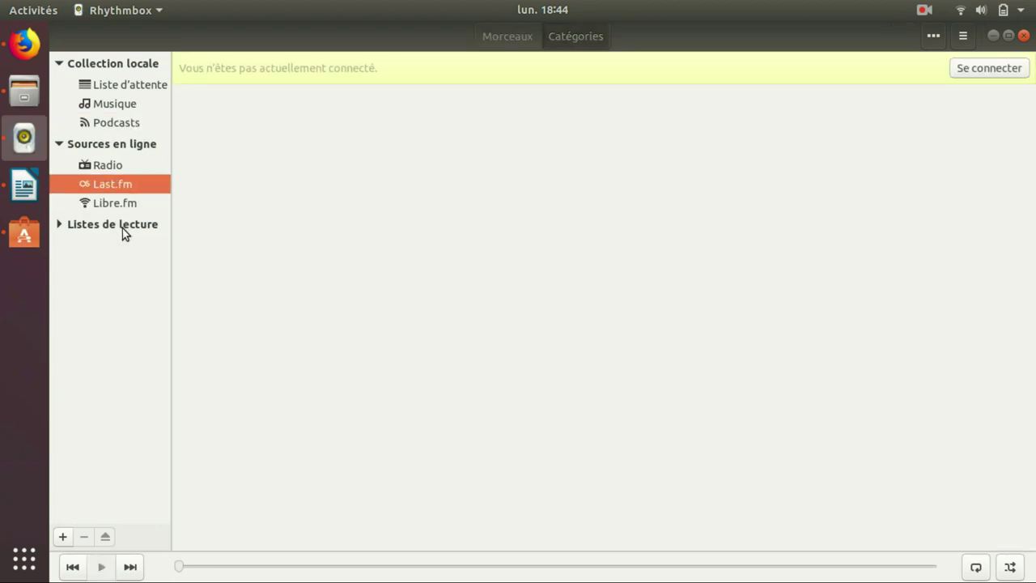
{"action": "left_click", "coordinate": [122, 225]}
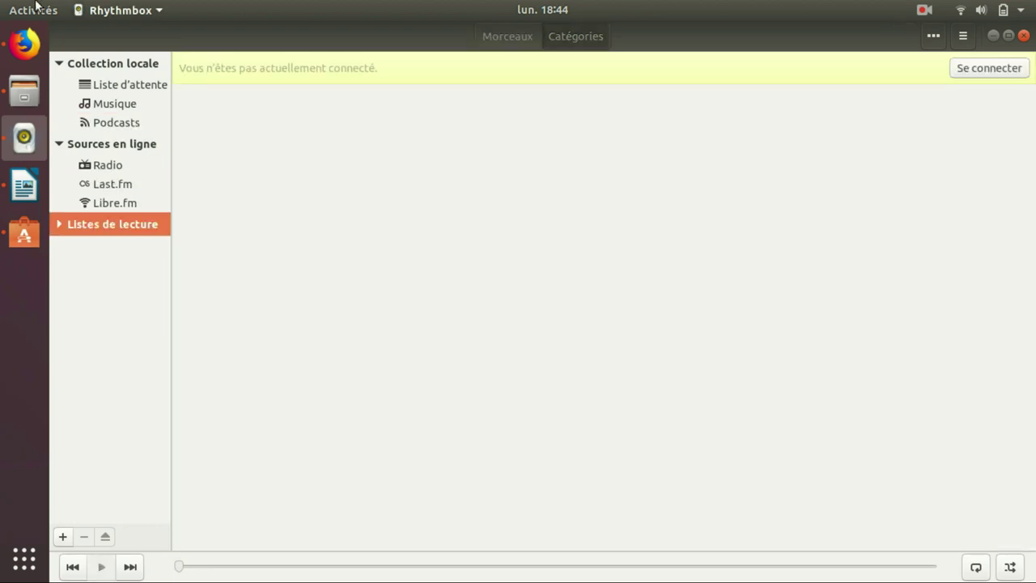
{"action": "left_click", "coordinate": [1024, 37]}
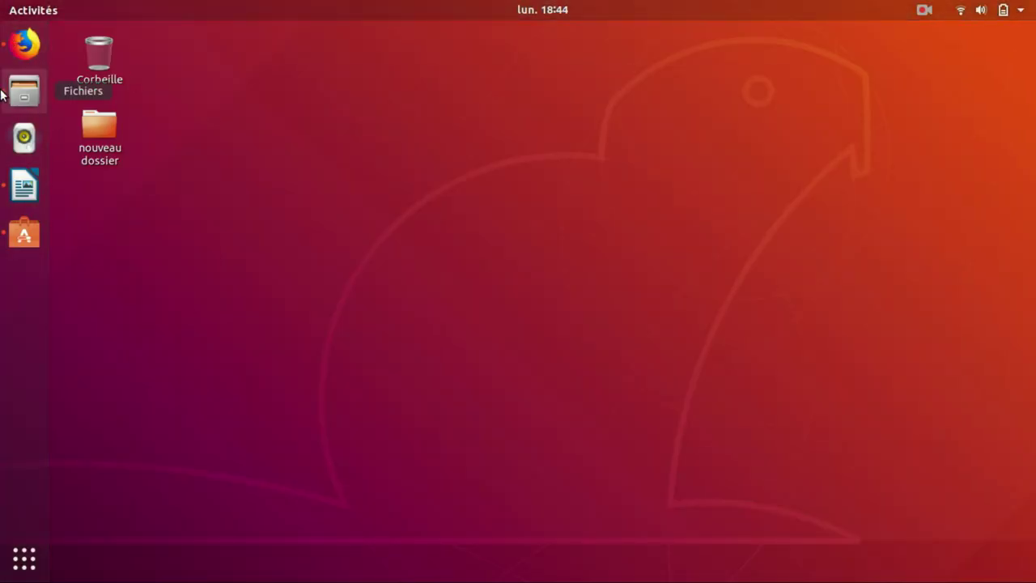
Open the Vidéos application, and view its options for adding a local or Web video.
{"action": "left_click", "coordinate": [24, 558]}
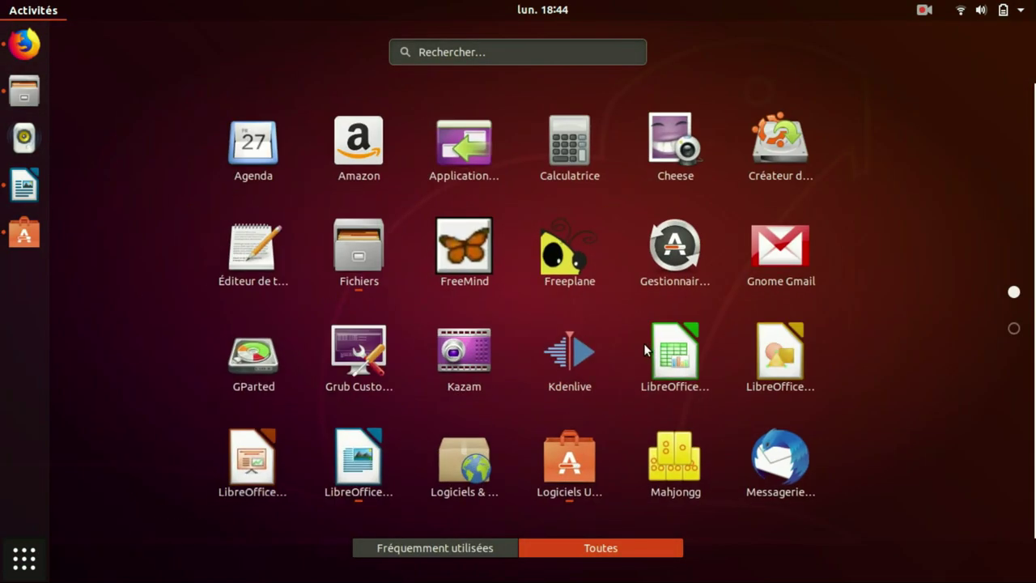
{"action": "scroll", "coordinate": [567, 166], "scroll_direction": "down", "scroll_amount": 1}
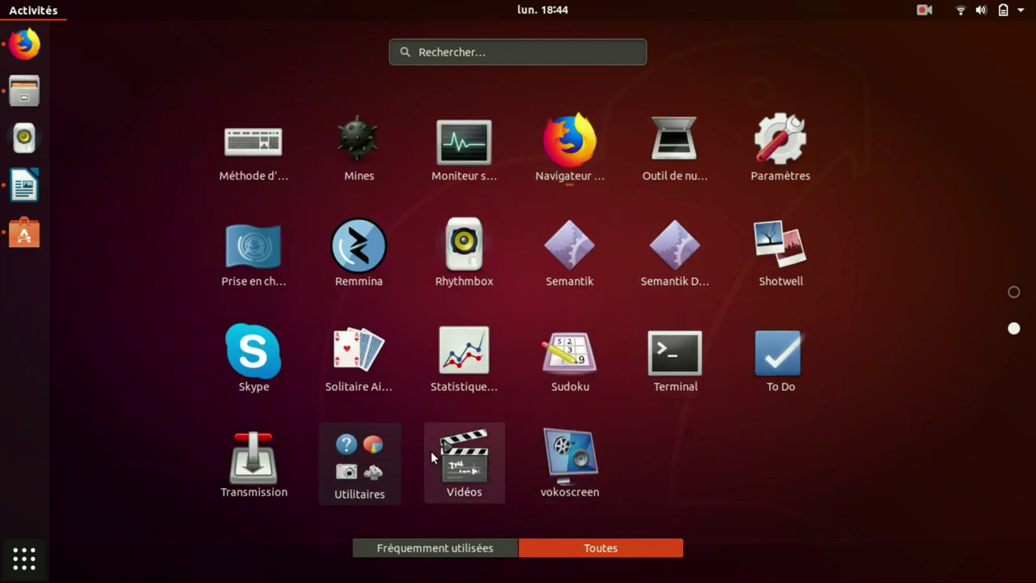
{"action": "left_click", "coordinate": [467, 473]}
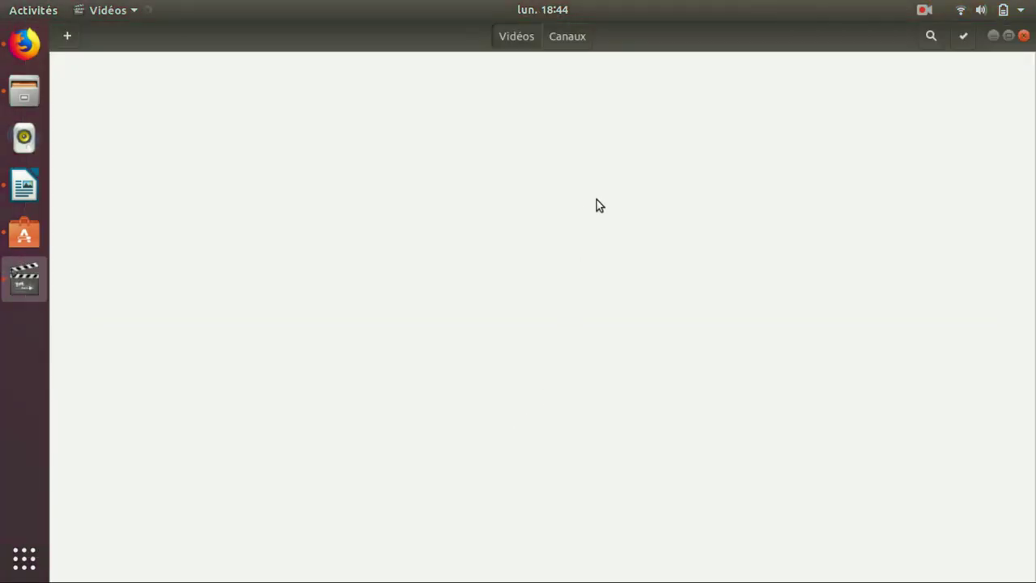
{"action": "left_click", "coordinate": [69, 35]}
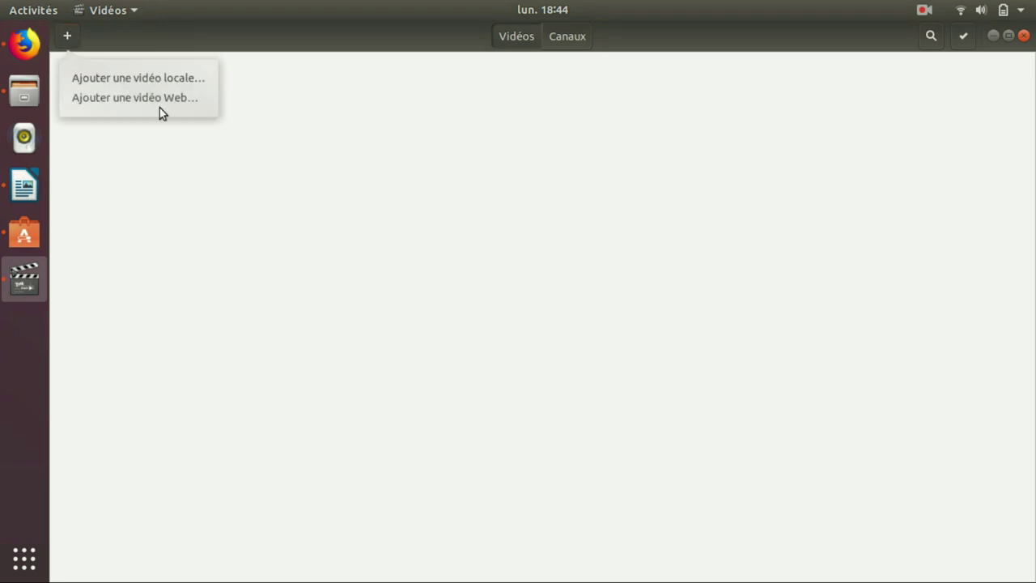
{"action": "left_click", "coordinate": [387, 296]}
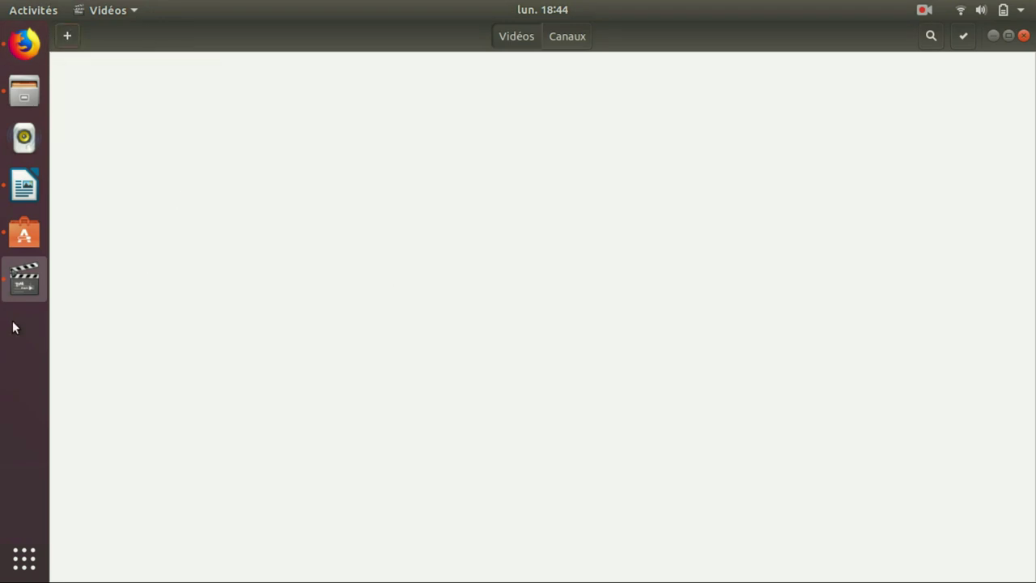
Switch to Logiciels Ubuntu, search for "vlc", and view the details page of the first VLC entry before returning to the list.
{"action": "left_click", "coordinate": [27, 229]}
{"action": "left_click", "coordinate": [488, 68]}
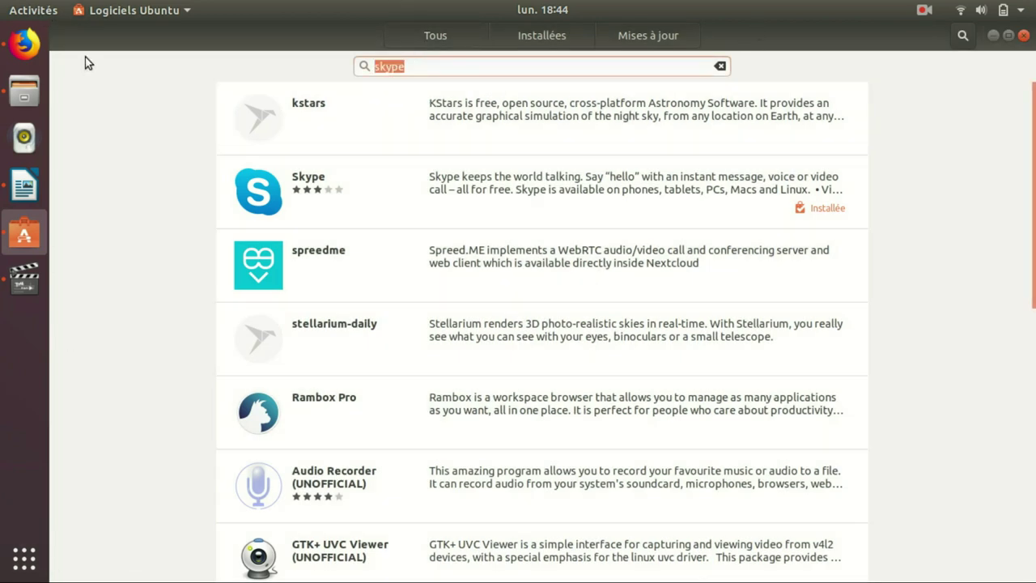
{"action": "type", "text": "vlc"}
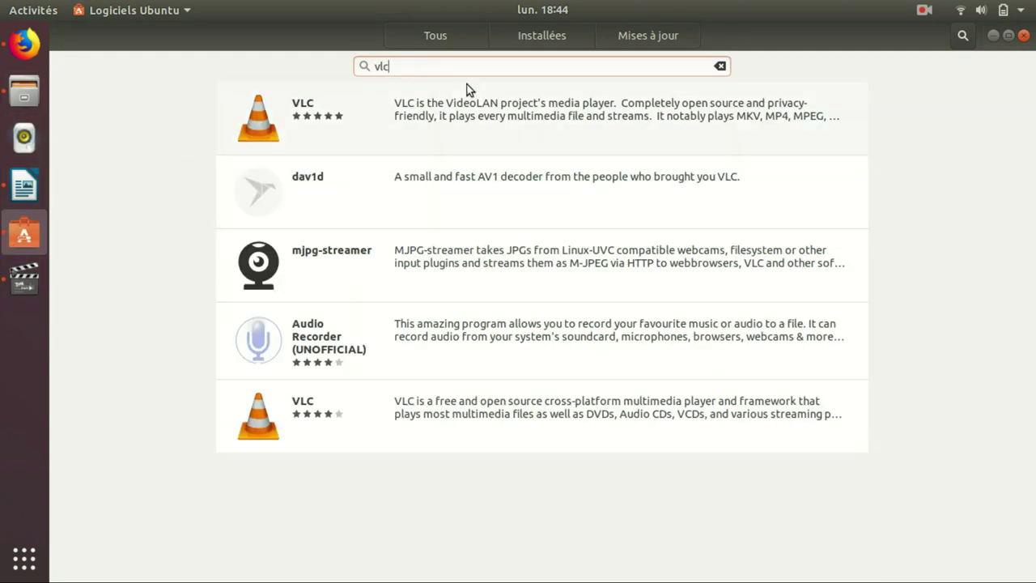
{"action": "left_click", "coordinate": [467, 105]}
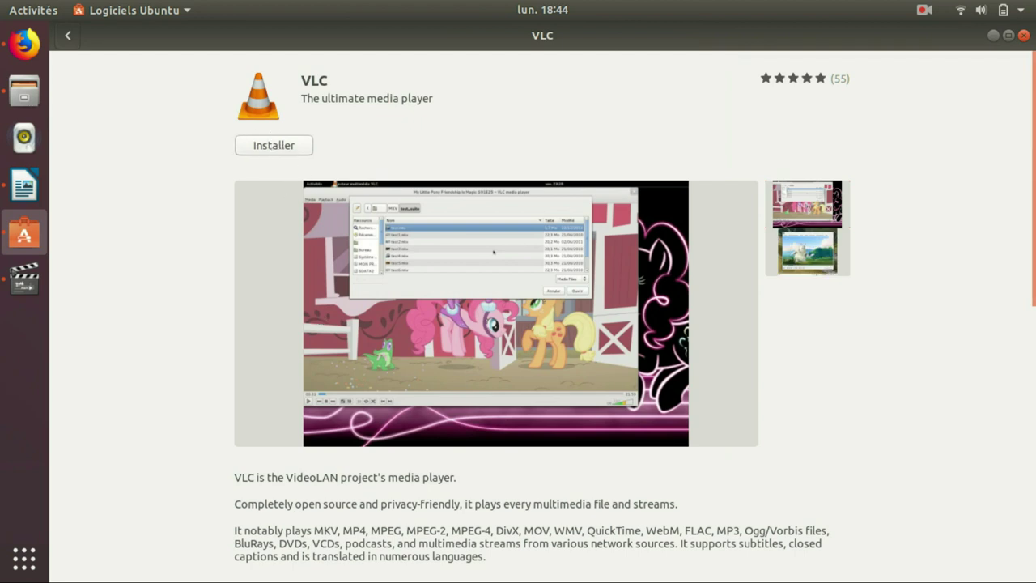
{"action": "left_click", "coordinate": [68, 35]}
Switch to Firefox, search the web for "linux installer vlc", and open the Wiki ubuntu-fr page about vlc.
{"action": "left_click", "coordinate": [25, 43]}
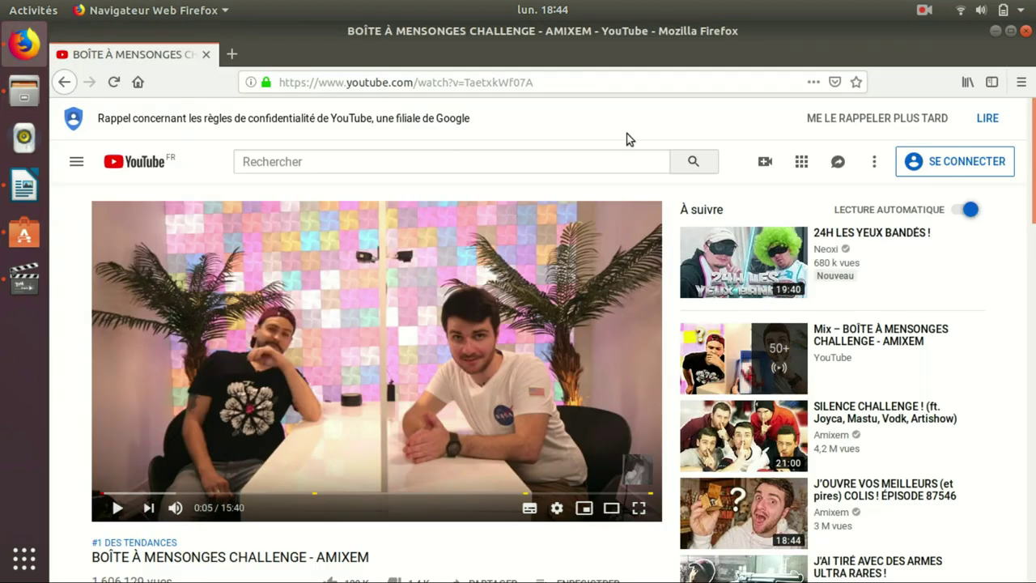
{"action": "left_click", "coordinate": [384, 82]}
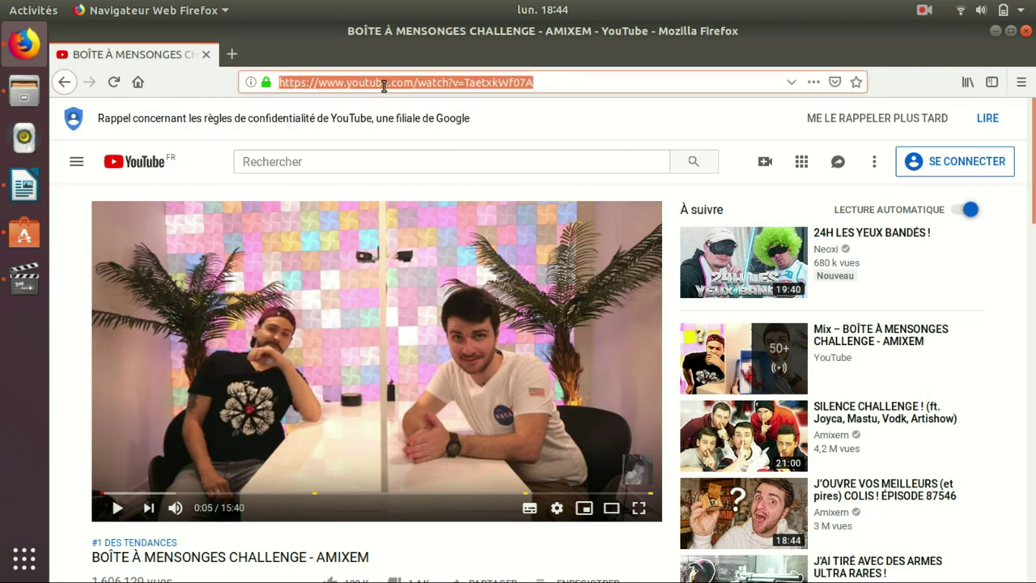
{"action": "type", "text": "linux"}
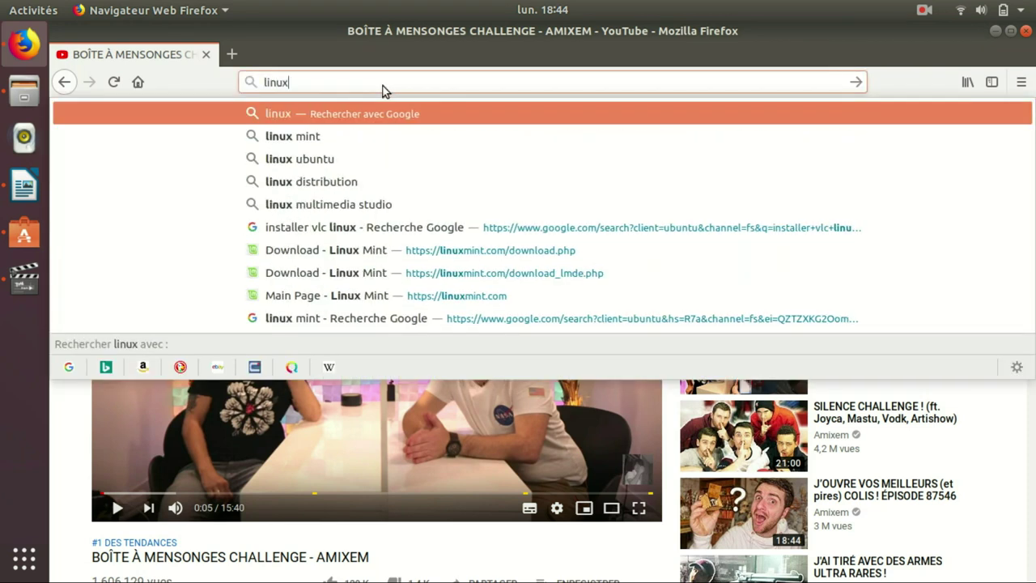
{"action": "type", "text": " installer vlc"}
{"action": "key", "text": "Return"}
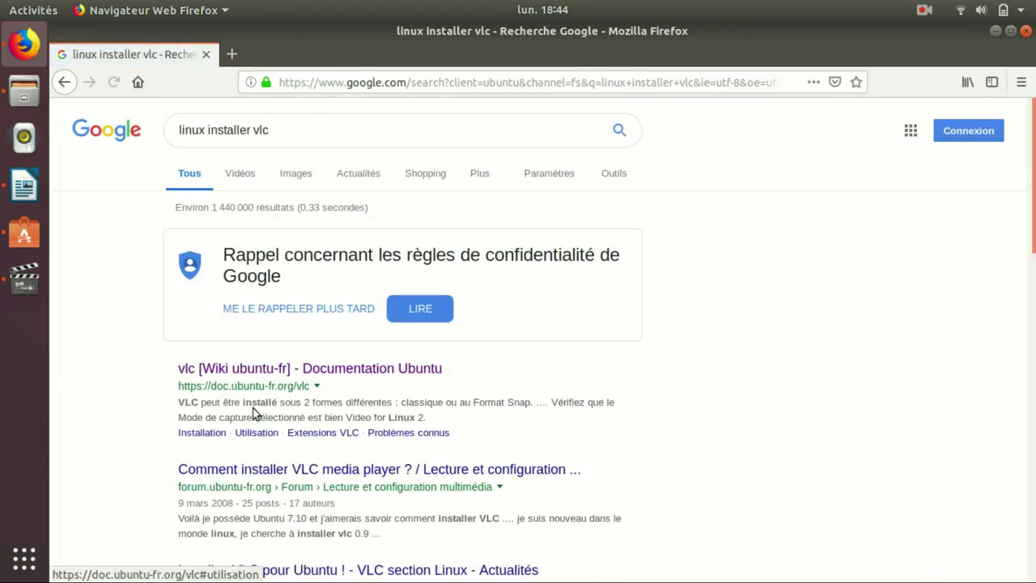
{"action": "left_click", "coordinate": [267, 380]}
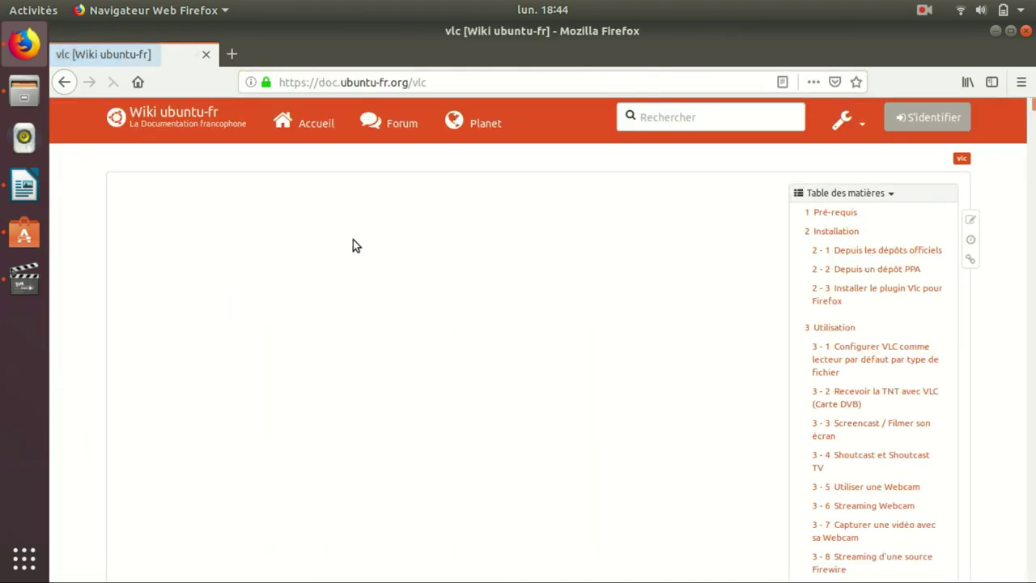
Examine the Installation section of the wiki page, including the commands under "Depuis un dépôt PPA".
{"action": "scroll", "coordinate": [421, 250], "scroll_direction": "down", "scroll_amount": 10}
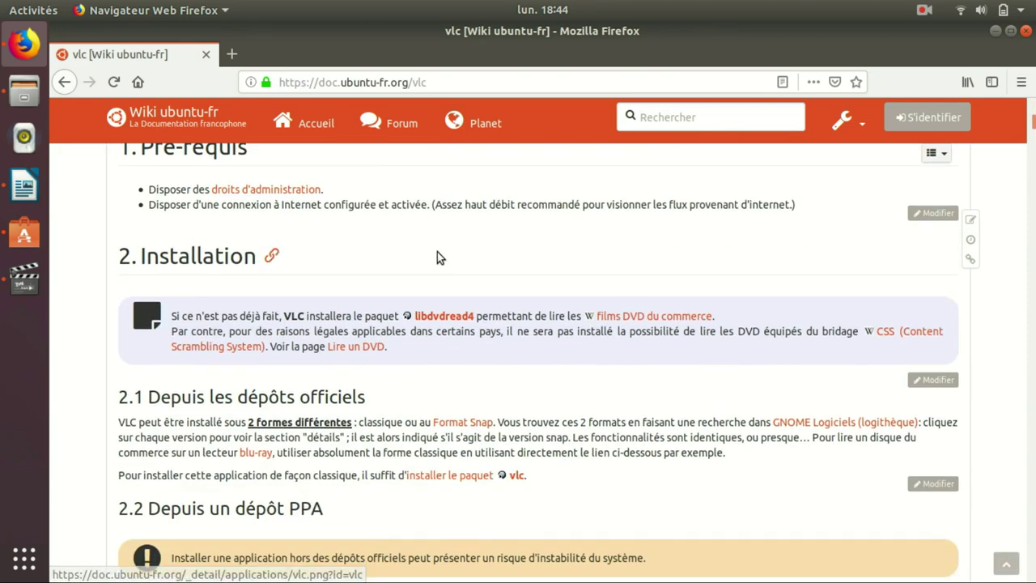
{"action": "scroll", "coordinate": [437, 258], "scroll_direction": "down", "scroll_amount": 3}
{"action": "scroll", "coordinate": [372, 240], "scroll_direction": "down", "scroll_amount": 2}
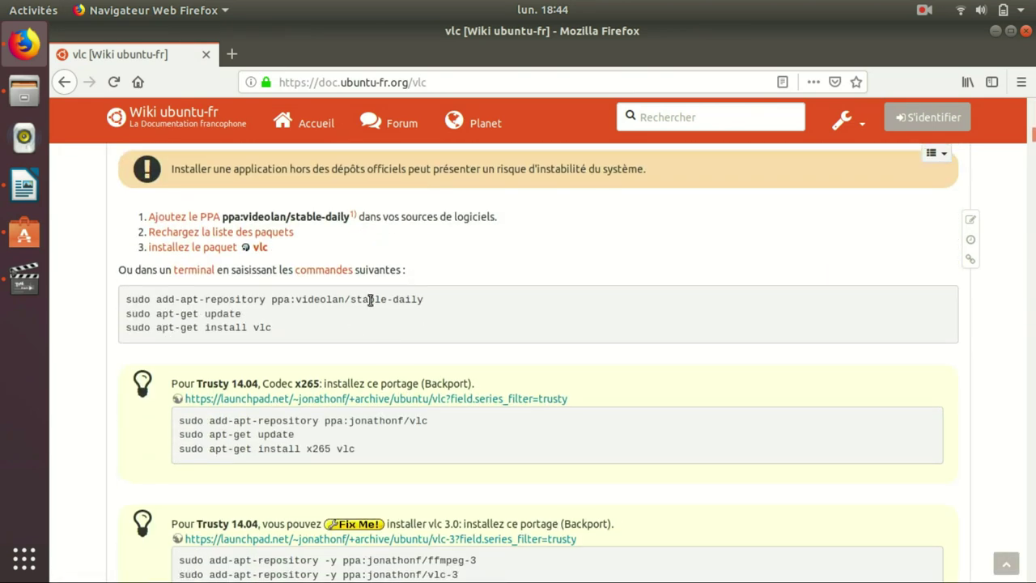
{"action": "left_click_drag", "start_coordinate": [362, 299], "coordinate": [362, 279]}
{"action": "left_click", "coordinate": [311, 291]}
{"action": "scroll", "coordinate": [341, 311], "scroll_direction": "up", "scroll_amount": 2}
{"action": "left_click_drag", "start_coordinate": [171, 250], "coordinate": [346, 255]}
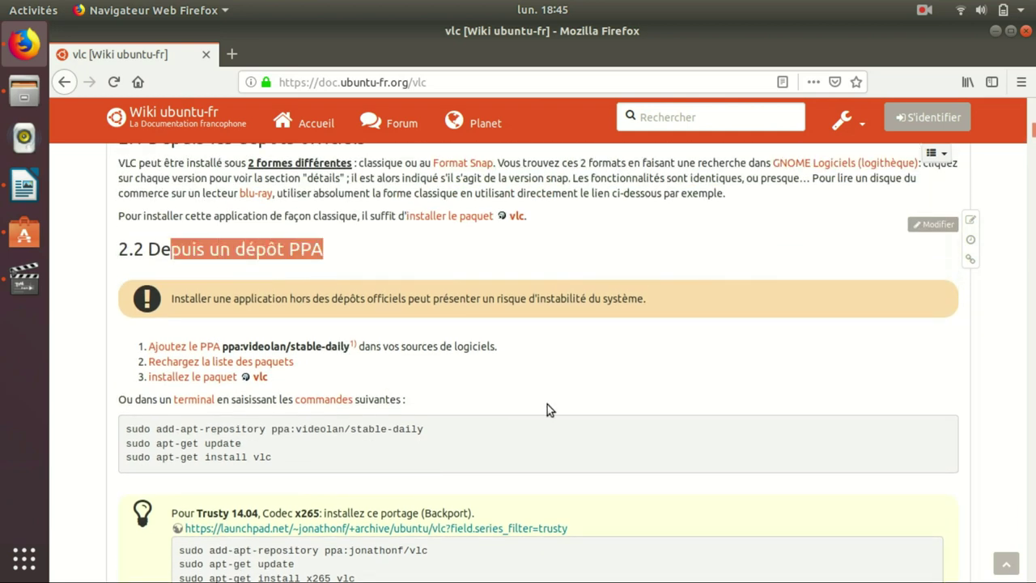
Copy the command "sudo add-apt-repository ppa:videolan/stable-daily" from the wiki's PPA instructions.
{"action": "scroll", "coordinate": [171, 295], "scroll_direction": "down", "scroll_amount": 2}
{"action": "triple_click", "coordinate": [251, 259]}
{"action": "right_click", "coordinate": [247, 255]}
{"action": "left_click", "coordinate": [301, 268]}
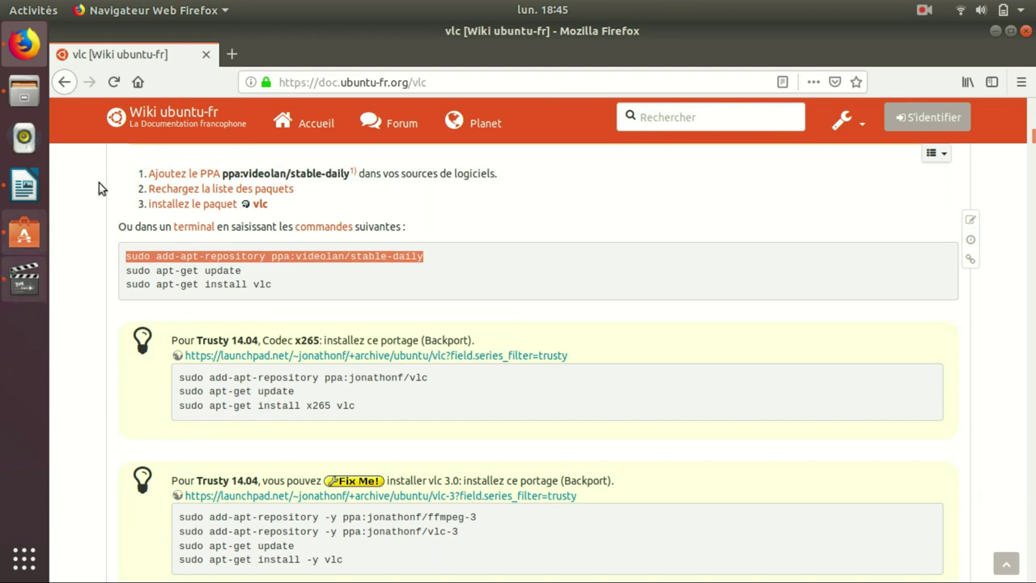
Open Terminal, paste and run the copied add-apt-repository command, and submit the account password.
{"action": "left_click", "coordinate": [25, 558]}
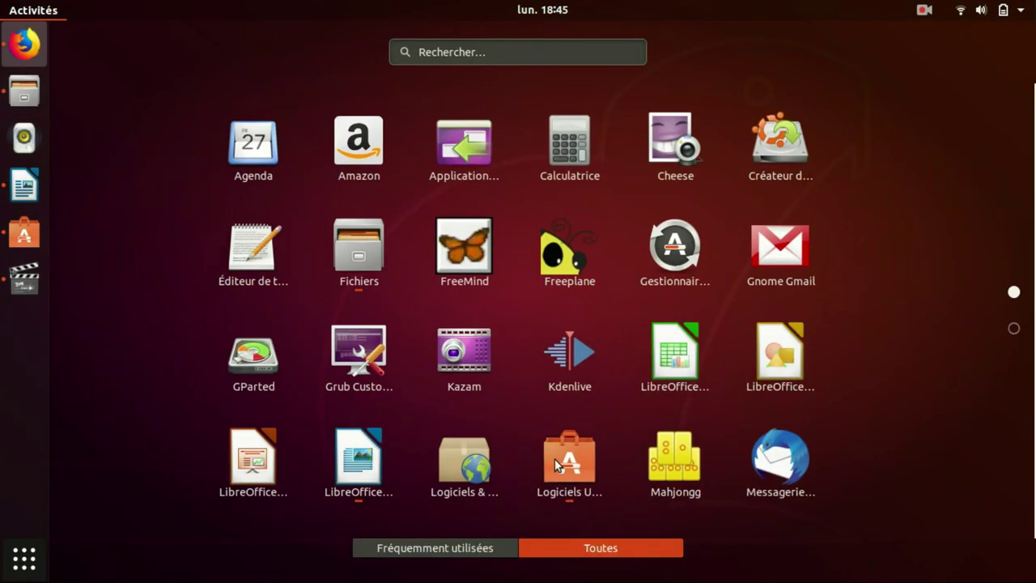
{"action": "scroll", "coordinate": [554, 458], "scroll_direction": "down", "scroll_amount": 1}
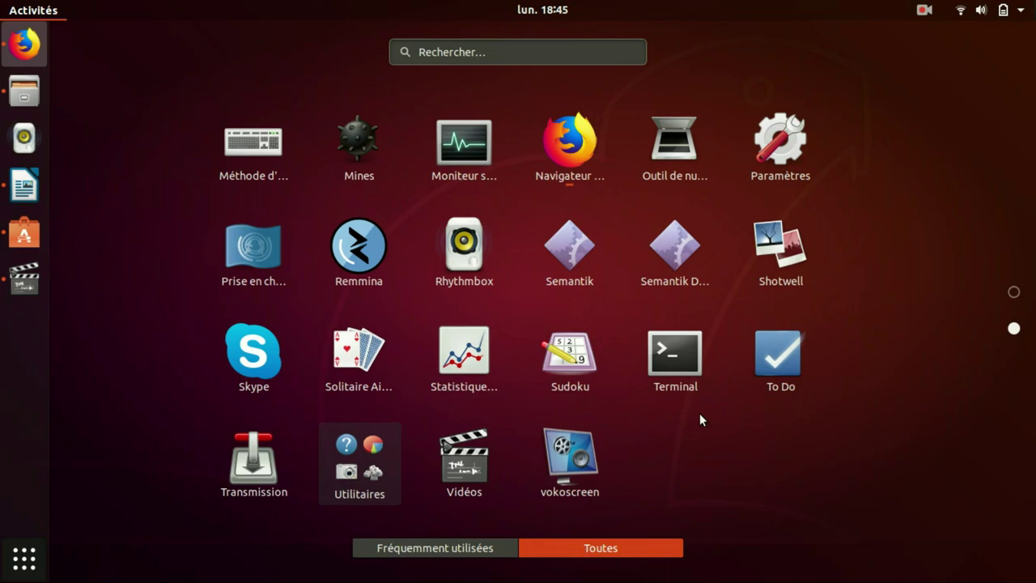
{"action": "left_click", "coordinate": [692, 357]}
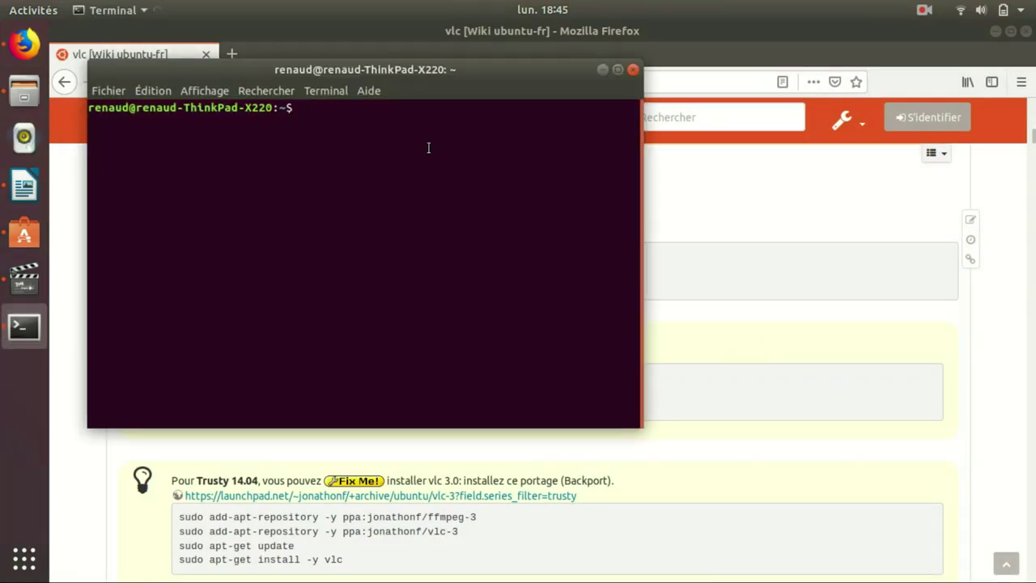
{"action": "left_click", "coordinate": [153, 90]}
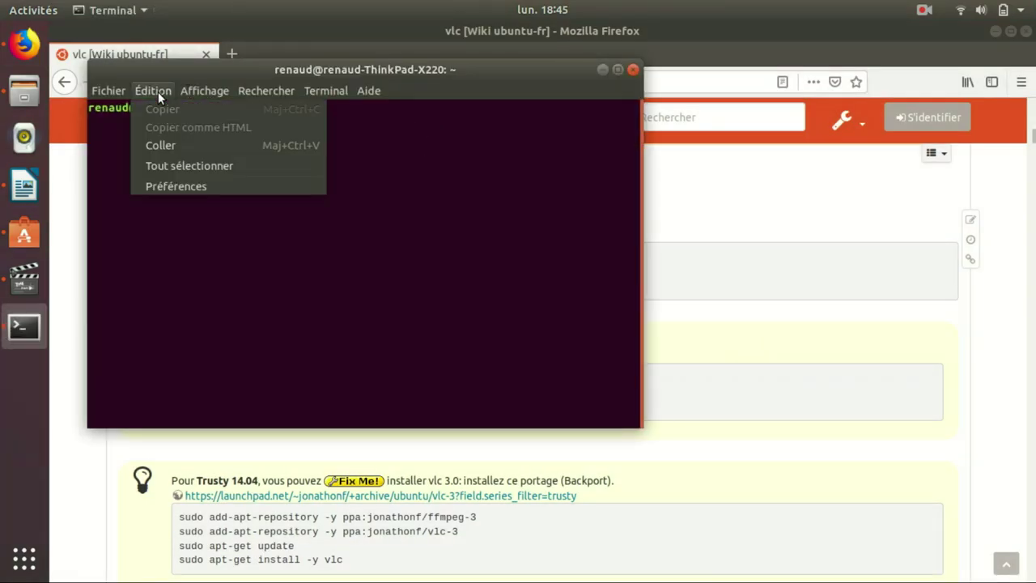
{"action": "left_click", "coordinate": [191, 146]}
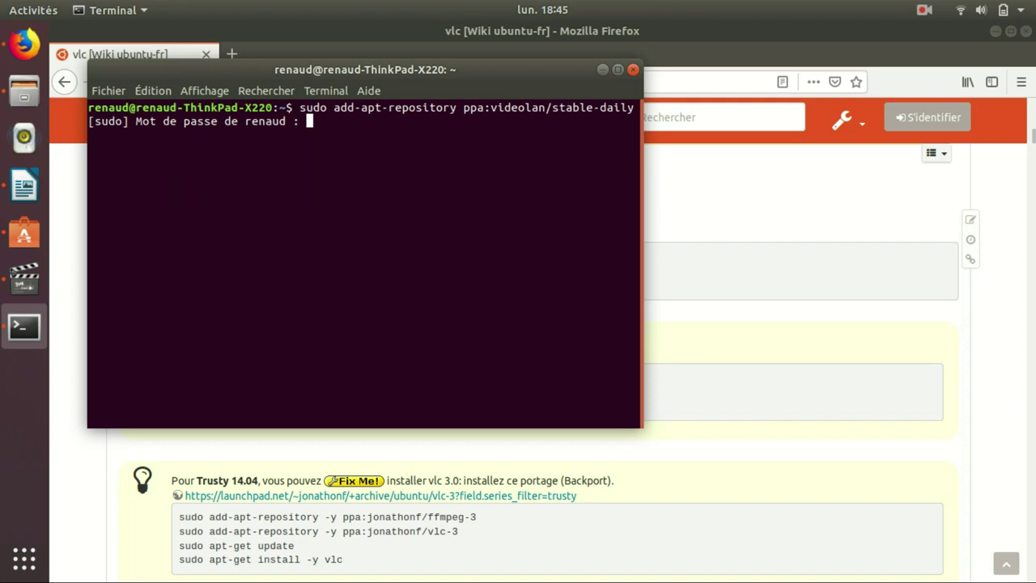
{"action": "key", "text": "Return"}
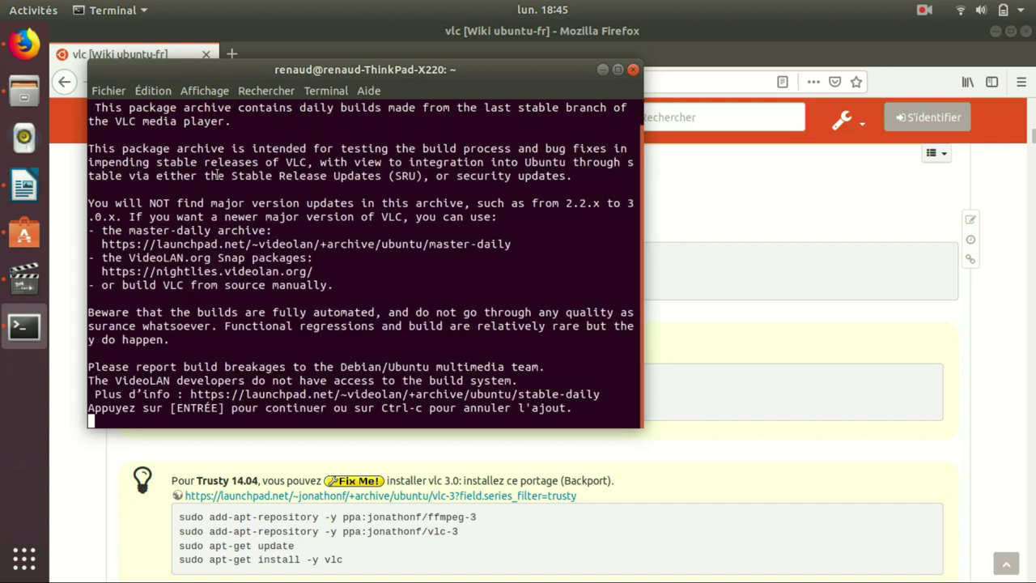
Return to the wiki page in Firefox and copy the command "sudo apt-get update".
{"action": "left_click", "coordinate": [771, 319]}
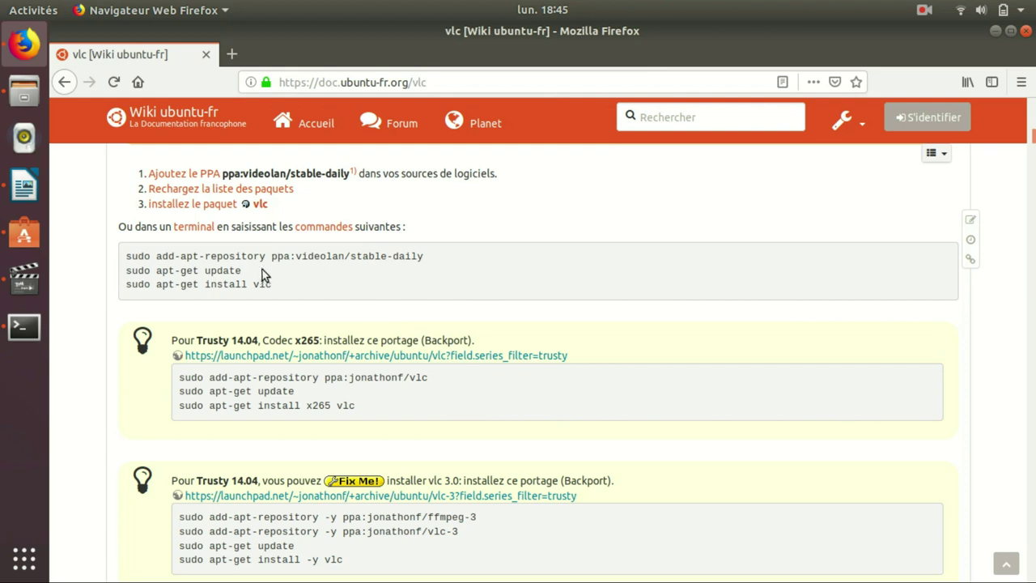
{"action": "left_click_drag", "start_coordinate": [262, 269], "coordinate": [126, 270]}
{"action": "right_click", "coordinate": [150, 271]}
{"action": "left_click", "coordinate": [194, 281]}
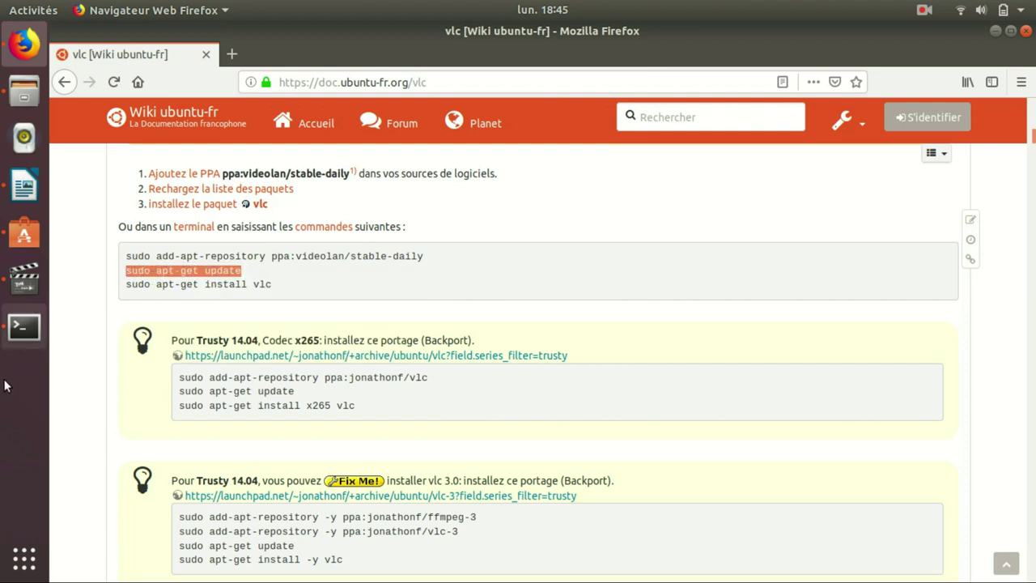
Switch to Terminal, confirm adding the VideoLAN repository, and paste and run "sudo apt-get update".
{"action": "left_click", "coordinate": [25, 326]}
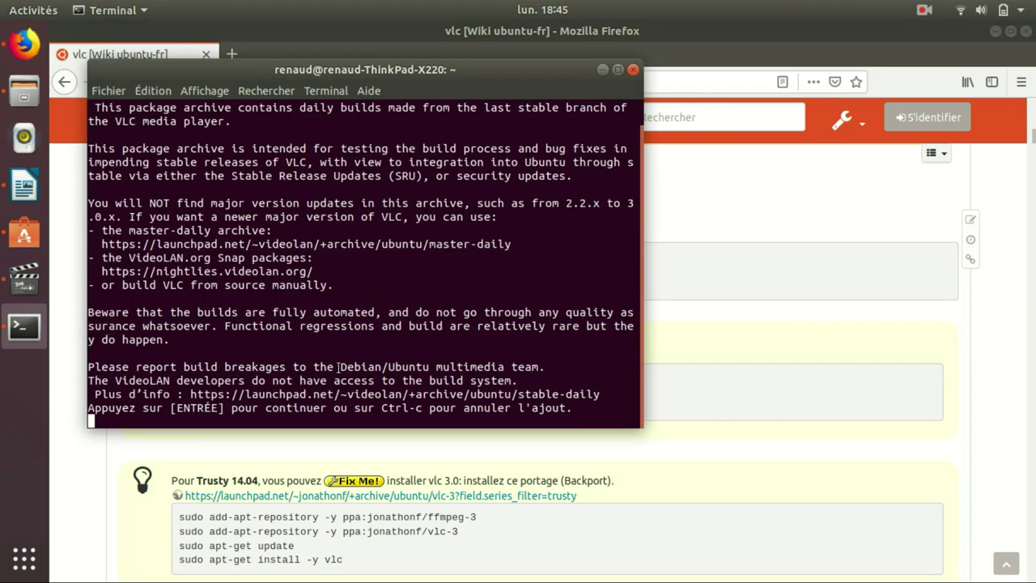
{"action": "key", "text": "Return"}
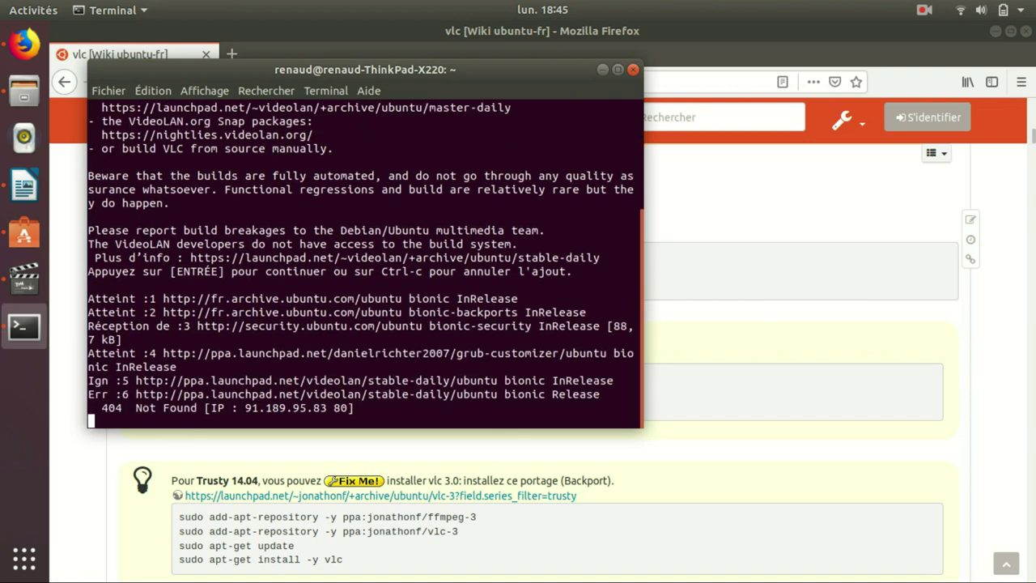
{"action": "left_click", "coordinate": [153, 90]}
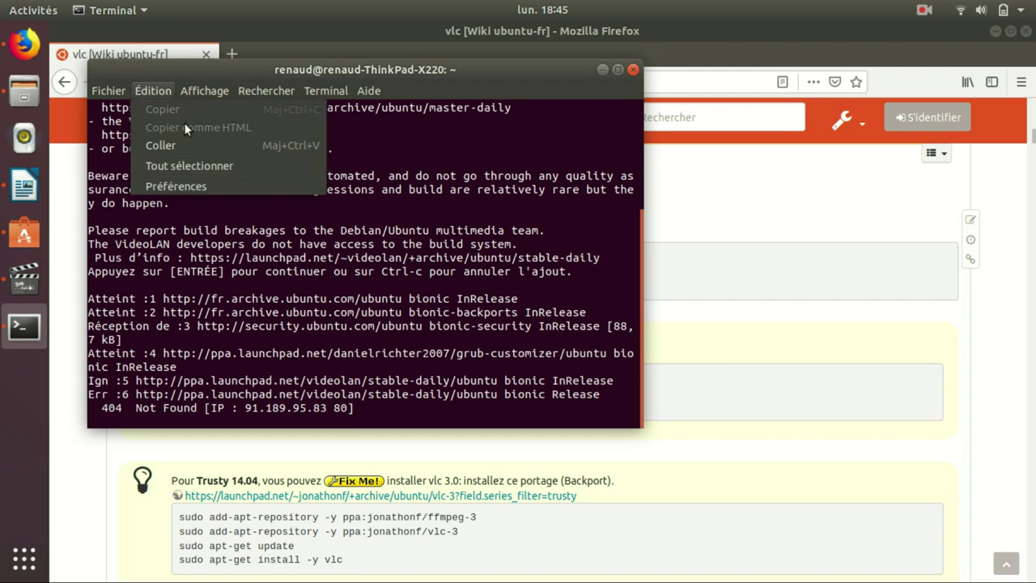
{"action": "left_click", "coordinate": [198, 144]}
{"action": "key", "text": "Return"}
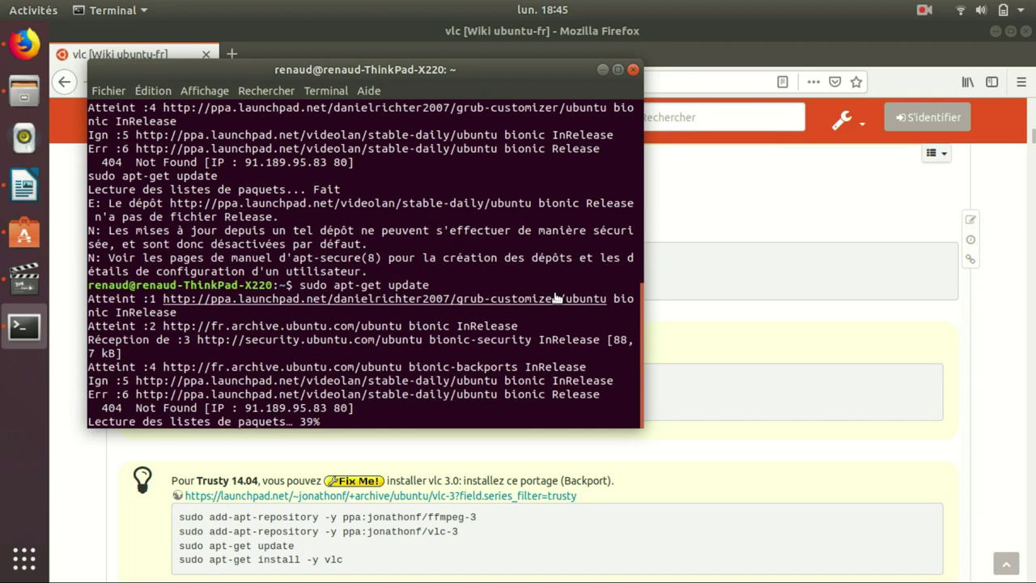
Copy "sudo apt-get install vlc" from the wiki's PPA instructions, and paste and run it in Terminal.
{"action": "left_click", "coordinate": [1001, 270]}
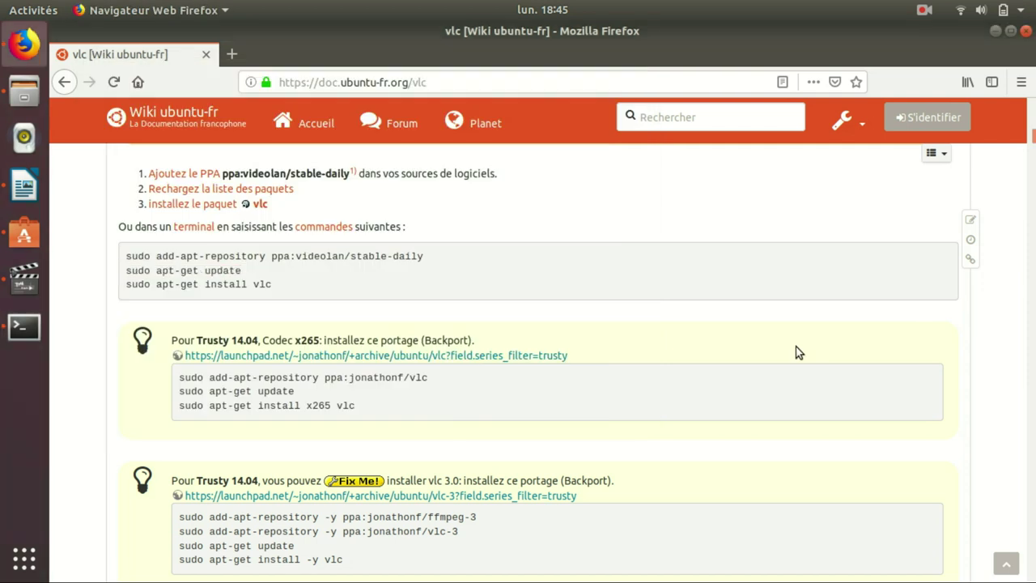
{"action": "left_click_drag", "start_coordinate": [289, 291], "coordinate": [106, 281]}
{"action": "right_click", "coordinate": [143, 285]}
{"action": "left_click", "coordinate": [178, 295]}
{"action": "left_click", "coordinate": [24, 326]}
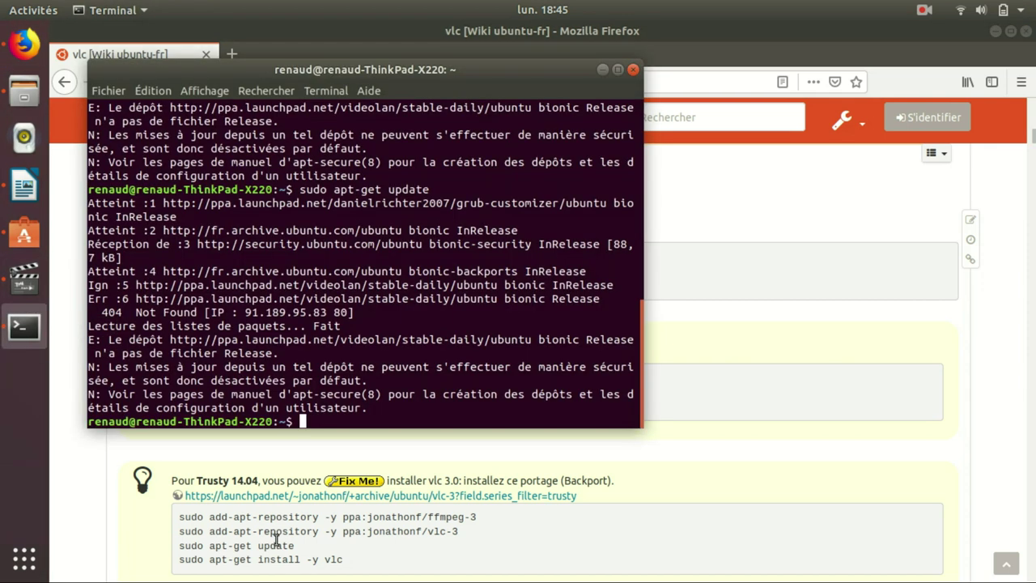
{"action": "left_click", "coordinate": [153, 90]}
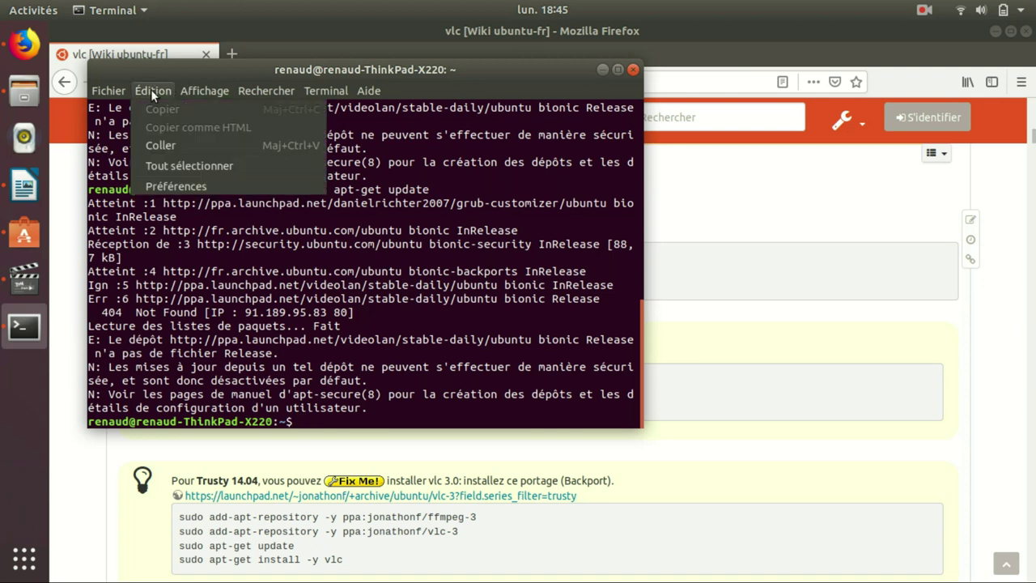
{"action": "left_click", "coordinate": [198, 145]}
{"action": "key", "text": "Return"}
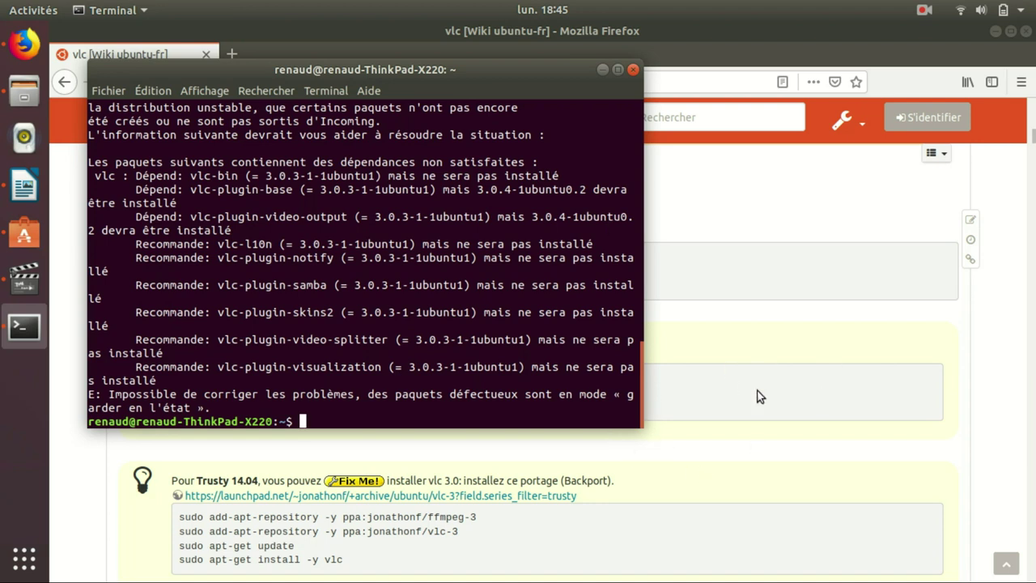
Switch to Logiciels Ubuntu, clear the vlc search and return to the full software catalogue.
{"action": "left_click", "coordinate": [786, 455]}
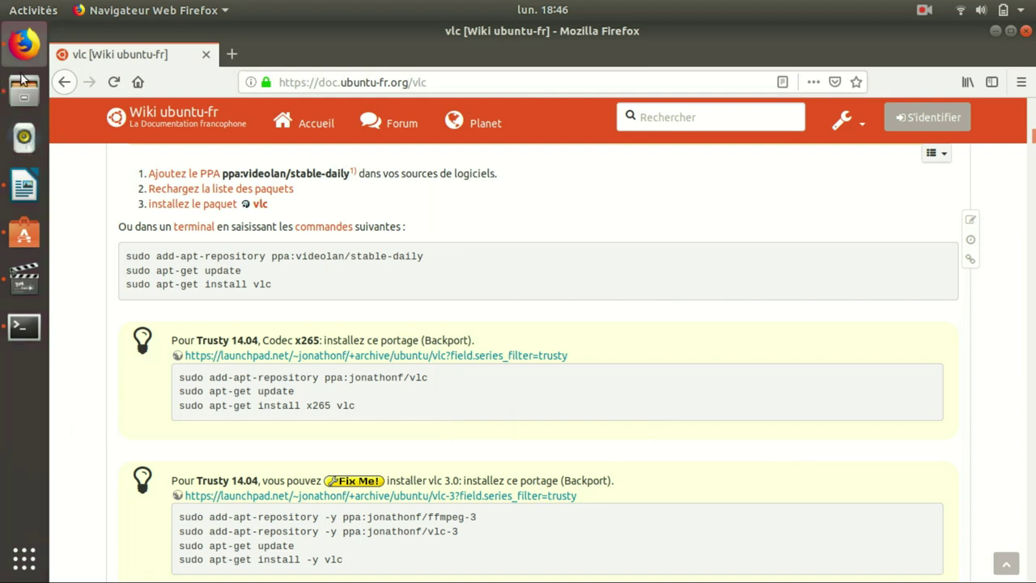
{"action": "left_click", "coordinate": [23, 233]}
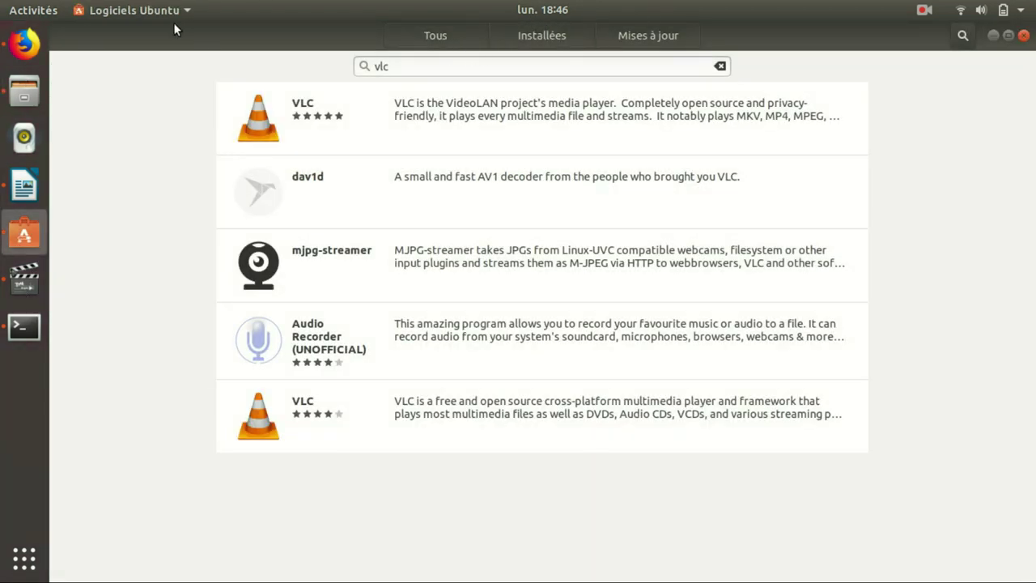
{"action": "left_click", "coordinate": [509, 65]}
{"action": "key", "text": "ctrl+a"}
{"action": "key", "text": "BackSpace"}
{"action": "left_click", "coordinate": [416, 42]}
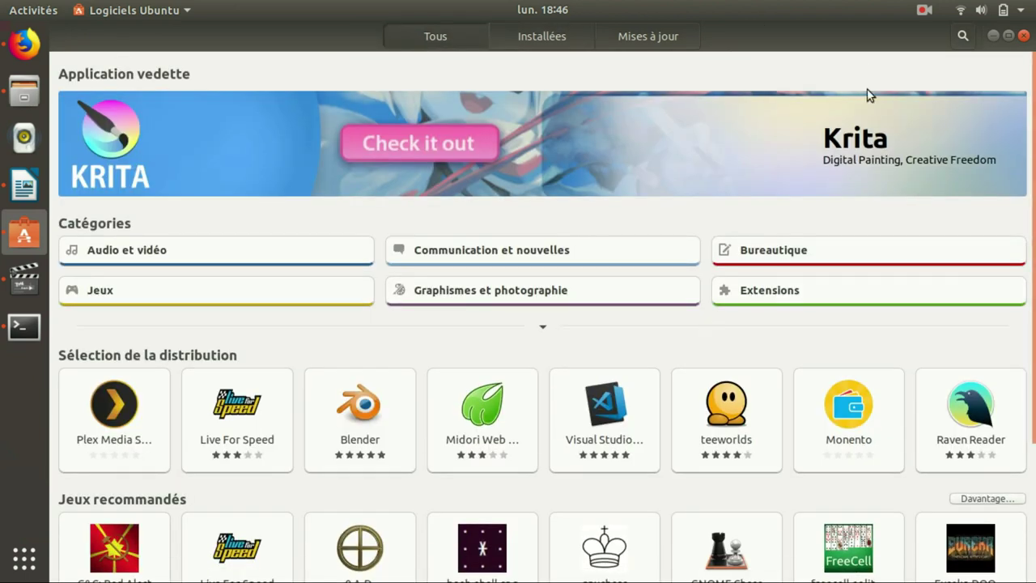
Check both pages of the applications overview for VLC, and bring up the Terminal window and minimize it.
{"action": "left_click", "coordinate": [25, 559]}
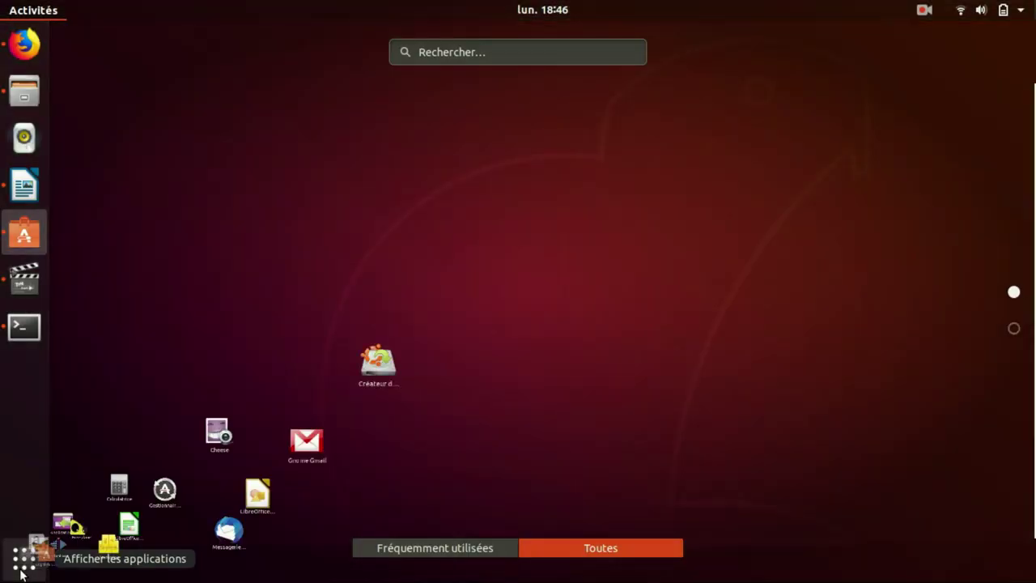
{"action": "scroll", "coordinate": [575, 239], "scroll_direction": "down", "scroll_amount": 1}
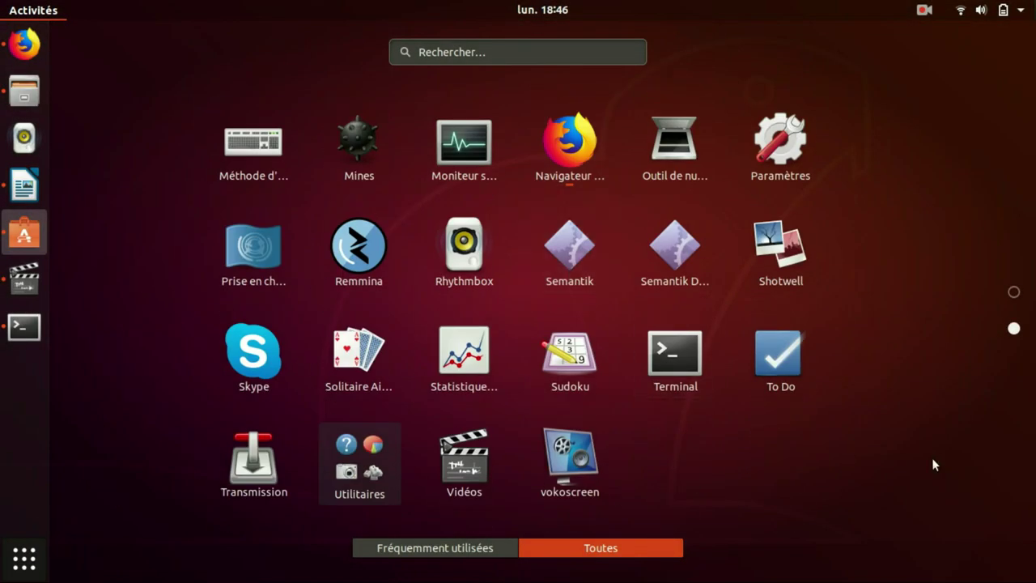
{"action": "scroll", "coordinate": [892, 422], "scroll_direction": "up", "scroll_amount": 1}
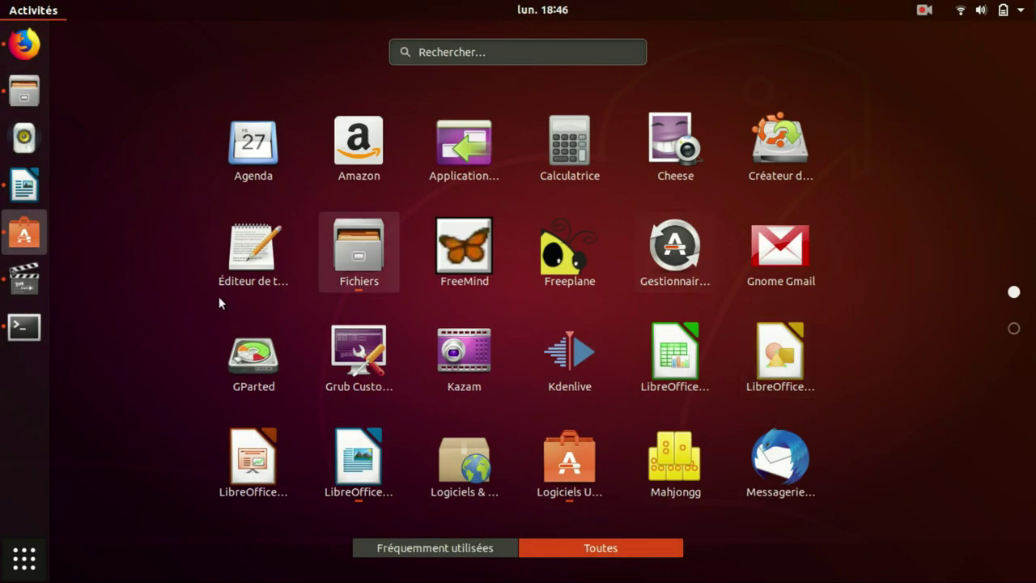
{"action": "left_click", "coordinate": [24, 326]}
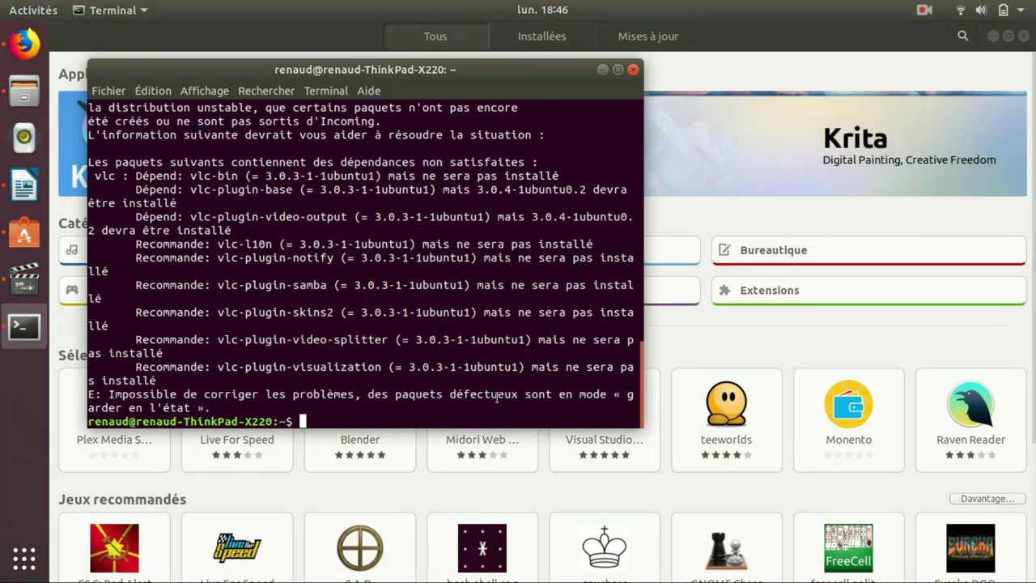
{"action": "left_click", "coordinate": [600, 75]}
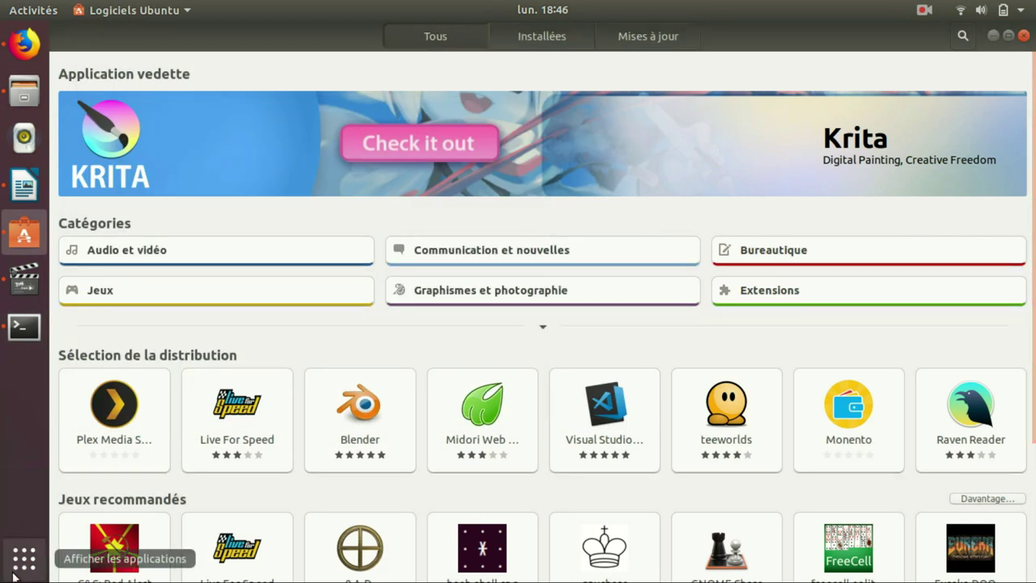
Browse both pages of all installed applications again, looking for a VLC entry.
{"action": "left_click", "coordinate": [14, 546]}
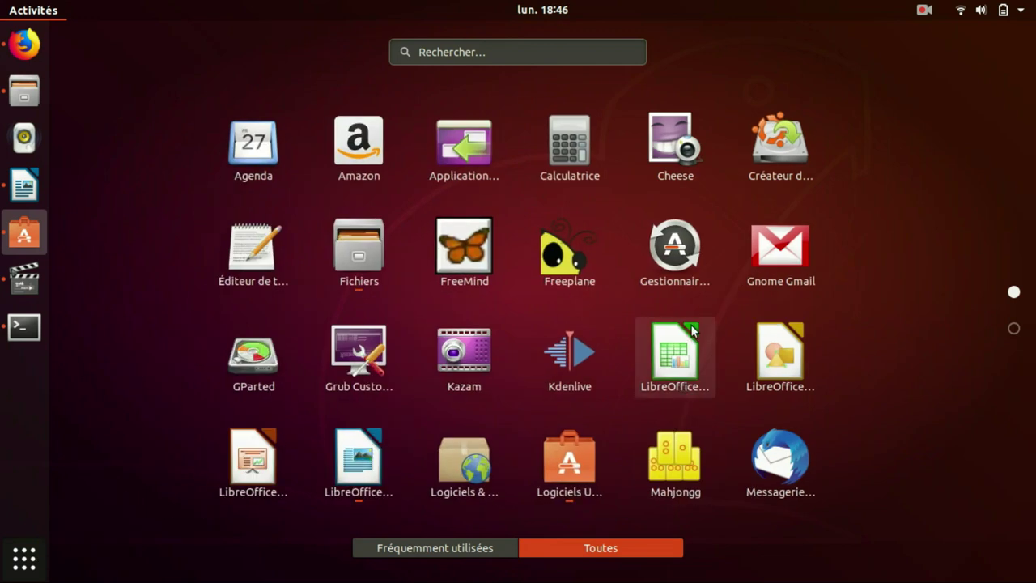
{"action": "scroll", "coordinate": [659, 308], "scroll_direction": "down", "scroll_amount": 1}
{"action": "scroll", "coordinate": [603, 303], "scroll_direction": "up", "scroll_amount": 1}
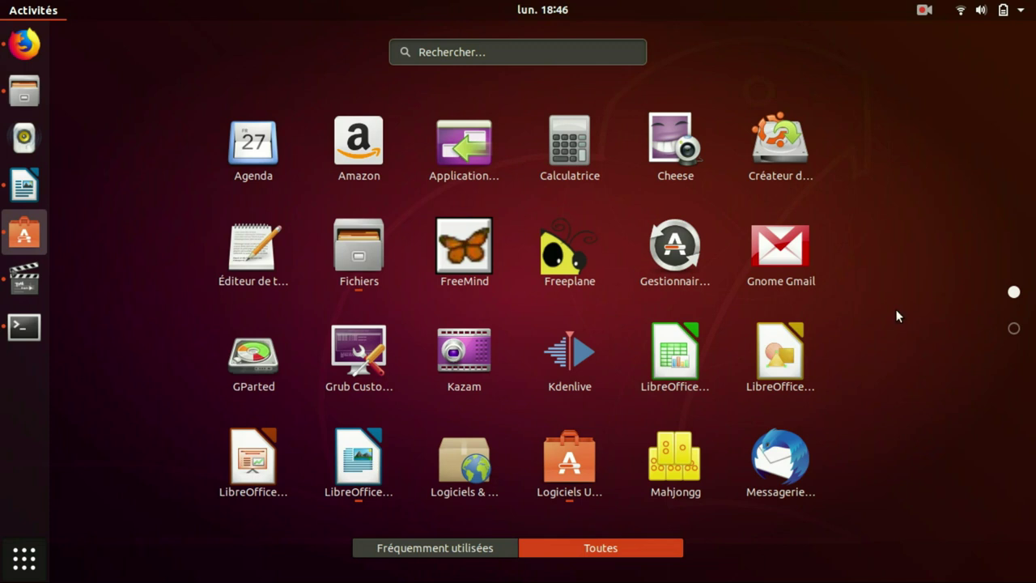
{"action": "scroll", "coordinate": [910, 267], "scroll_direction": "down", "scroll_amount": 1}
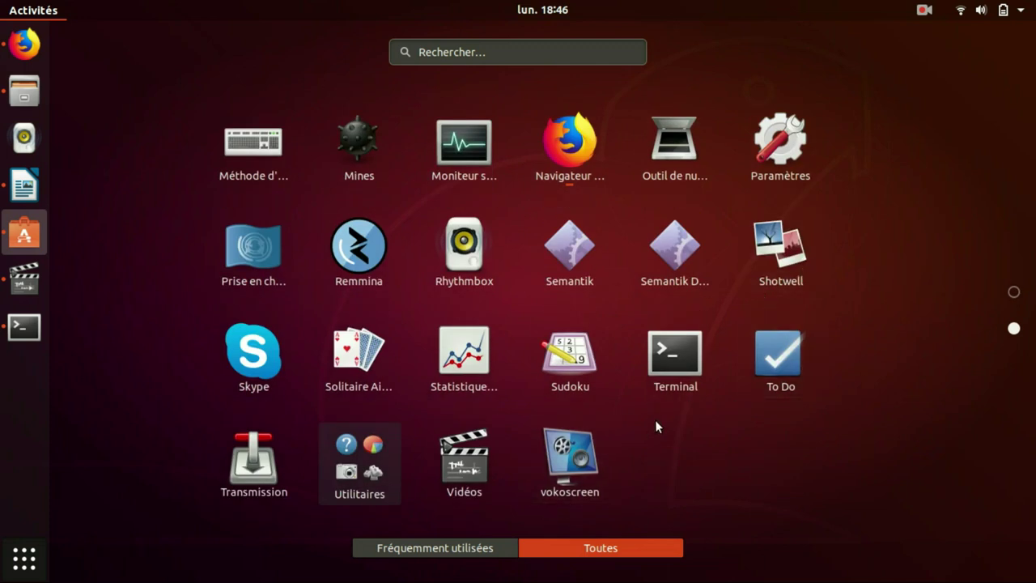
{"action": "scroll", "coordinate": [654, 420], "scroll_direction": "up", "scroll_amount": 1}
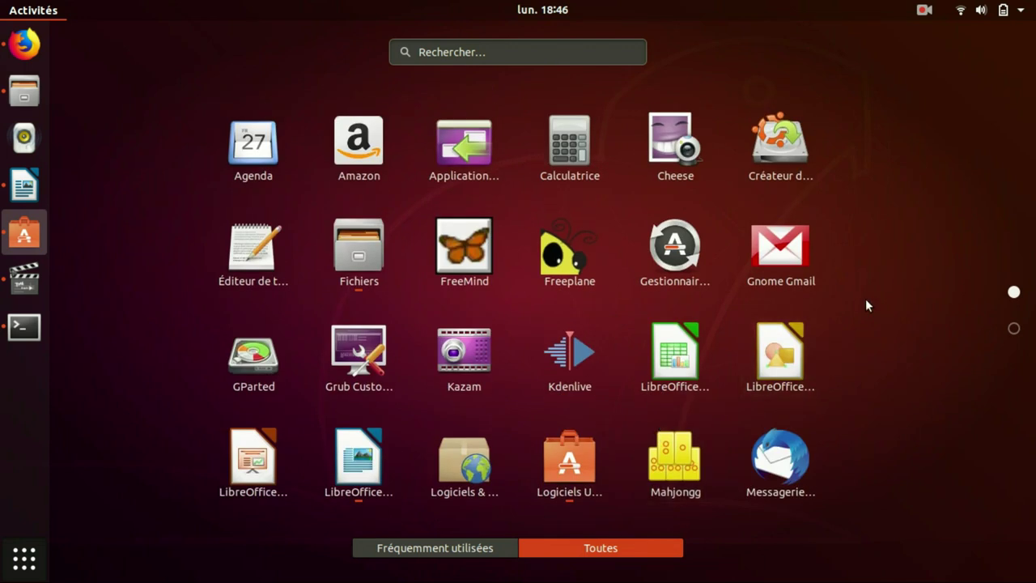
{"action": "scroll", "coordinate": [839, 324], "scroll_direction": "down", "scroll_amount": 1}
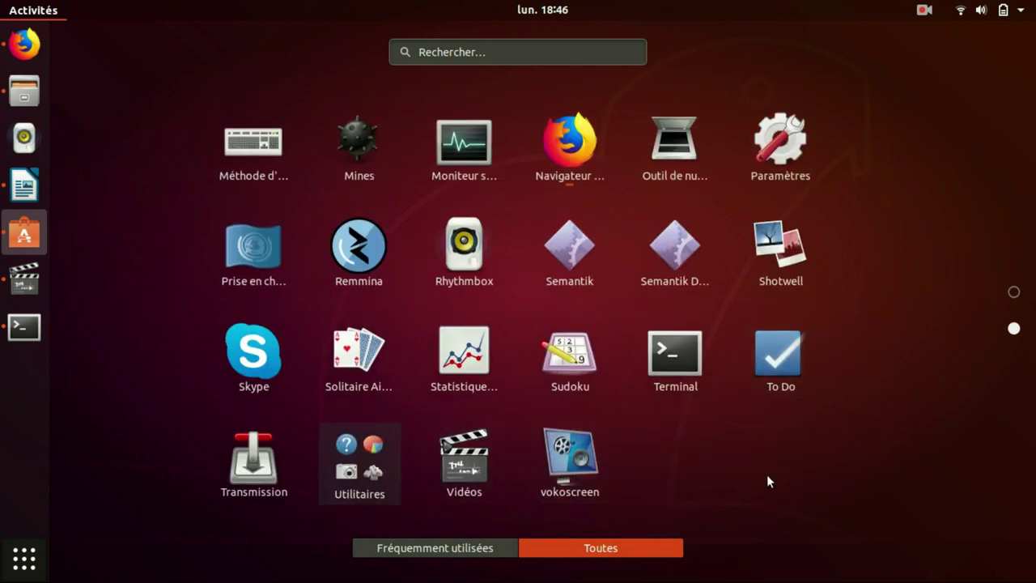
{"action": "scroll", "coordinate": [779, 462], "scroll_direction": "up", "scroll_amount": 1}
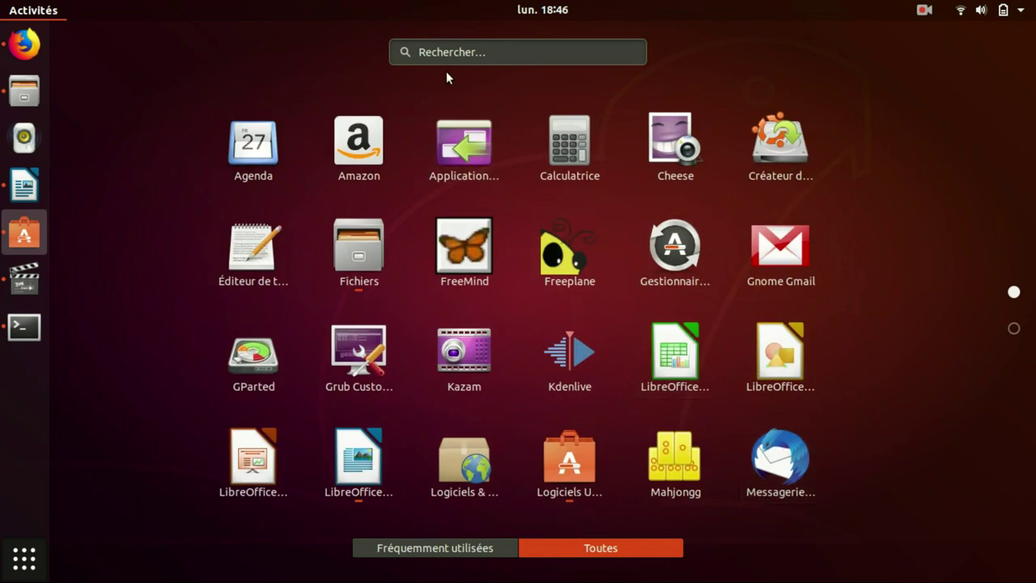
Search the applications overview for "vlc" and open the VLC result's page in Logiciels Ubuntu.
{"action": "left_click", "coordinate": [477, 55]}
{"action": "type", "text": "vld"}
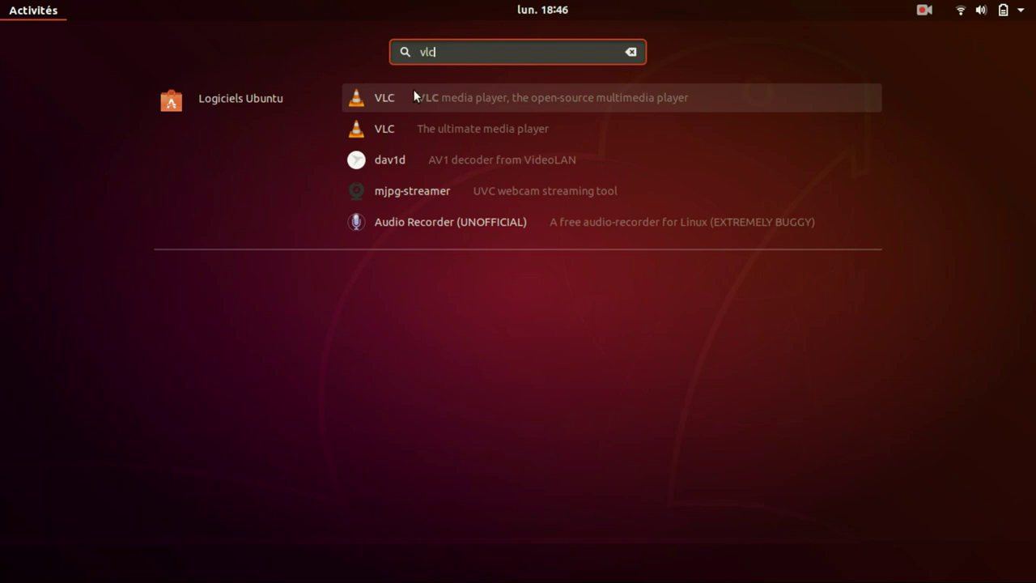
{"action": "left_click", "coordinate": [417, 96]}
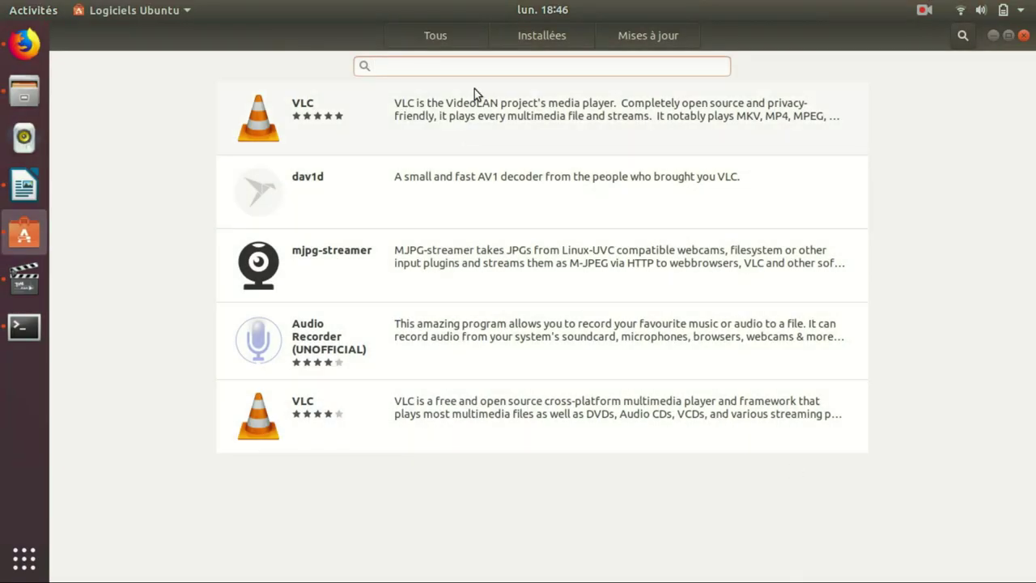
{"action": "left_click", "coordinate": [475, 95]}
Start installing VLC from its Logiciels Ubuntu page and authenticate with the account password.
{"action": "left_click", "coordinate": [259, 151]}
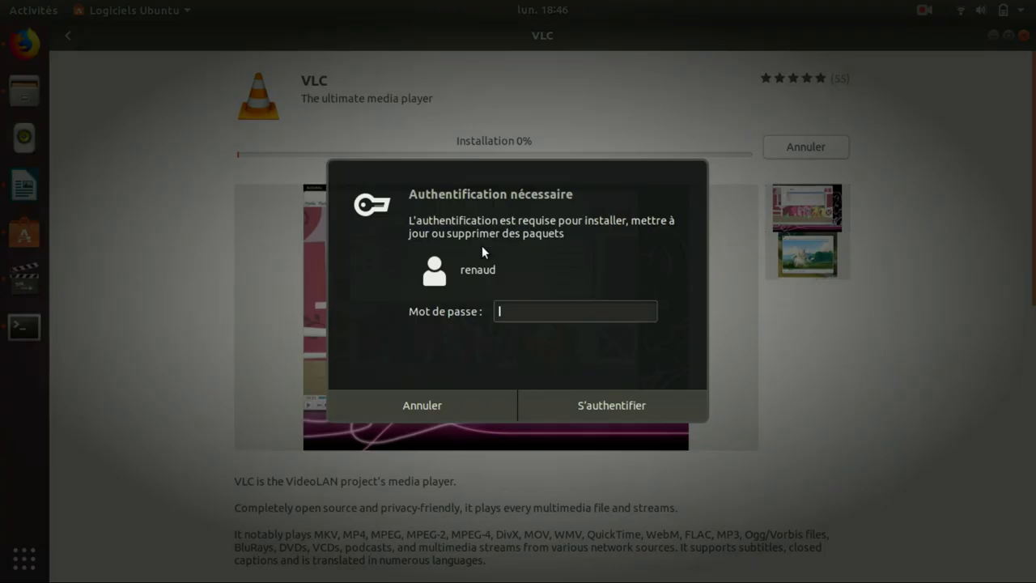
{"action": "type", "text": "••••••"}
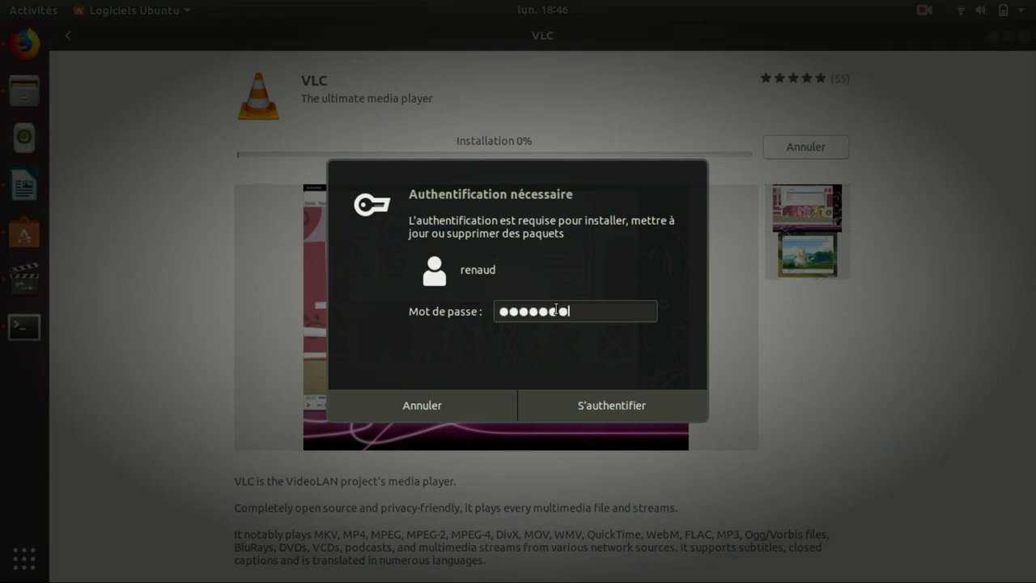
{"action": "left_click", "coordinate": [608, 405]}
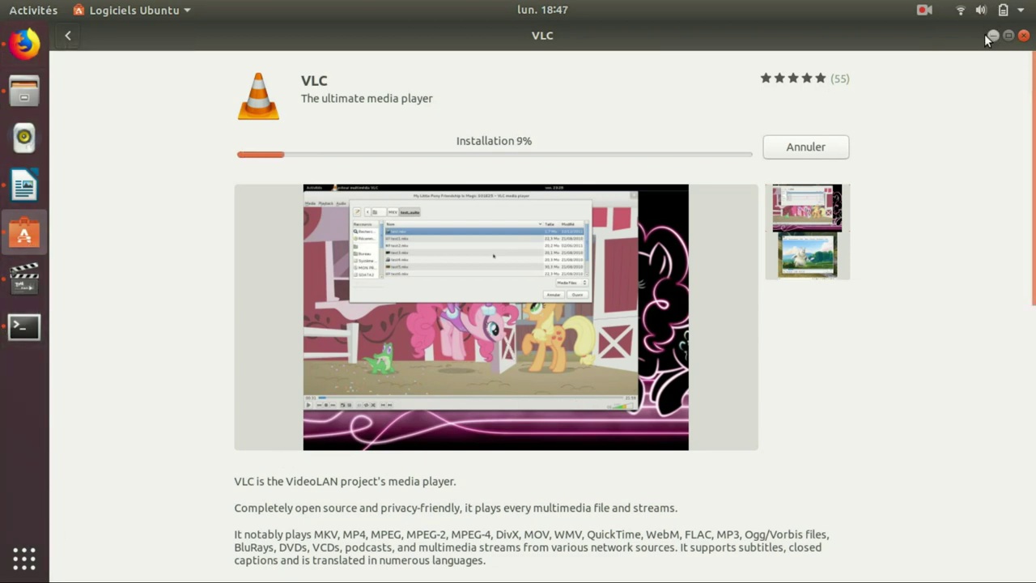
Open the Disques utility from the Utilitaires folder in the applications overview.
{"action": "left_click", "coordinate": [18, 570]}
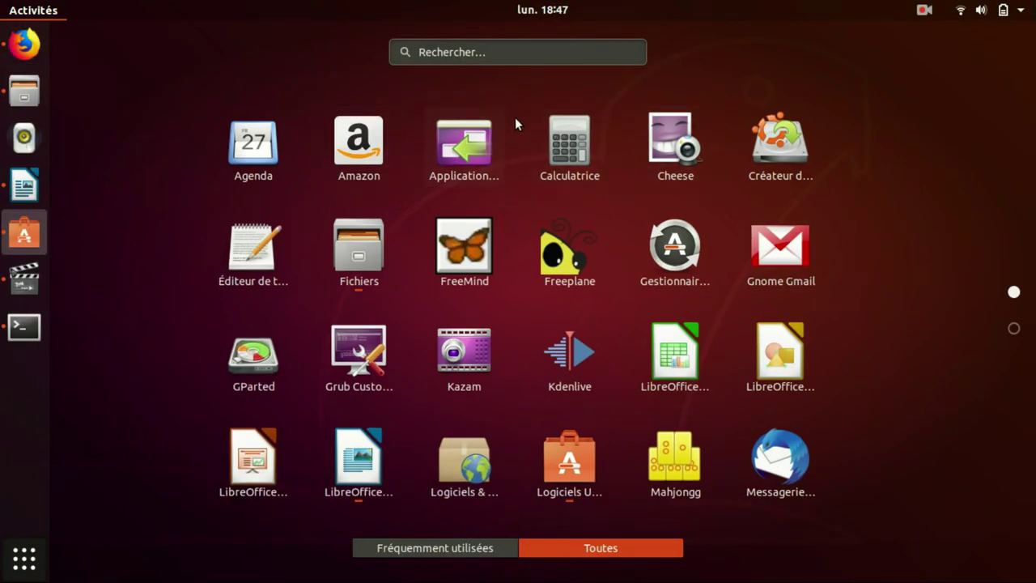
{"action": "scroll", "coordinate": [378, 346], "scroll_direction": "down", "scroll_amount": 1}
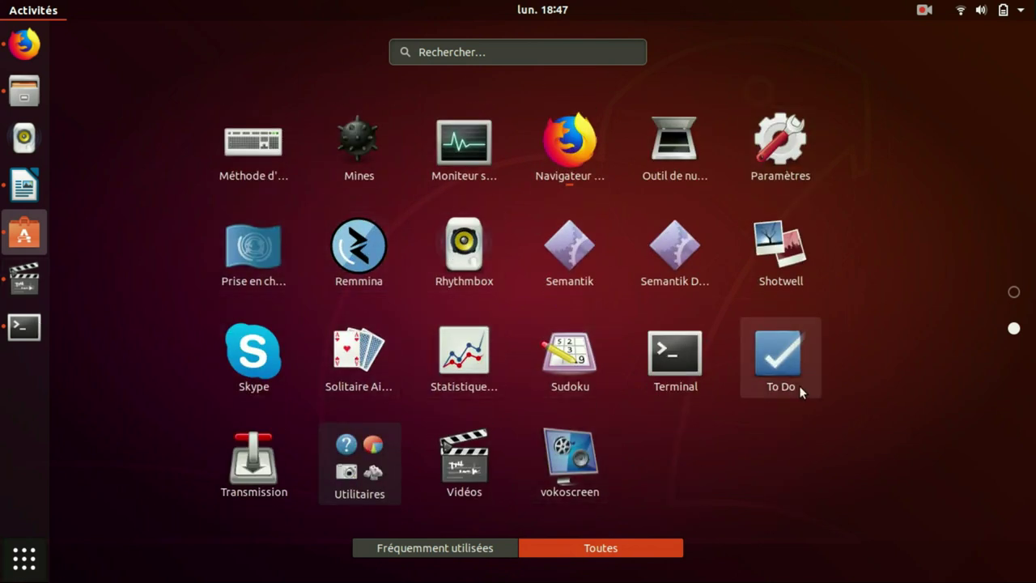
{"action": "left_click", "coordinate": [377, 464]}
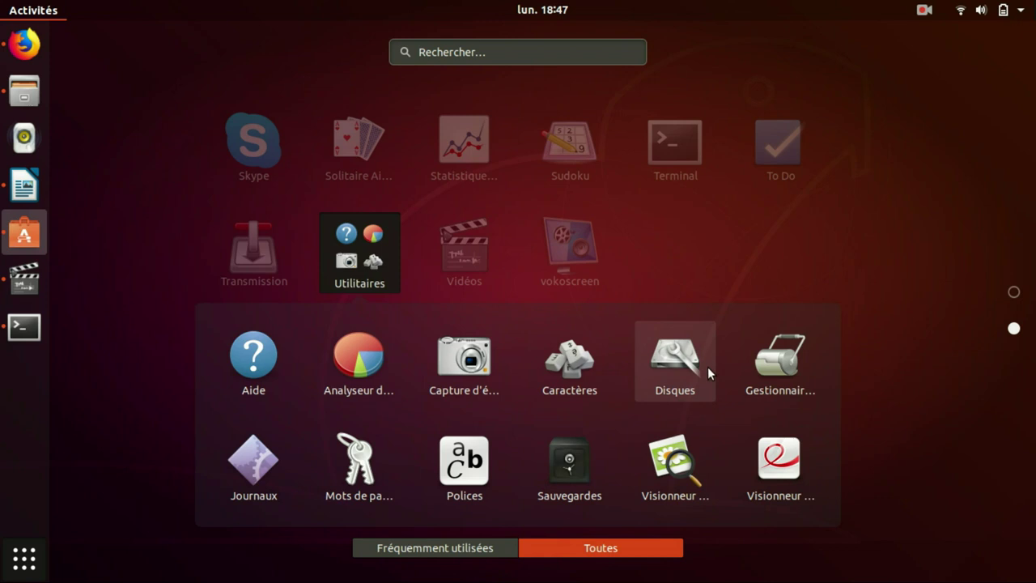
{"action": "left_click", "coordinate": [675, 360]}
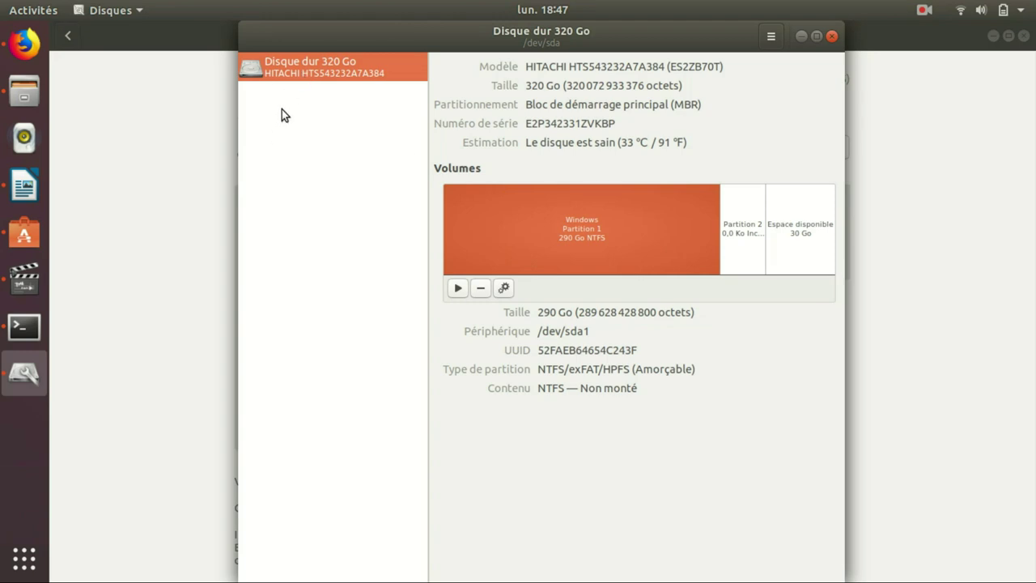
Review the actions available for the Windows partition, and inspect the details of each volume on the 320 Go hard disk.
{"action": "left_click", "coordinate": [505, 291]}
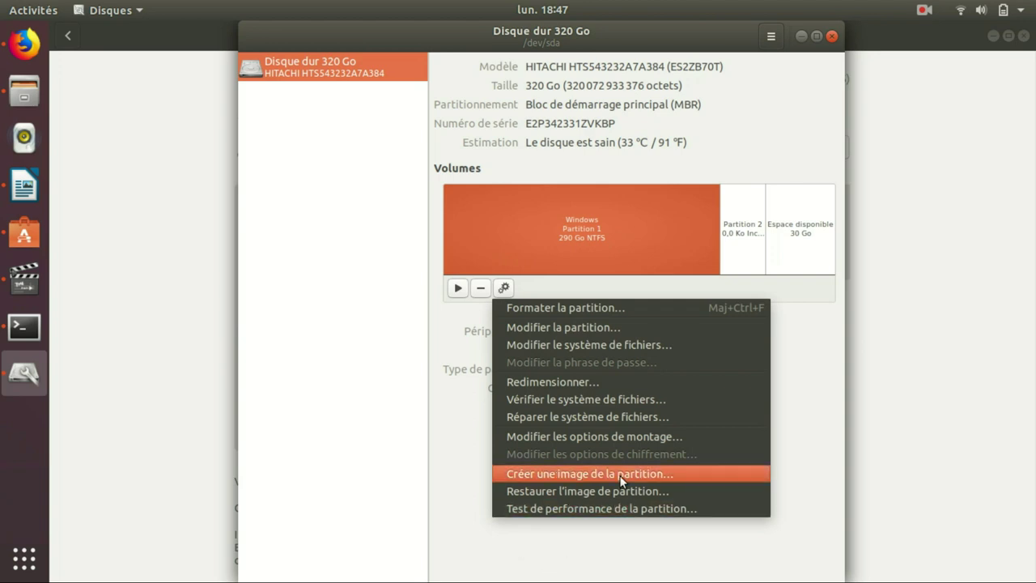
{"action": "left_click", "coordinate": [327, 321]}
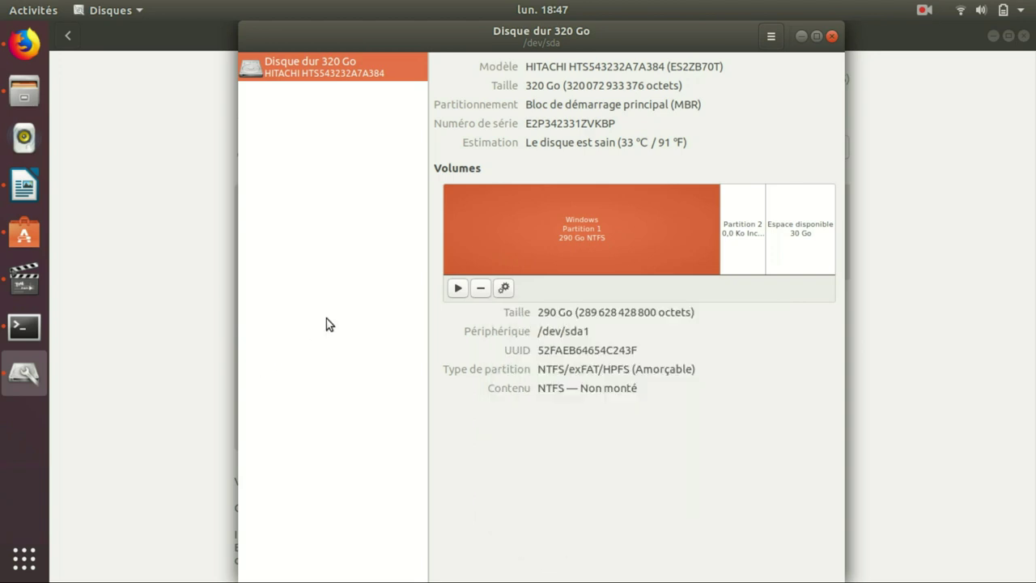
{"action": "left_click", "coordinate": [728, 229]}
{"action": "left_click", "coordinate": [588, 230]}
{"action": "left_click", "coordinate": [782, 220]}
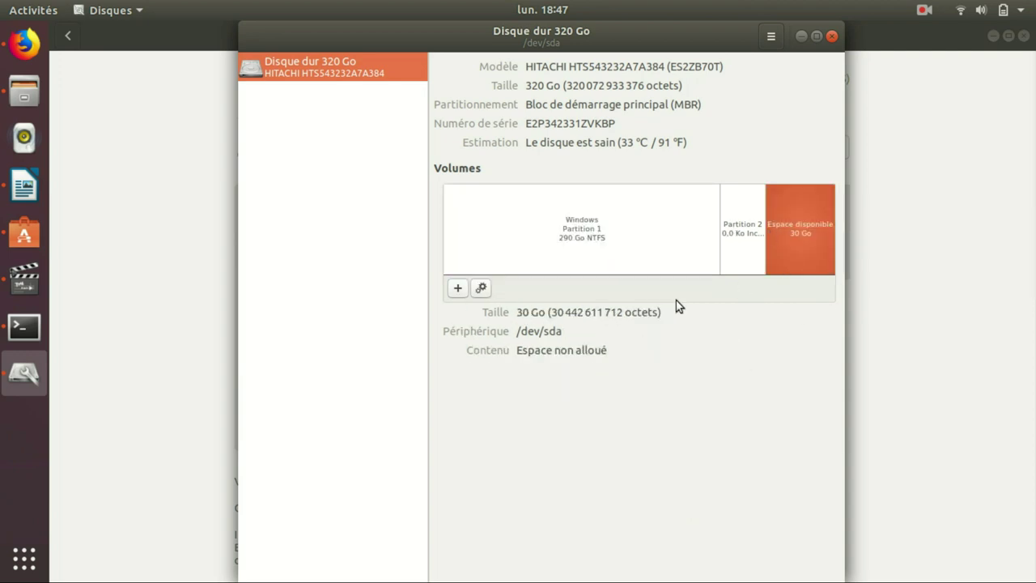
{"action": "left_click", "coordinate": [600, 243]}
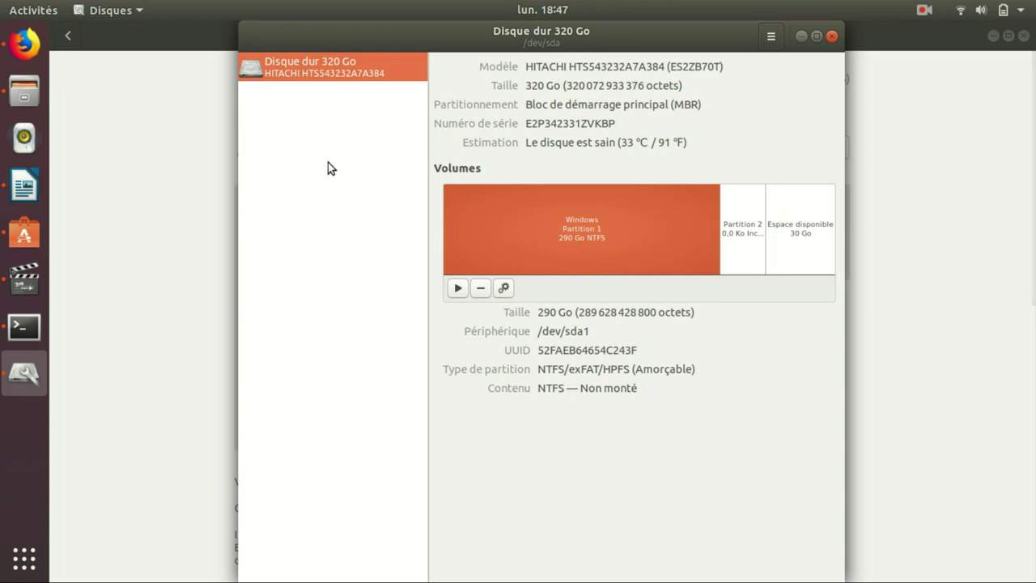
Inspect the free space and the Windows partition's available actions once more, and close Disques.
{"action": "left_click", "coordinate": [808, 269]}
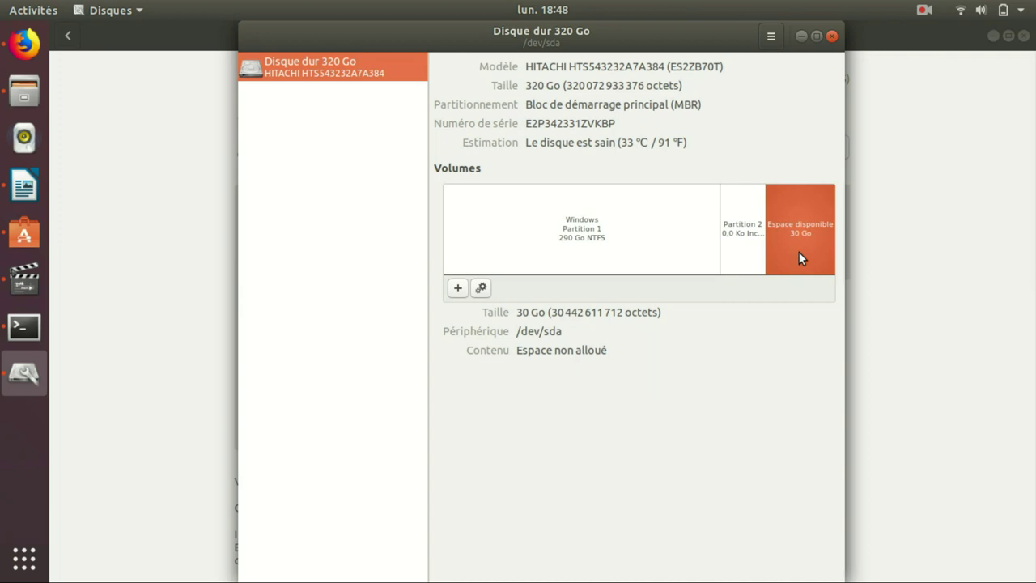
{"action": "left_click", "coordinate": [560, 240]}
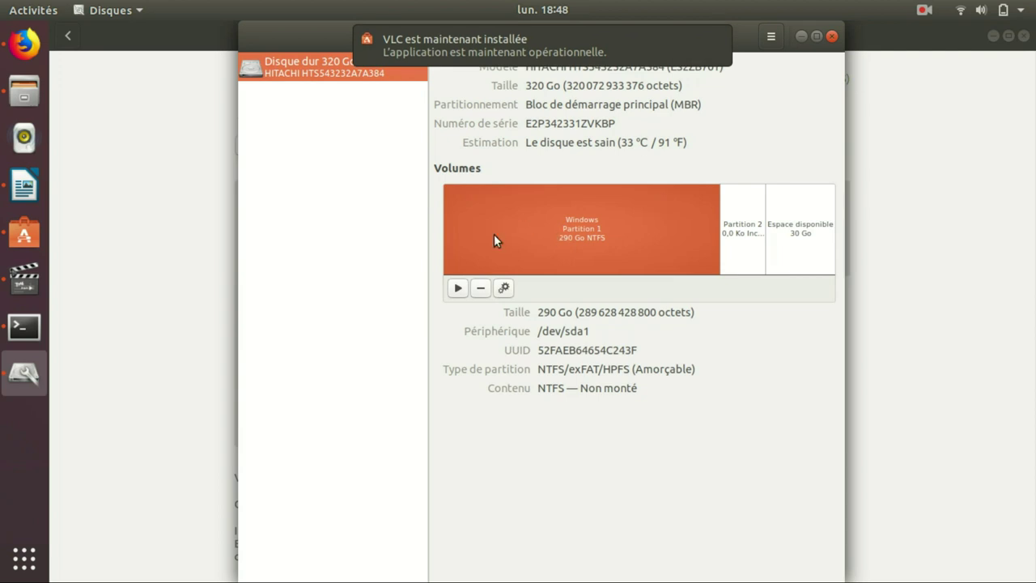
{"action": "left_click", "coordinate": [504, 289]}
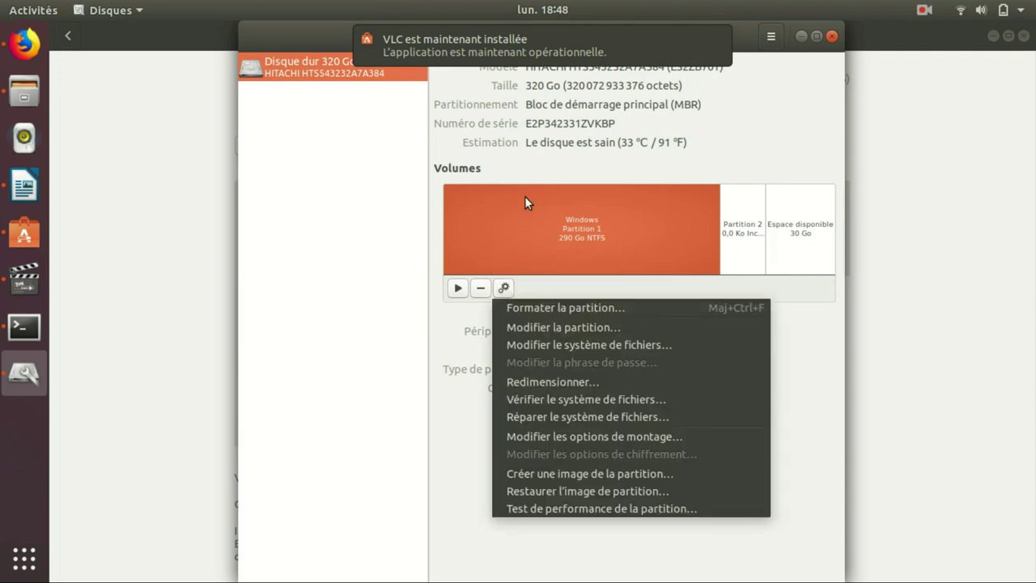
{"action": "left_click", "coordinate": [392, 229]}
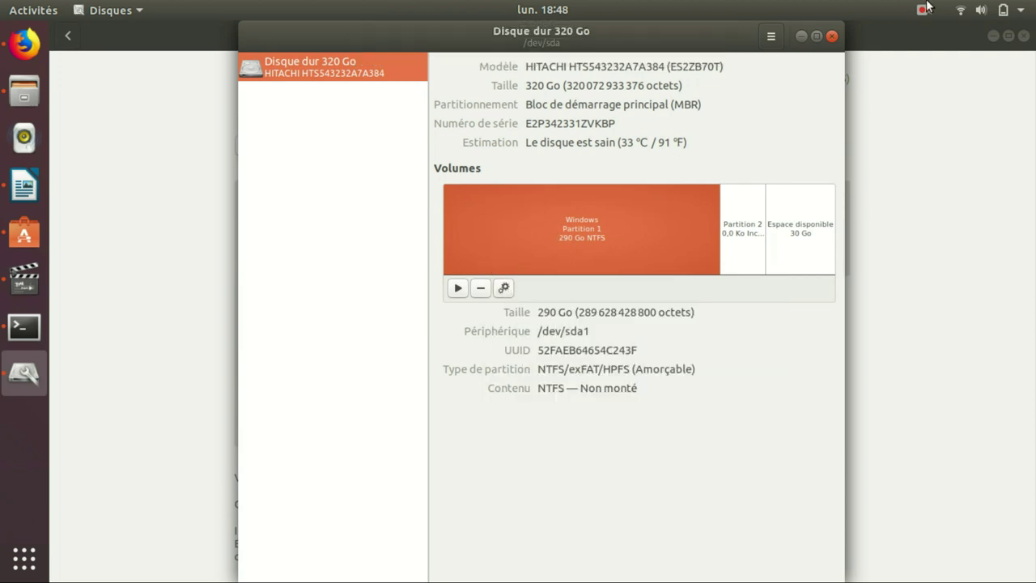
{"action": "left_click", "coordinate": [831, 36]}
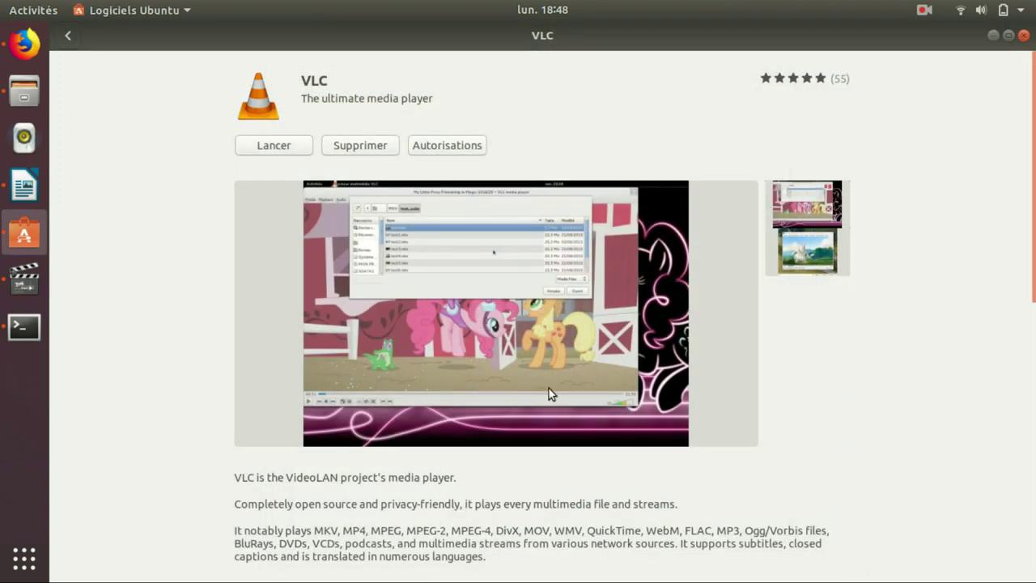
Launch VLC from its Logiciels Ubuntu page, and look through both pages of the applications overview for its entry.
{"action": "left_click", "coordinate": [250, 150]}
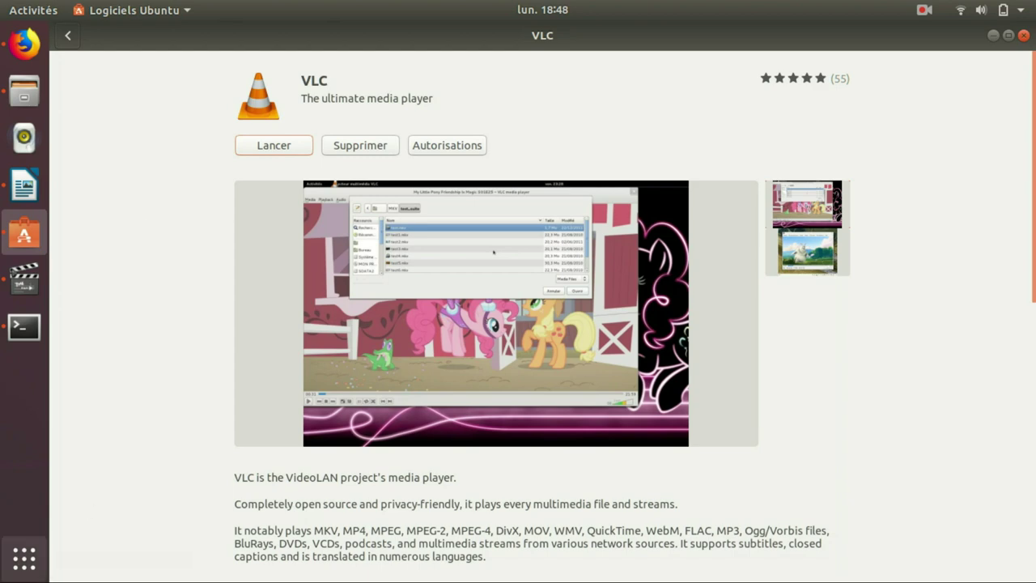
{"action": "key", "text": "super+a"}
{"action": "scroll", "coordinate": [891, 186], "scroll_direction": "down", "scroll_amount": 1}
{"action": "scroll", "coordinate": [845, 397], "scroll_direction": "up", "scroll_amount": 1}
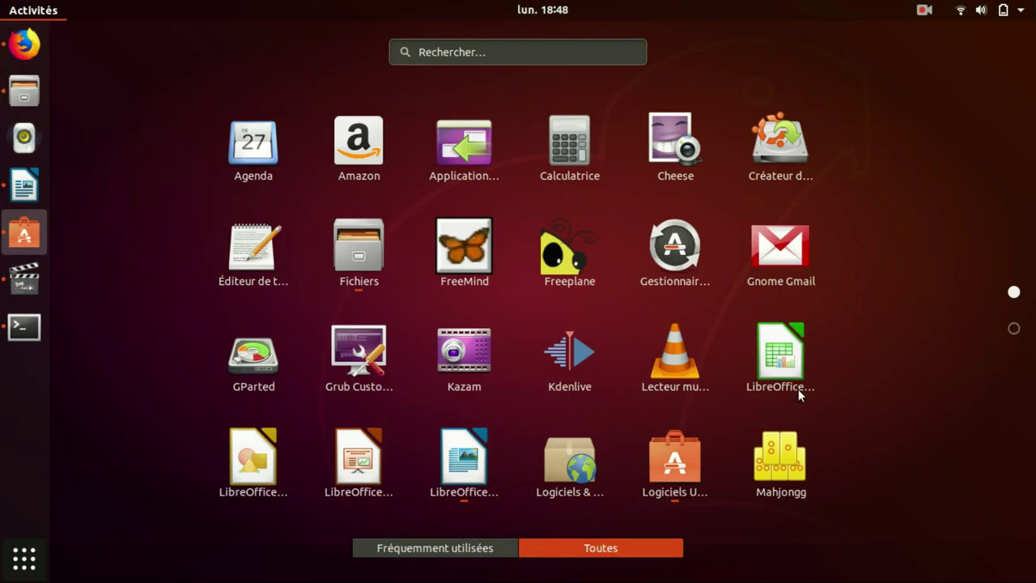
{"action": "scroll", "coordinate": [781, 385], "scroll_direction": "down", "scroll_amount": 1}
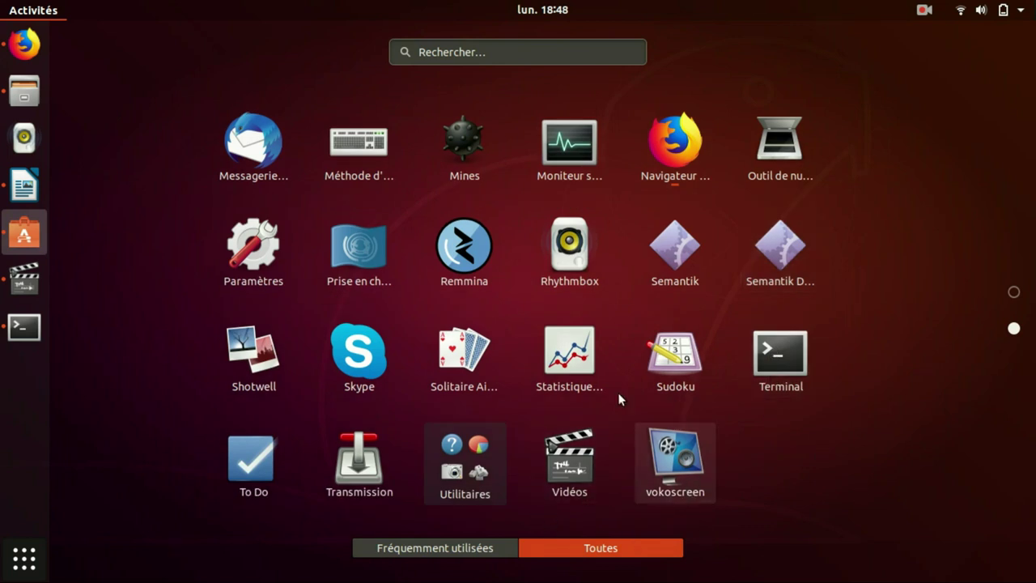
{"action": "scroll", "coordinate": [741, 363], "scroll_direction": "up", "scroll_amount": 1}
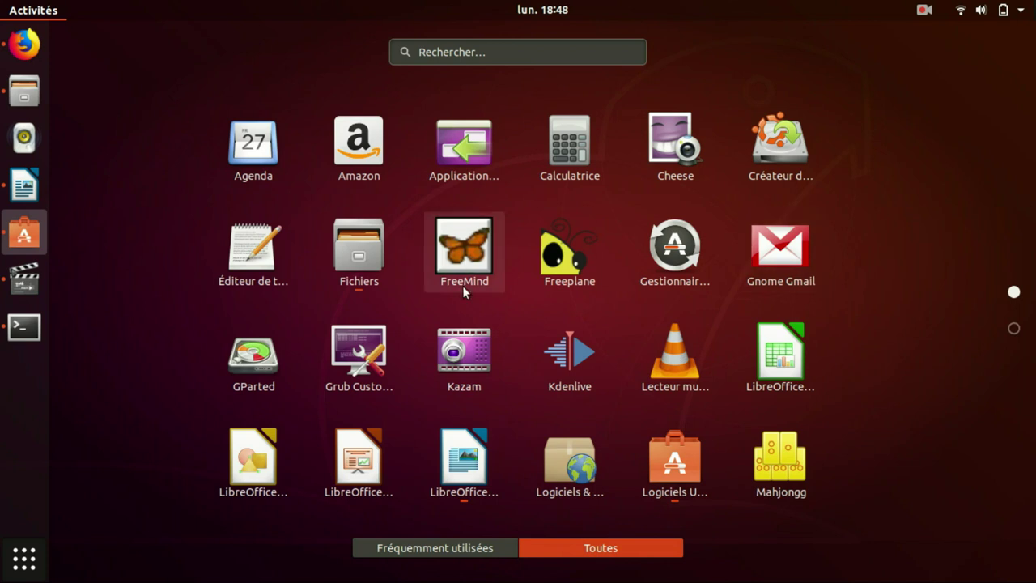
{"action": "right_click", "coordinate": [349, 256]}
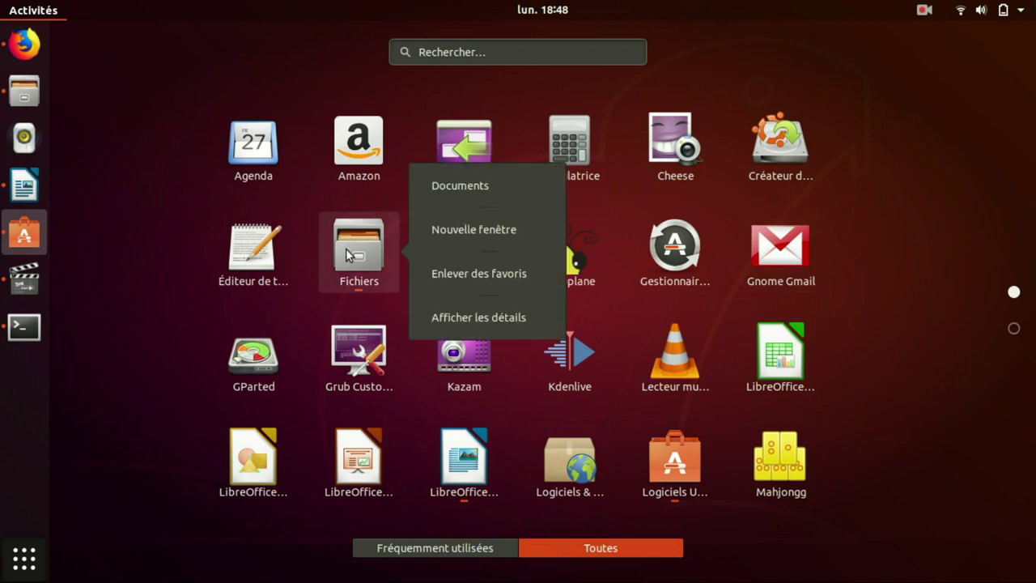
{"action": "left_click", "coordinate": [36, 427]}
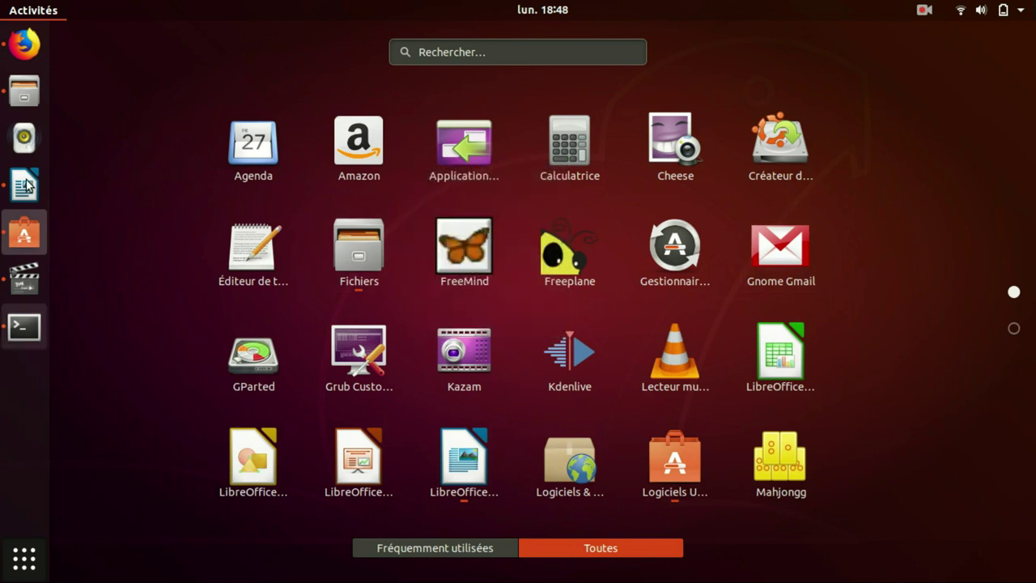
Quit the running Terminal, Vidéos and LibreOffice Writer applications from the dock.
{"action": "right_click", "coordinate": [26, 322]}
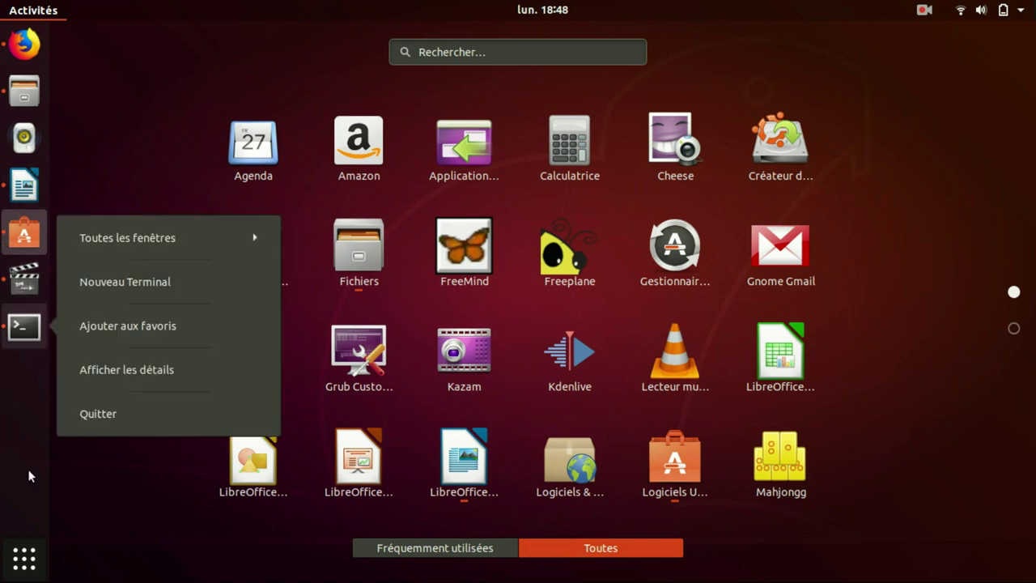
{"action": "left_click", "coordinate": [106, 414]}
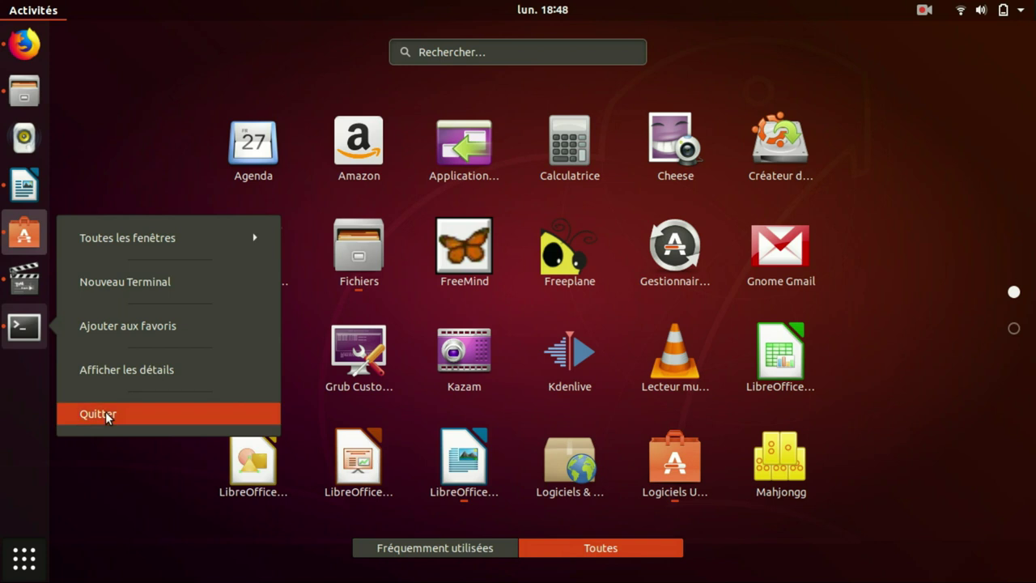
{"action": "right_click", "coordinate": [25, 279]}
{"action": "left_click", "coordinate": [135, 417]}
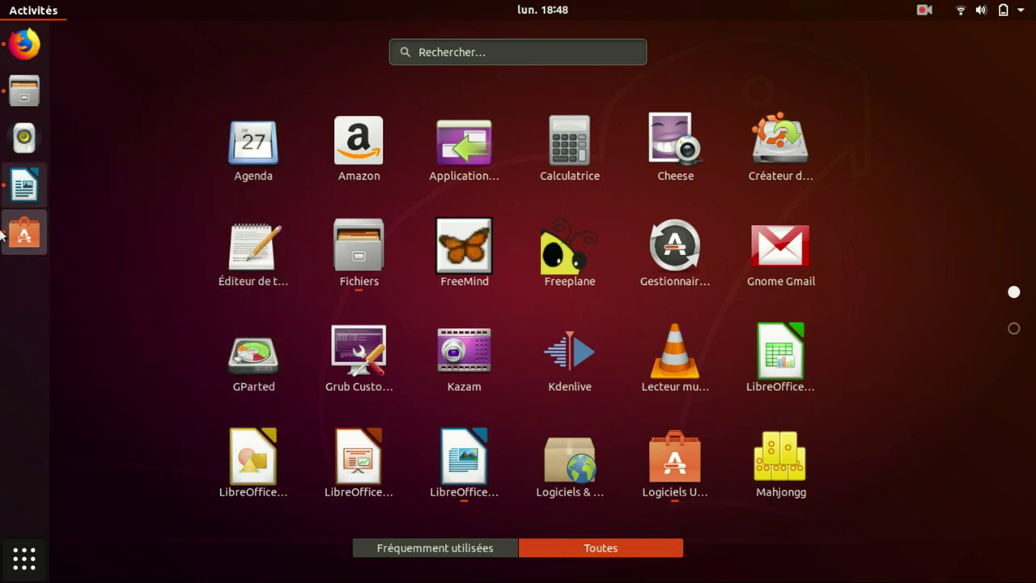
{"action": "right_click", "coordinate": [25, 191]}
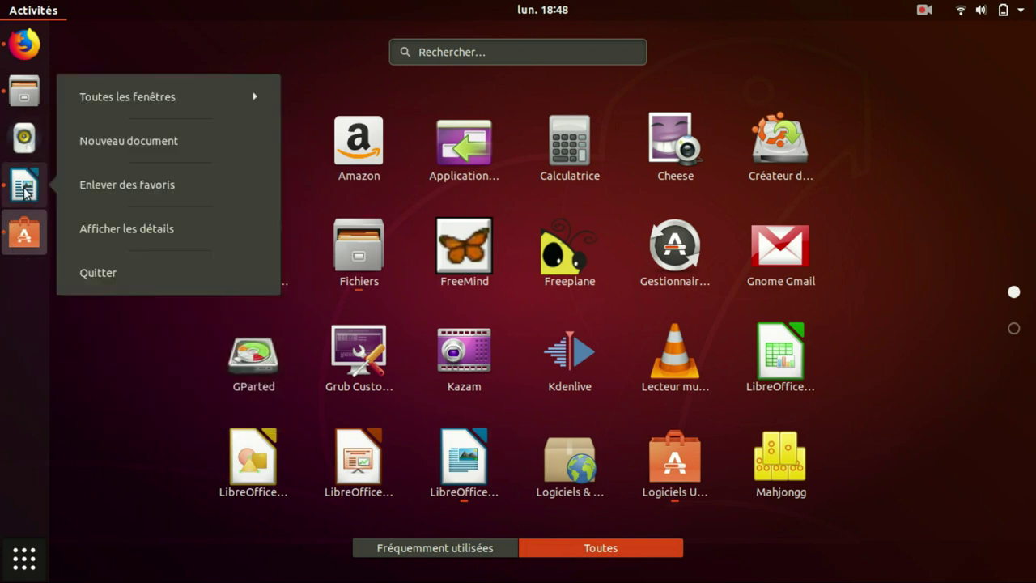
{"action": "left_click", "coordinate": [92, 273]}
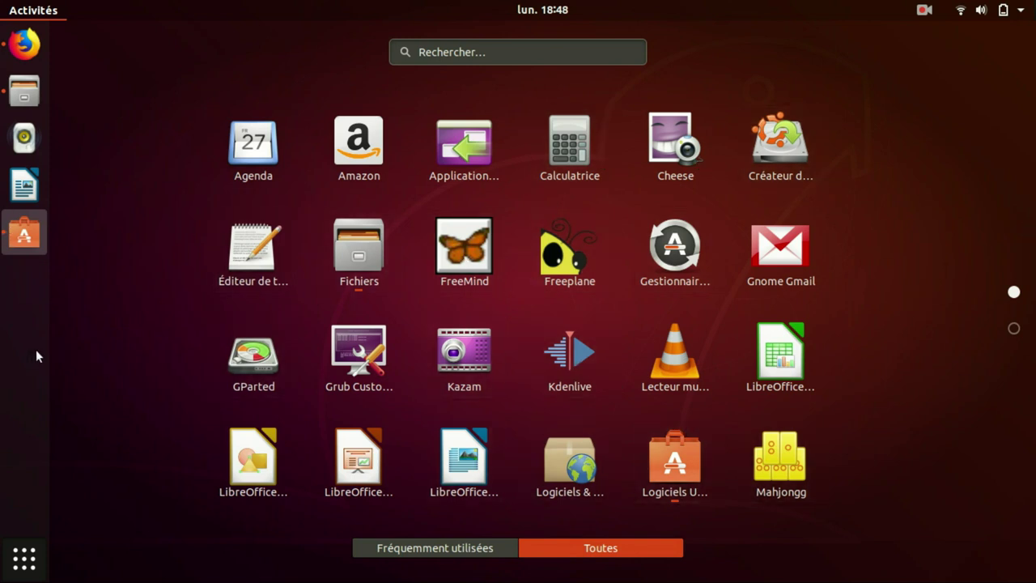
Add the VLC media player and Kdenlive to the dock favorites from the applications overview.
{"action": "right_click", "coordinate": [649, 372]}
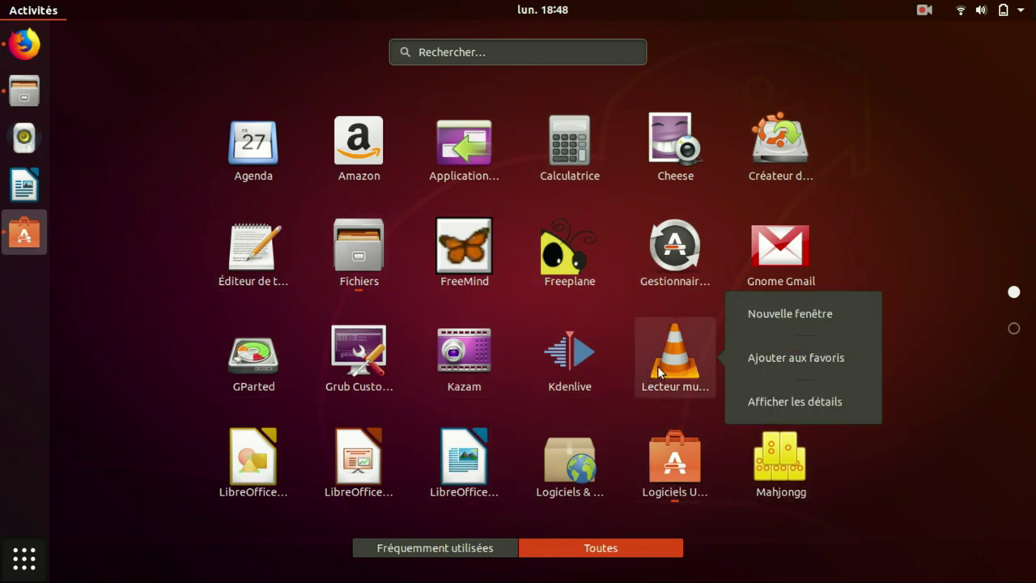
{"action": "left_click", "coordinate": [821, 360]}
{"action": "right_click", "coordinate": [541, 367]}
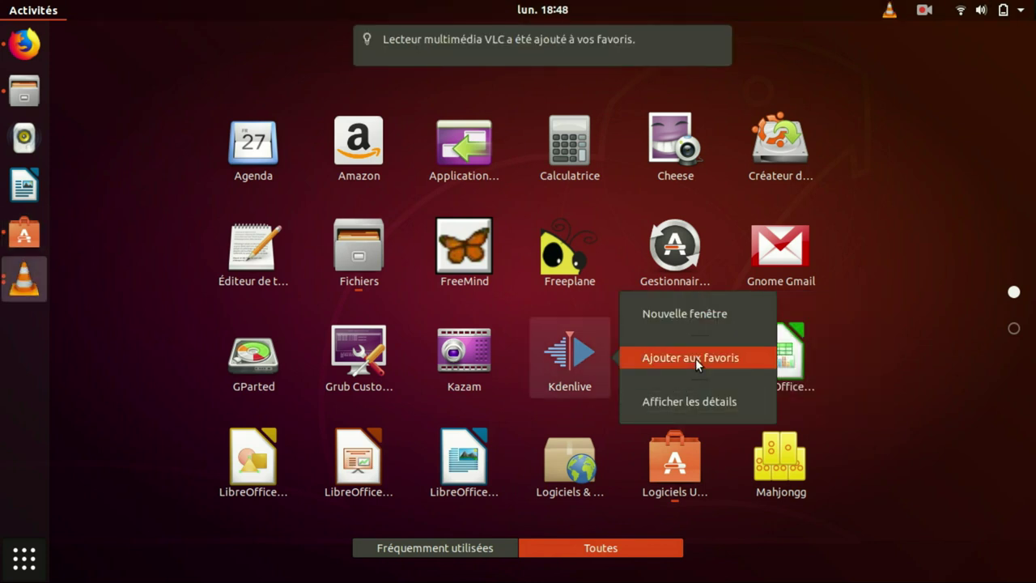
{"action": "left_click", "coordinate": [694, 359]}
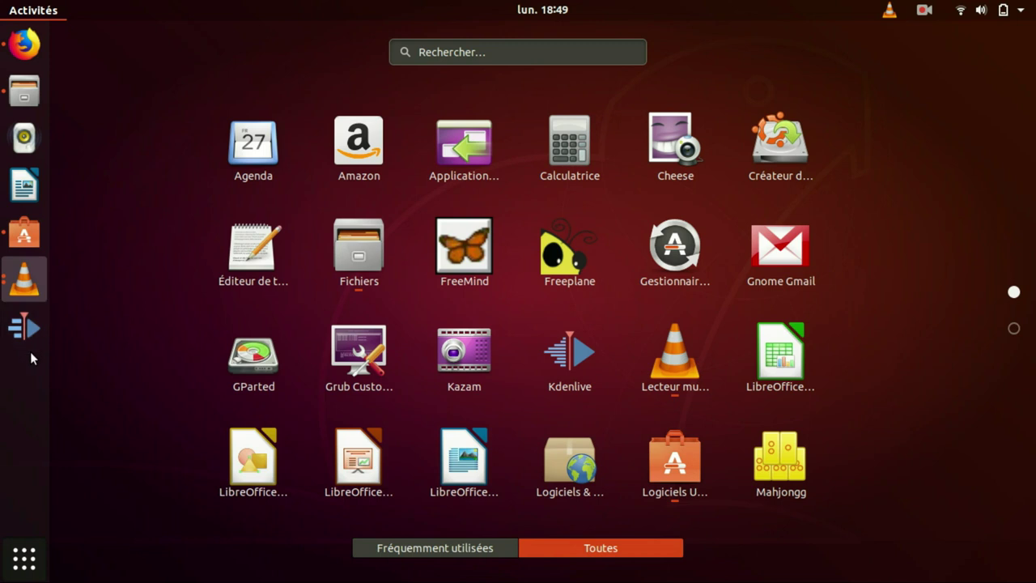
Return to the desktop by minimizing Logiciels Ubuntu and Firefox, and close VLC along with its Vie privée / Réseau dialog.
{"action": "left_click", "coordinate": [20, 559]}
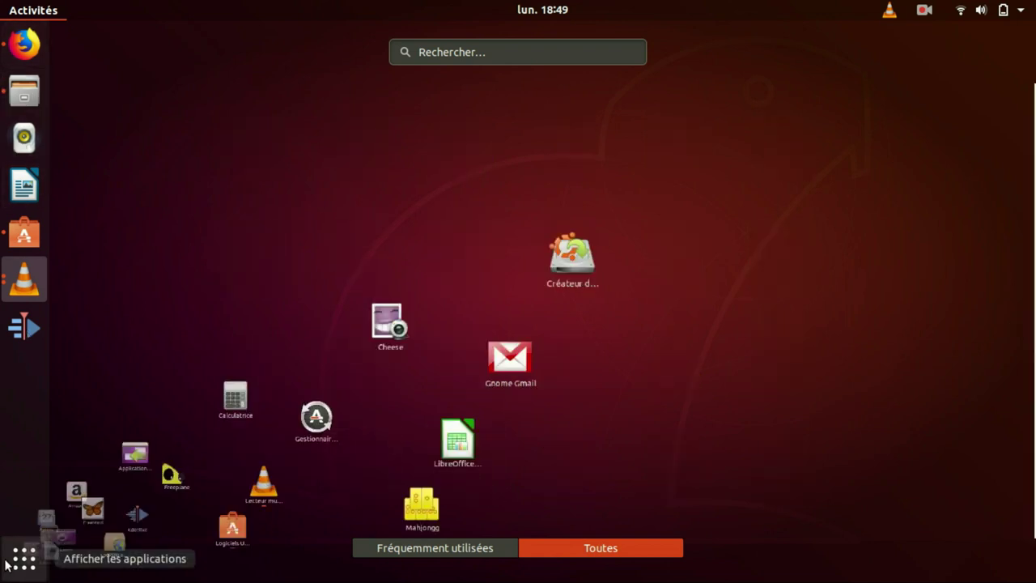
{"action": "left_click", "coordinate": [21, 563]}
{"action": "left_click", "coordinate": [19, 566]}
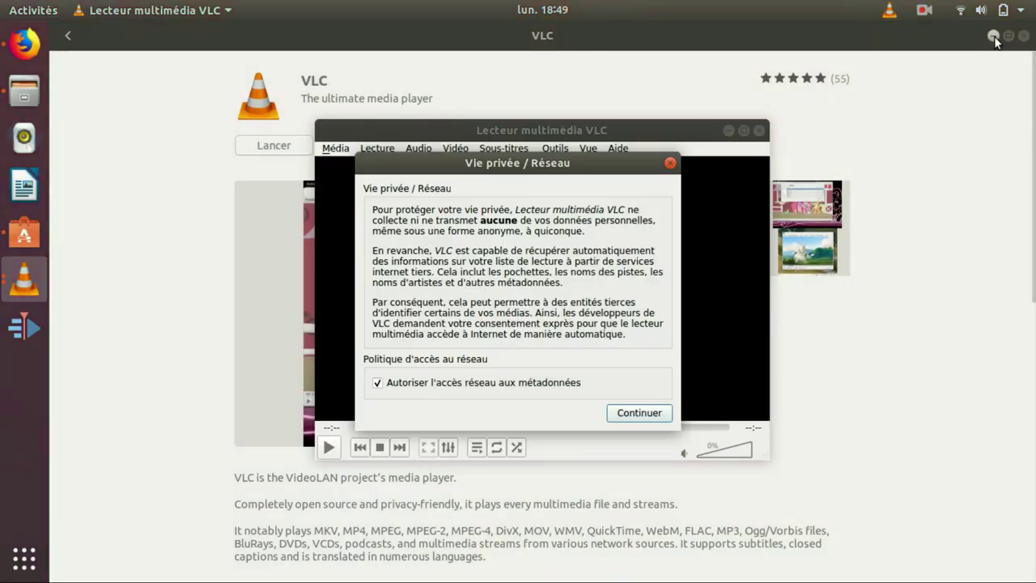
{"action": "left_click", "coordinate": [953, 78]}
{"action": "left_click", "coordinate": [993, 36]}
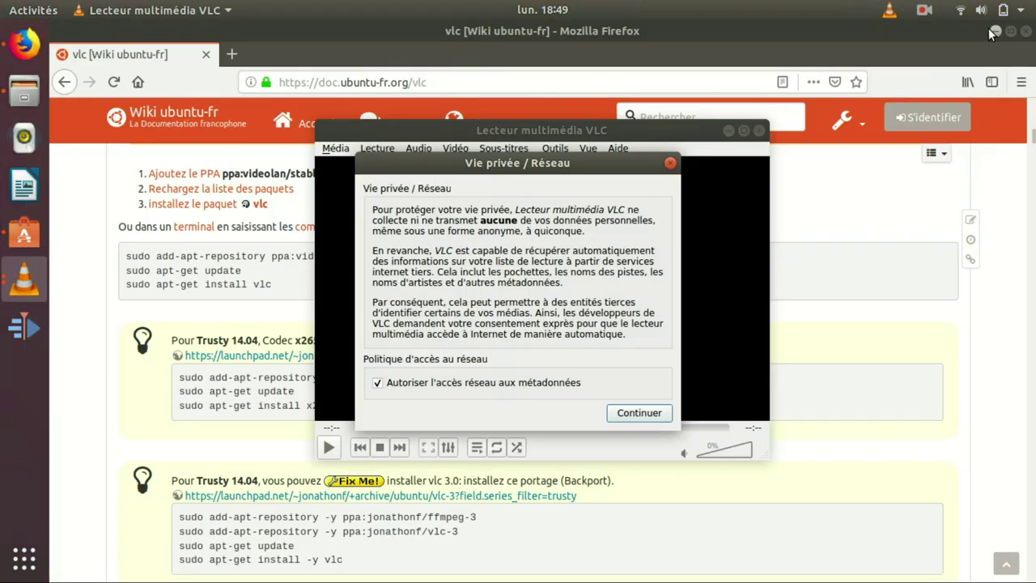
{"action": "left_click", "coordinate": [993, 31]}
{"action": "left_click", "coordinate": [670, 163]}
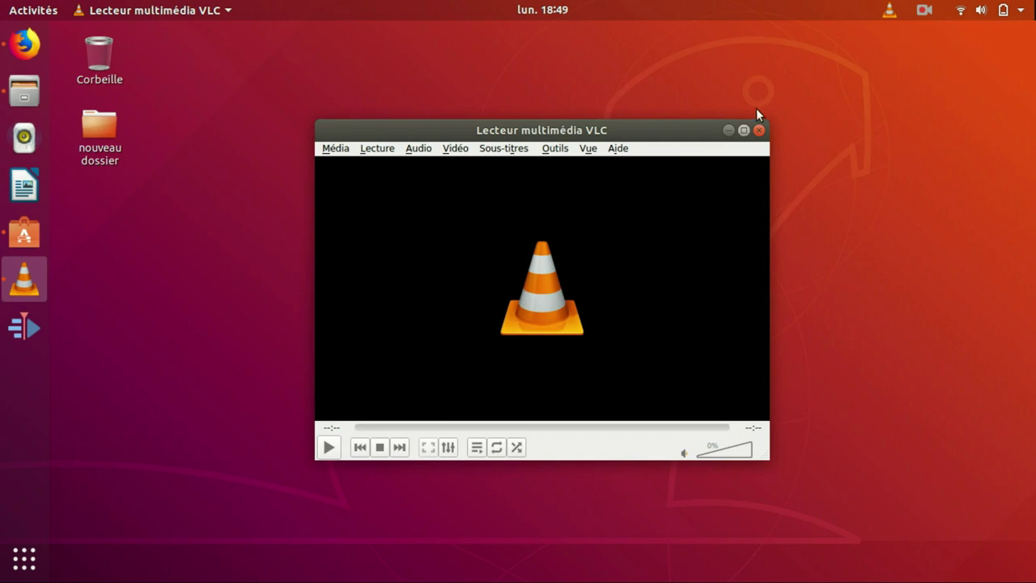
{"action": "left_click", "coordinate": [758, 129]}
Create a new folder named sdsds on the desktop, and look at the desktop's available actions again.
{"action": "right_click", "coordinate": [345, 213]}
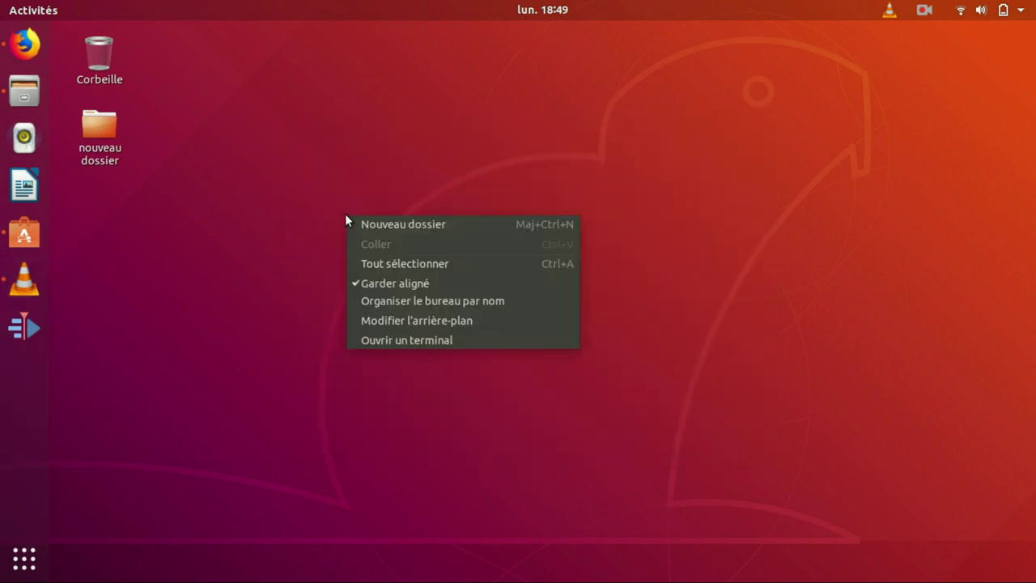
{"action": "left_click", "coordinate": [470, 224]}
{"action": "type", "text": "sdsds"}
{"action": "left_click", "coordinate": [627, 252]}
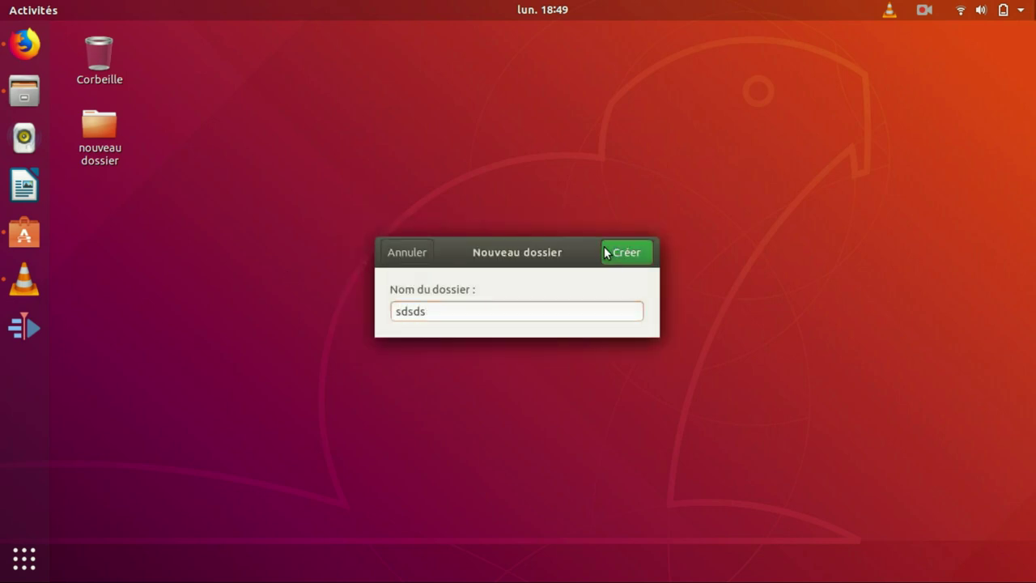
{"action": "right_click", "coordinate": [676, 266]}
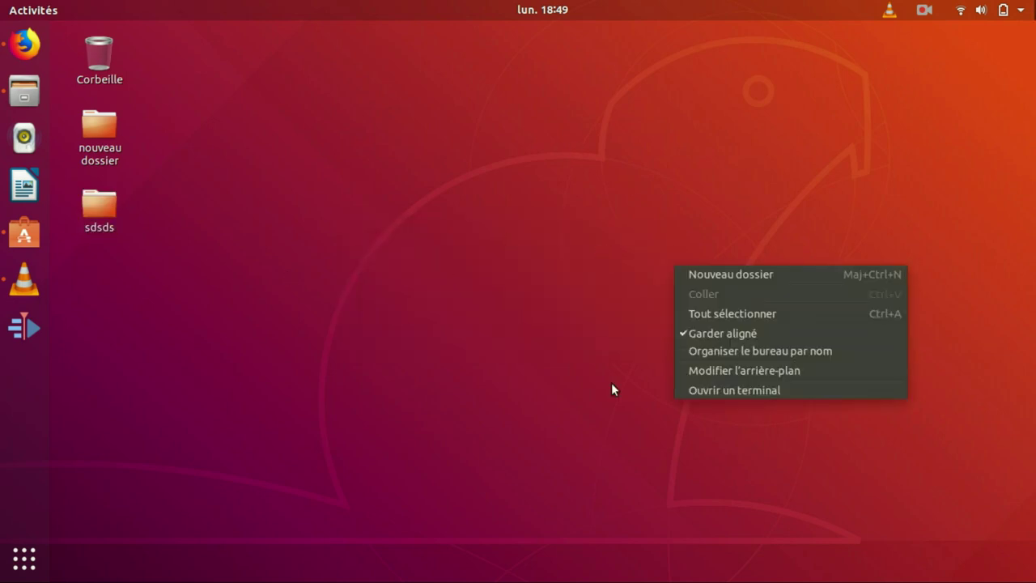
{"action": "left_click", "coordinate": [511, 279]}
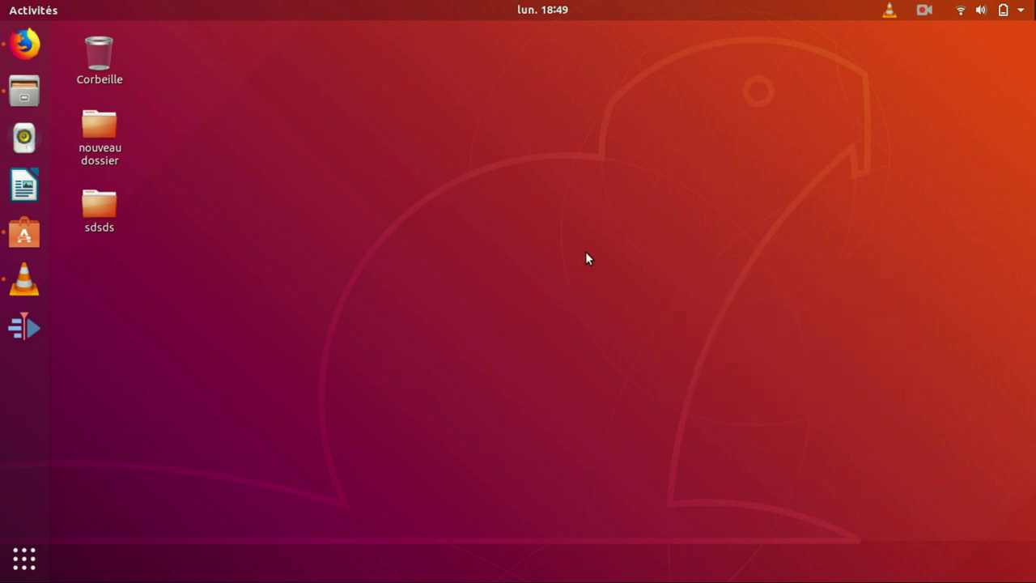
Look through both pages of the applications overview and return to the desktop.
{"action": "left_click", "coordinate": [23, 557]}
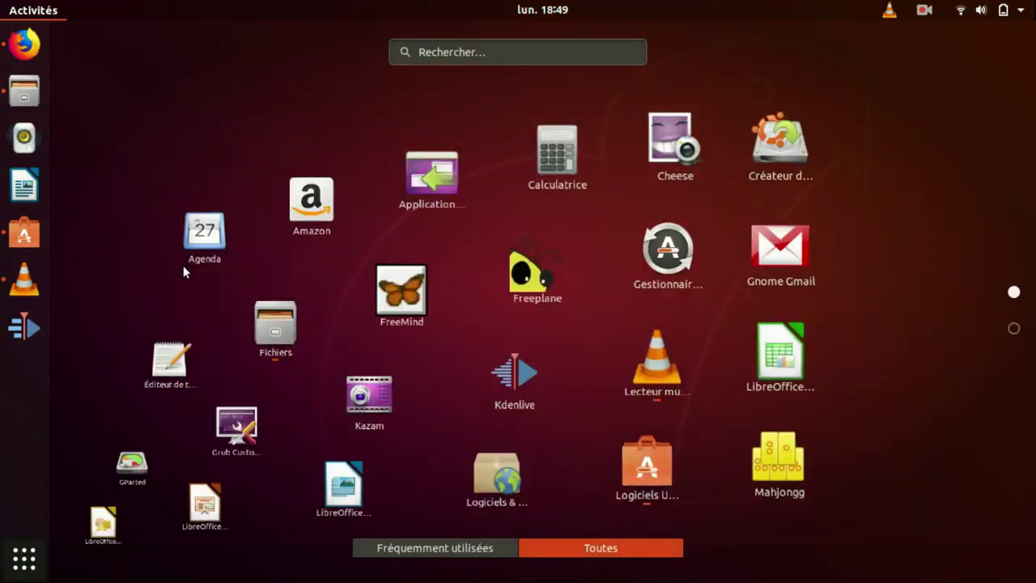
{"action": "scroll", "coordinate": [616, 198], "scroll_direction": "down", "scroll_amount": 1}
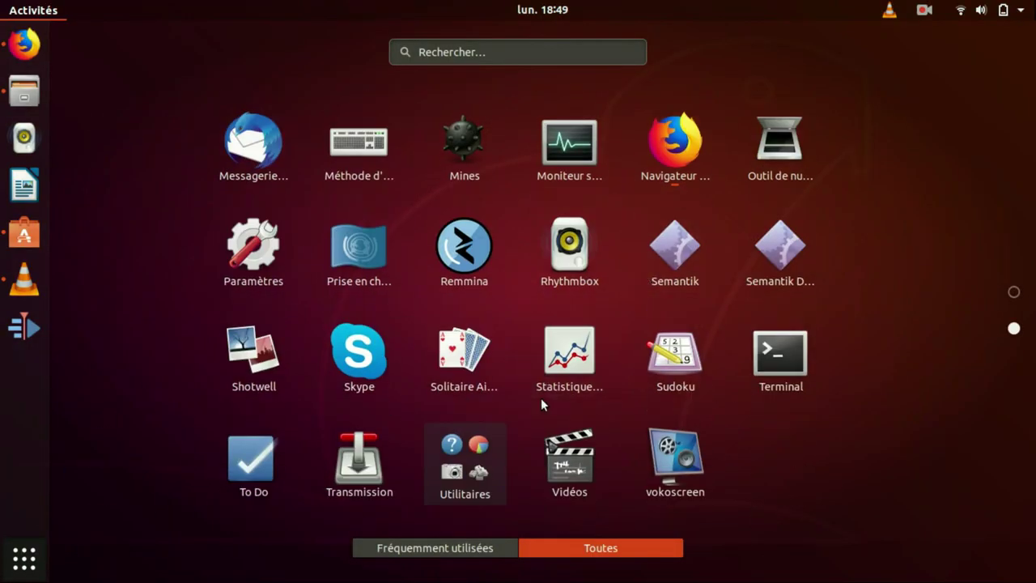
{"action": "scroll", "coordinate": [542, 401], "scroll_direction": "up", "scroll_amount": 1}
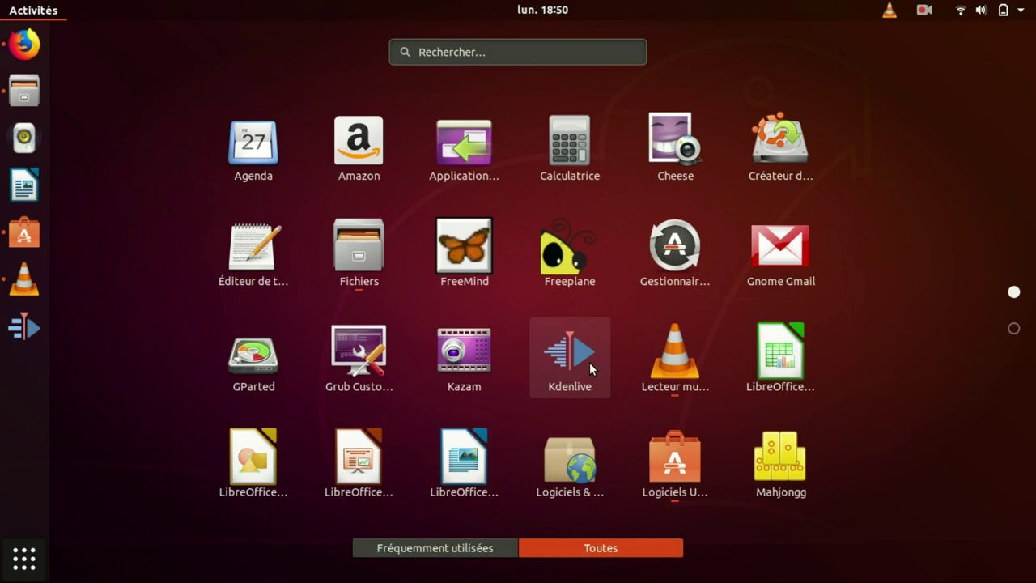
{"action": "left_click", "coordinate": [24, 558]}
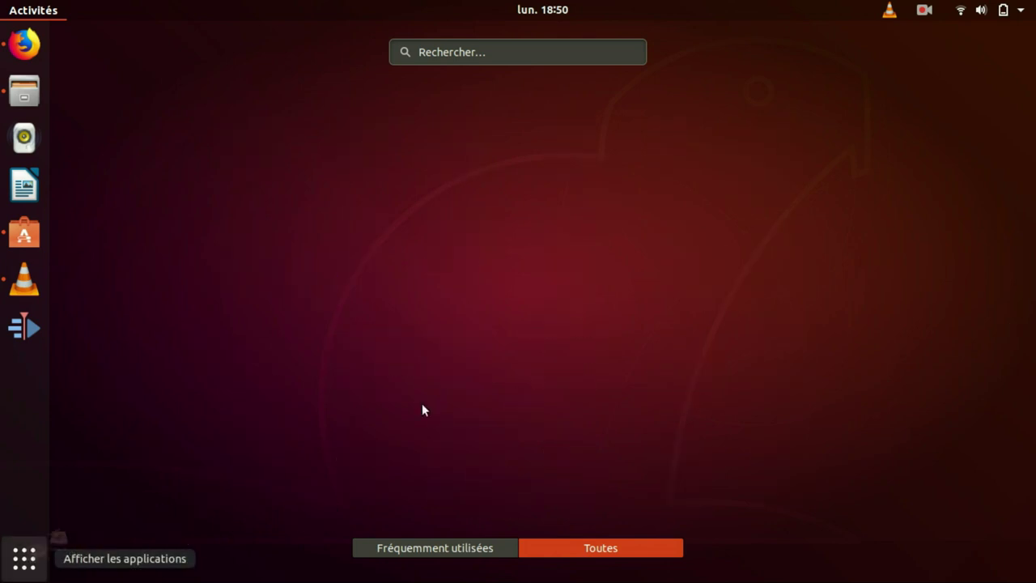
{"action": "left_click", "coordinate": [421, 410]}
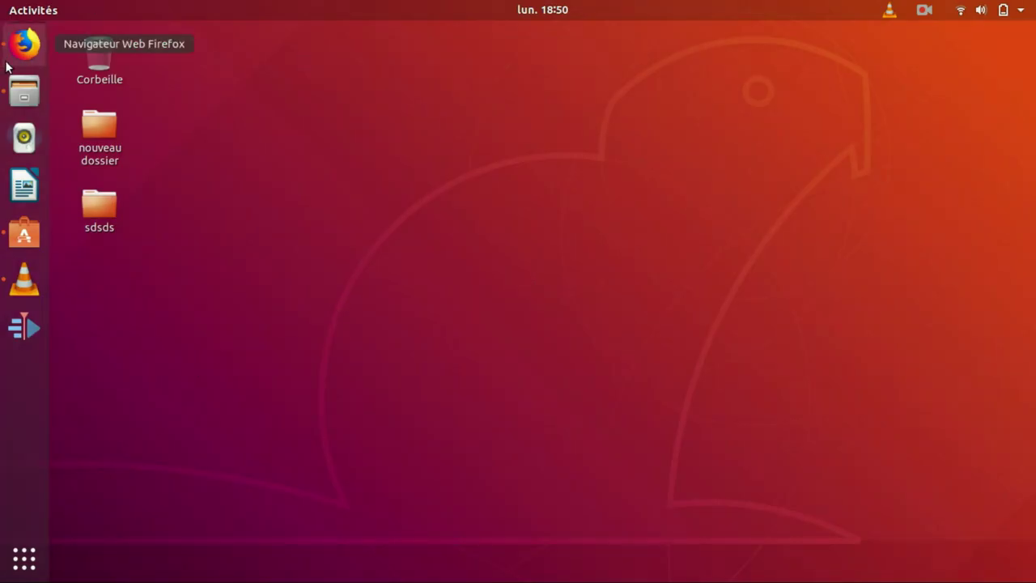
Switch to Firefox and search the web for "ubuntu fr".
{"action": "left_click", "coordinate": [25, 44]}
{"action": "left_click", "coordinate": [462, 82]}
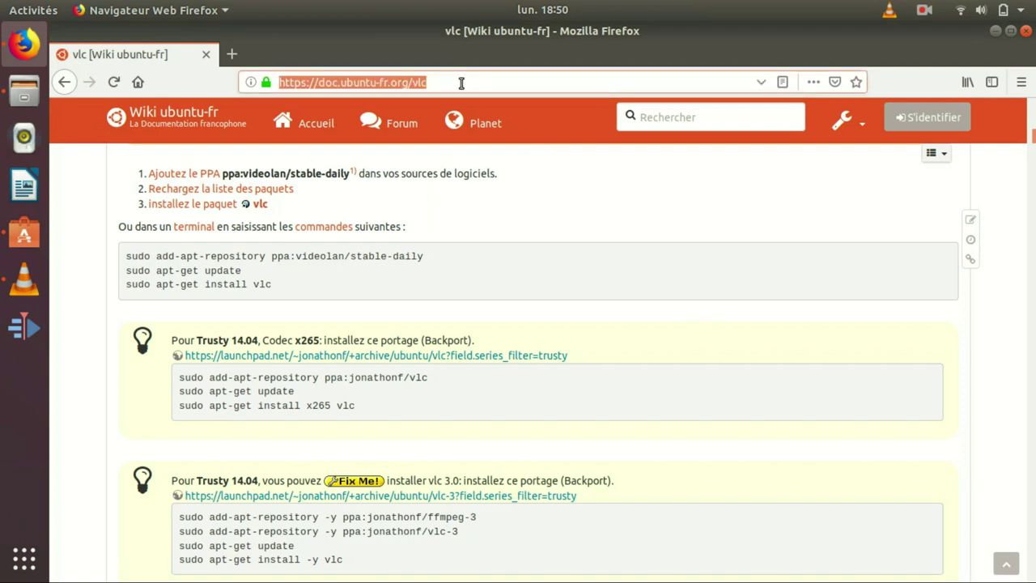
{"action": "type", "text": "untub"}
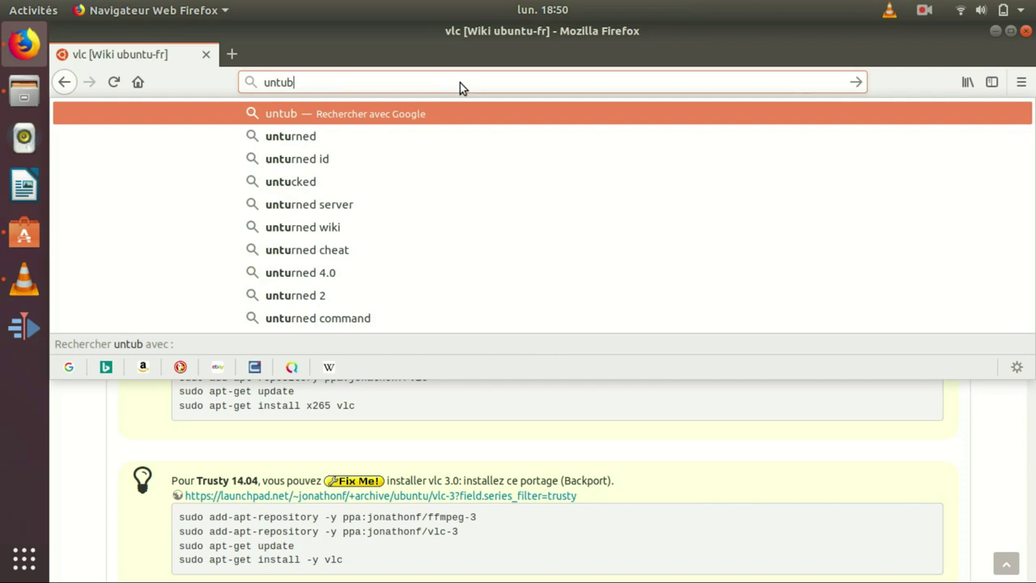
{"action": "type", "text": "u"}
{"action": "key", "text": "BackSpace"}
{"action": "key", "text": "BackSpace"}
{"action": "key", "text": "BackSpace"}
{"action": "key", "text": "BackSpace"}
{"action": "key", "text": "BackSpace"}
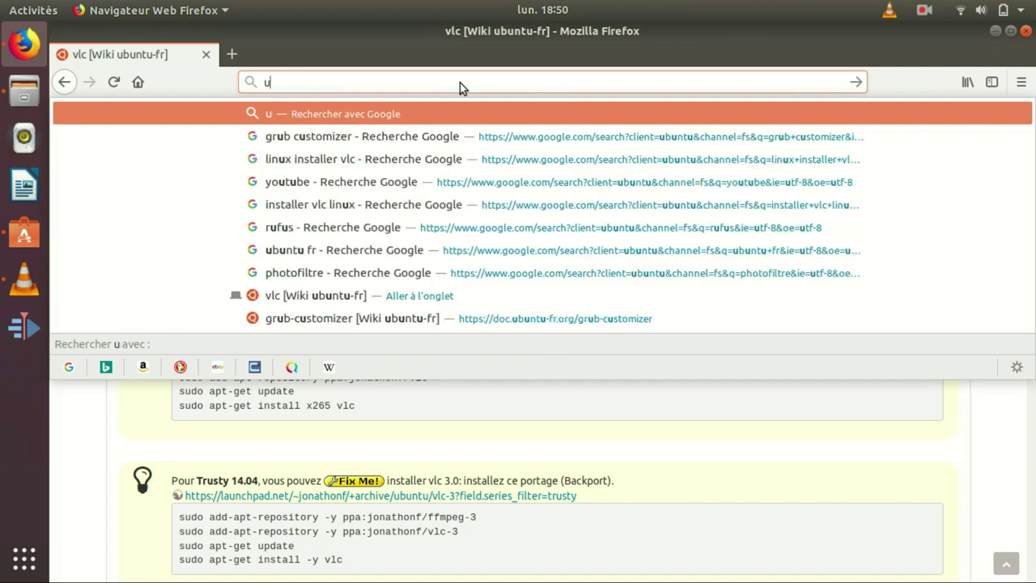
{"action": "type", "text": "buntu fr"}
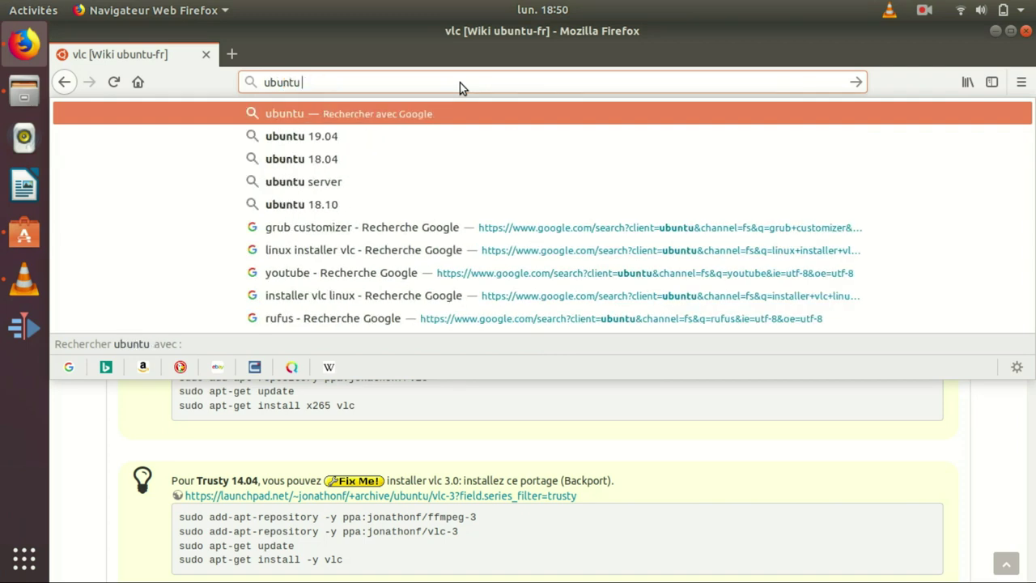
{"action": "key", "text": "Return"}
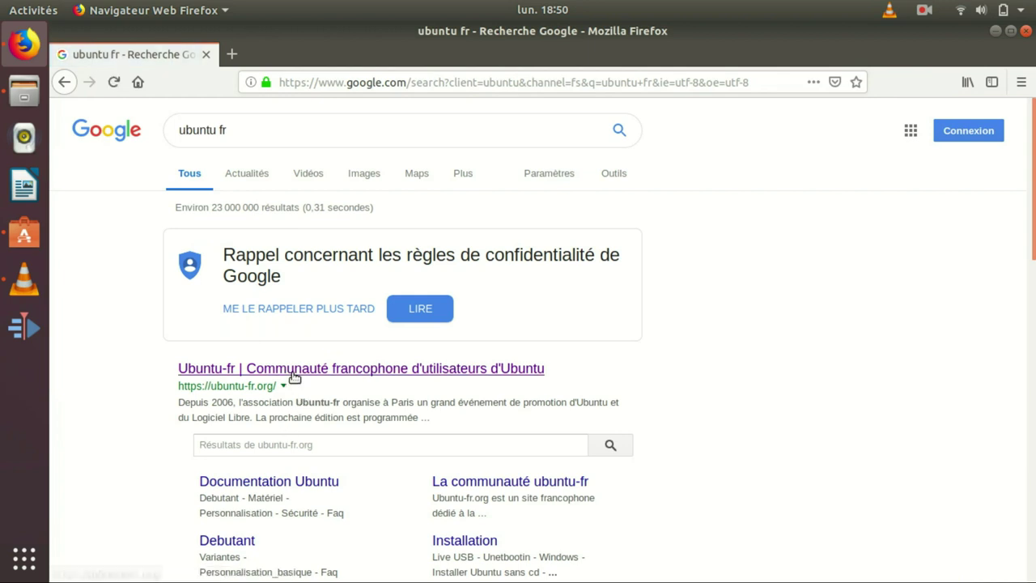
Open the Ubuntu-fr community site, follow its Ubuntu 18.04 LTS download link, and request the Ubuntu Desktop 18.04 LTS image.
{"action": "left_click", "coordinate": [292, 371]}
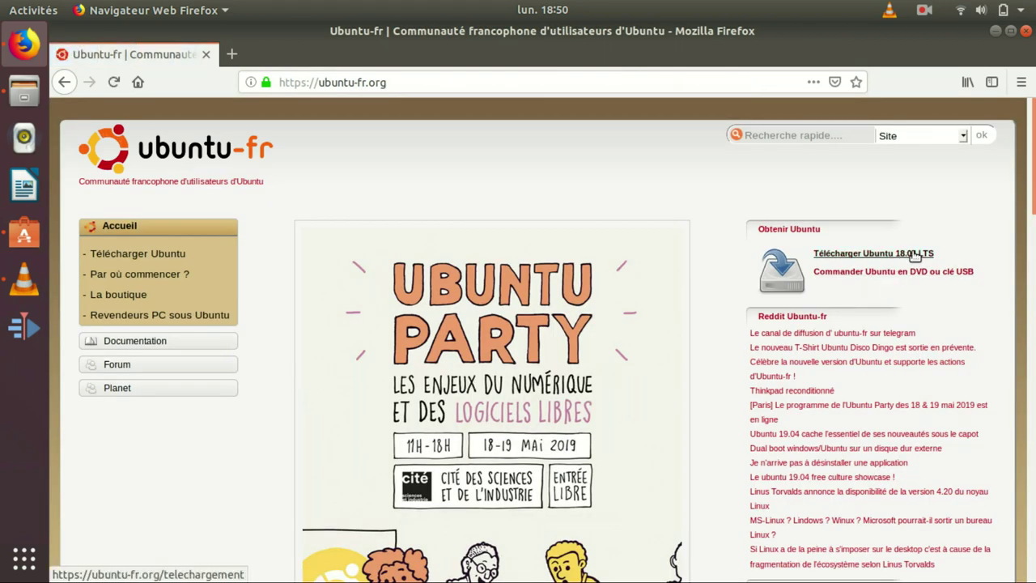
{"action": "left_click", "coordinate": [914, 255]}
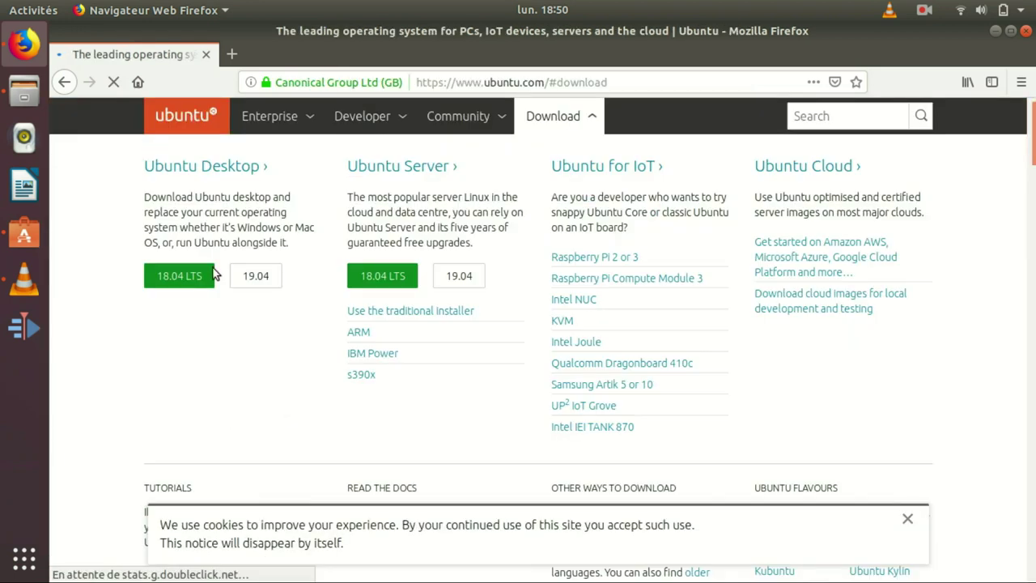
{"action": "left_click", "coordinate": [187, 287]}
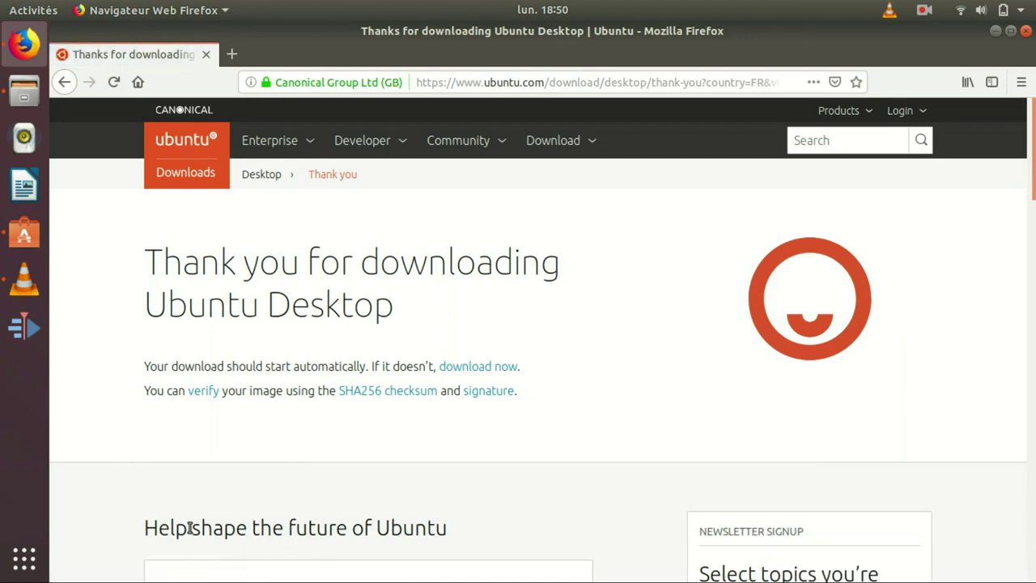
Start saving the ubuntu-18.04.2-desktop-amd64.iso file, and cancel the download.
{"action": "left_click", "coordinate": [447, 334]}
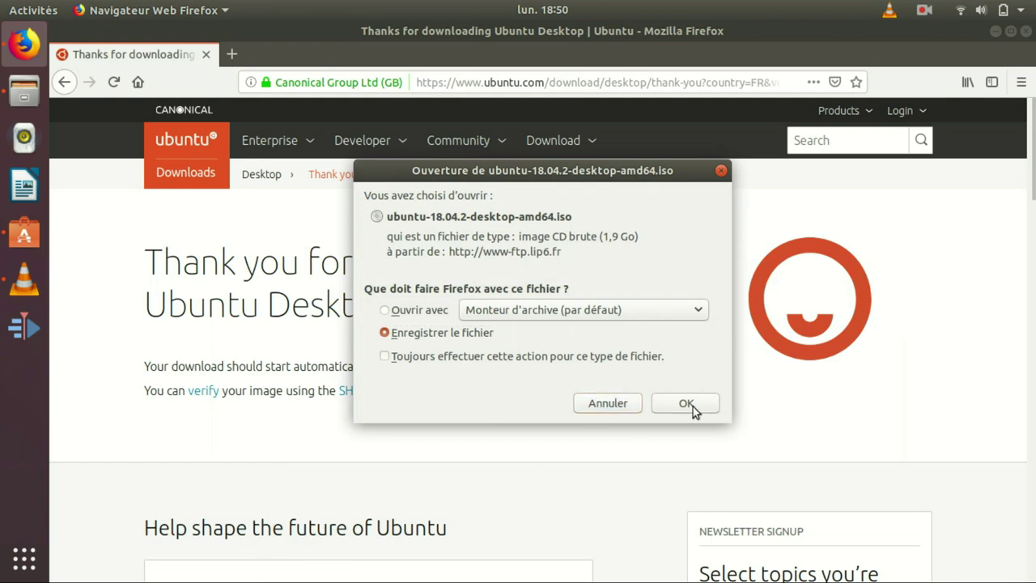
{"action": "left_click", "coordinate": [692, 405]}
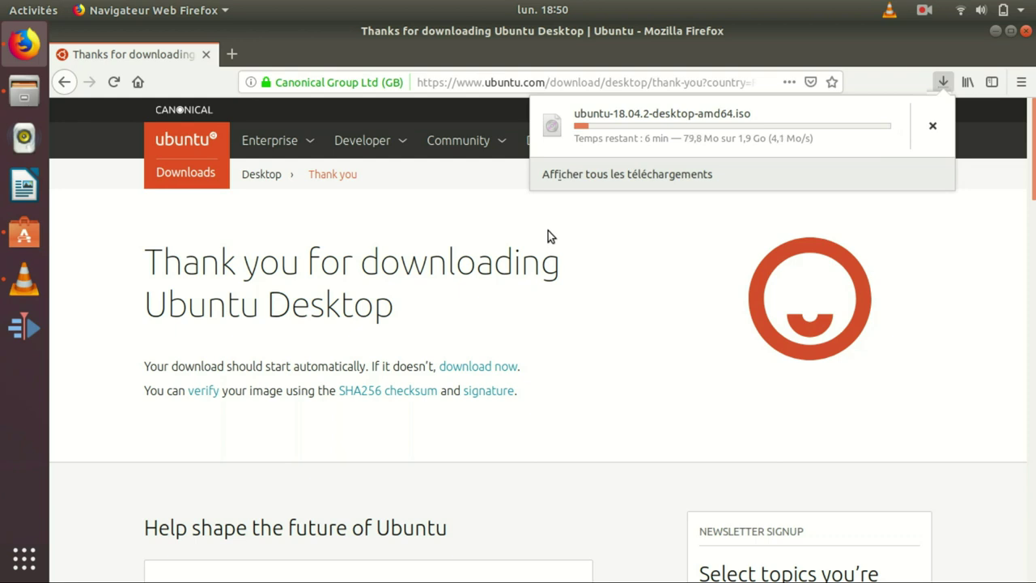
{"action": "left_click", "coordinate": [930, 130]}
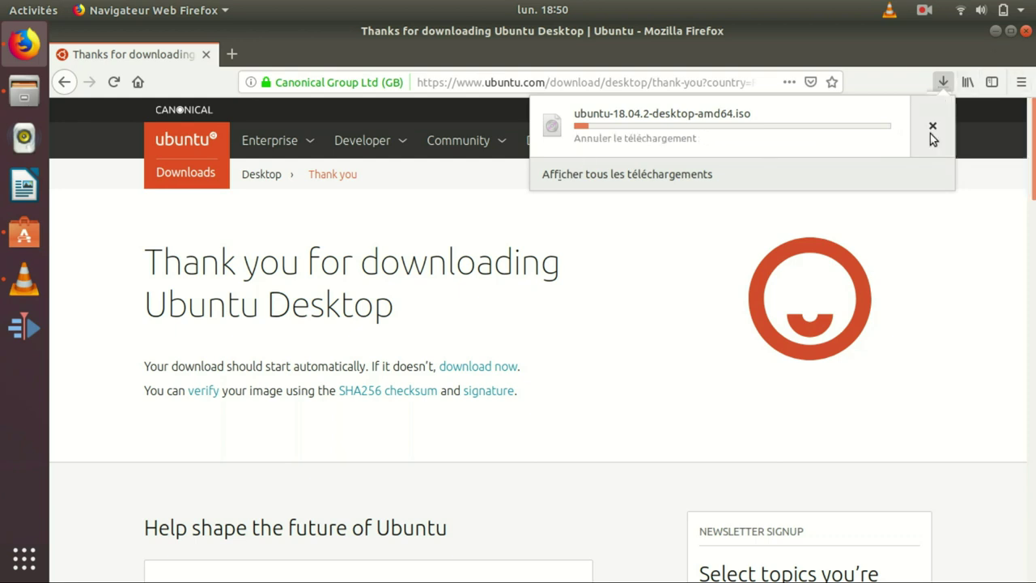
Search for "rufus" in a new browser tab, open the rufus.ie site, and look through the utility's description and options.
{"action": "left_click", "coordinate": [231, 54]}
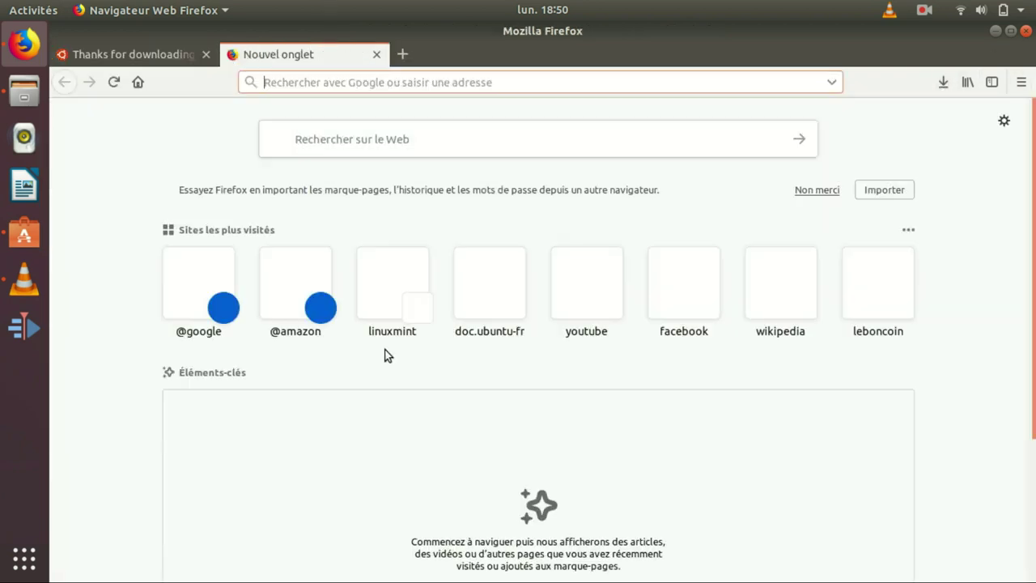
{"action": "type", "text": "rufus"}
{"action": "key", "text": "Return"}
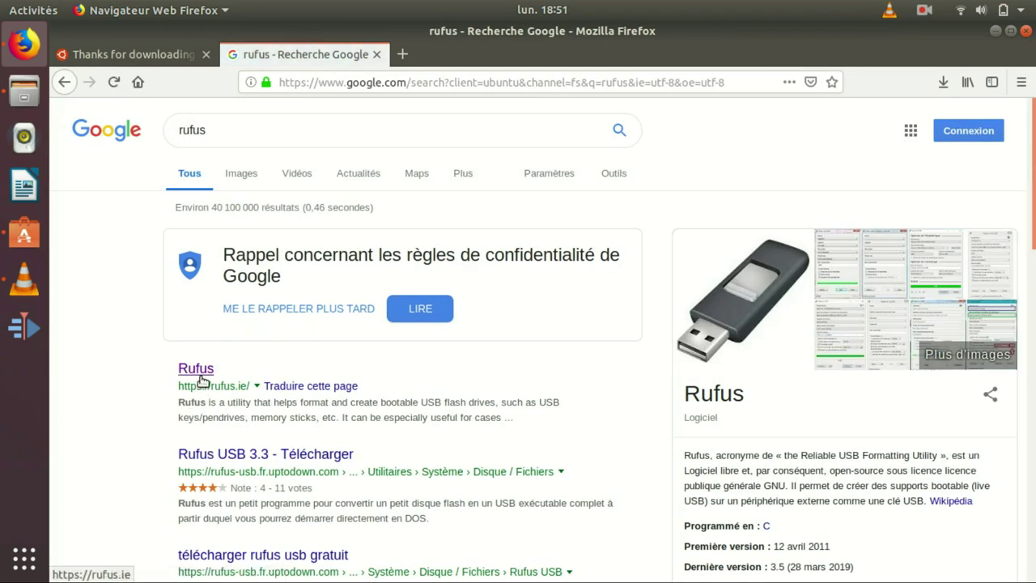
{"action": "left_click", "coordinate": [196, 371]}
{"action": "scroll", "coordinate": [324, 364], "scroll_direction": "down", "scroll_amount": 8}
{"action": "scroll", "coordinate": [352, 210], "scroll_direction": "up", "scroll_amount": 4}
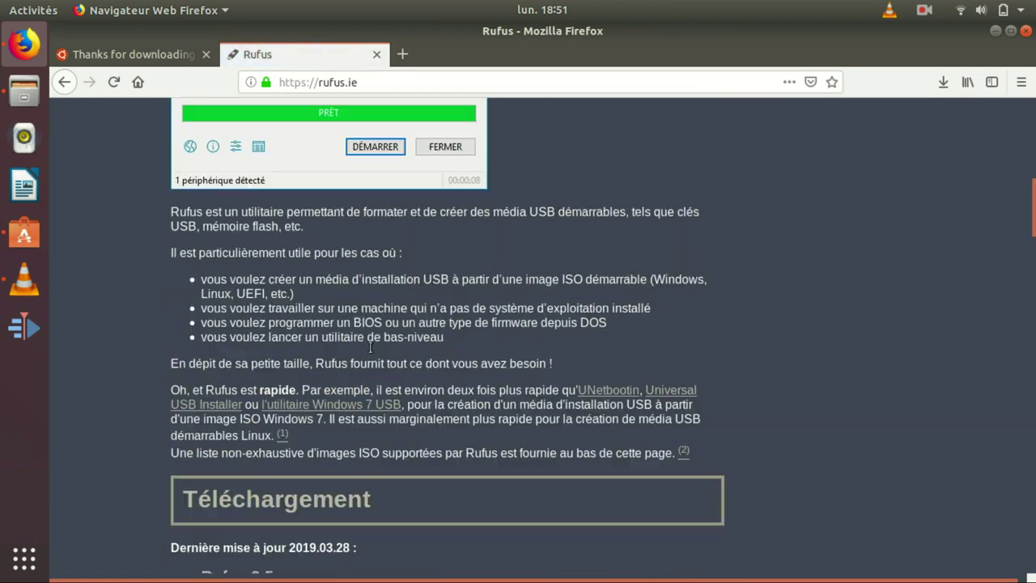
{"action": "scroll", "coordinate": [209, 170], "scroll_direction": "up", "scroll_amount": 1}
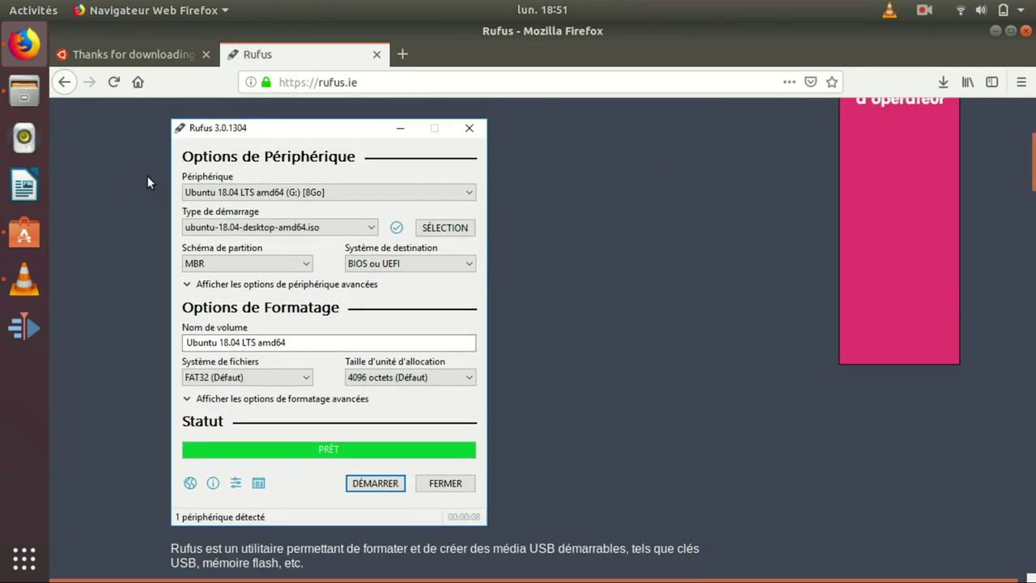